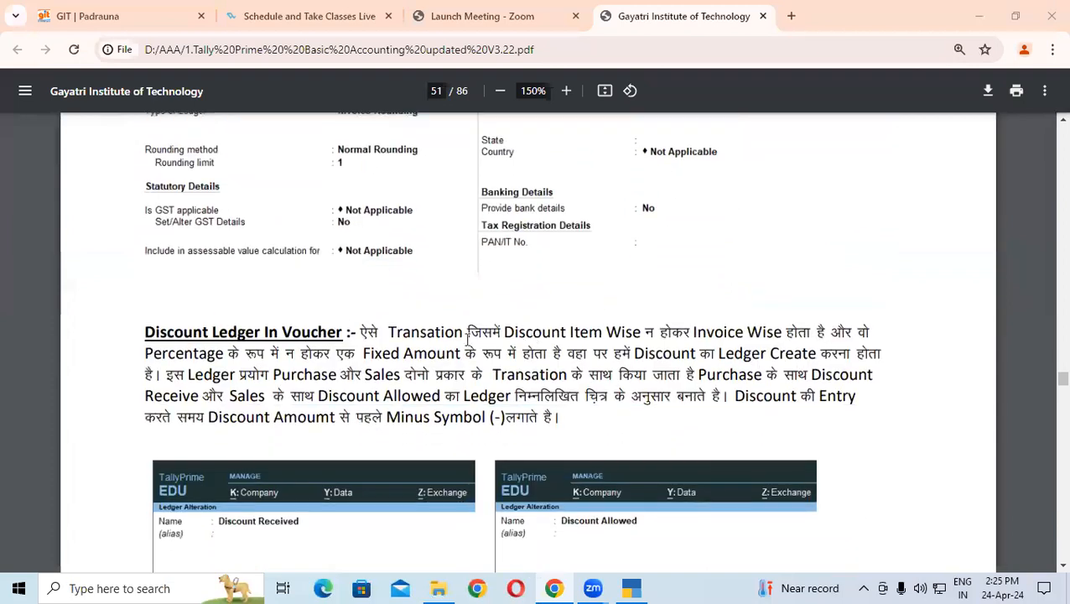
Step: Select the 'Discount Ledger In Voucher' heading, then ink a red 4, an arrow and 'SP-' near PAN/IT No
drag(147, 333, 395, 339)
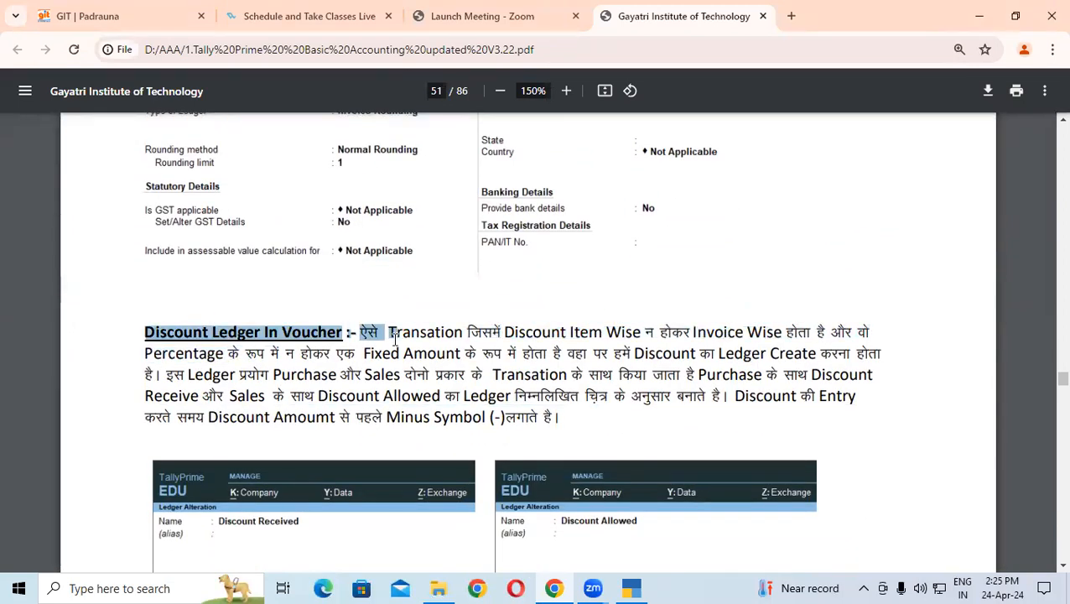
scroll(395, 339, down, 1)
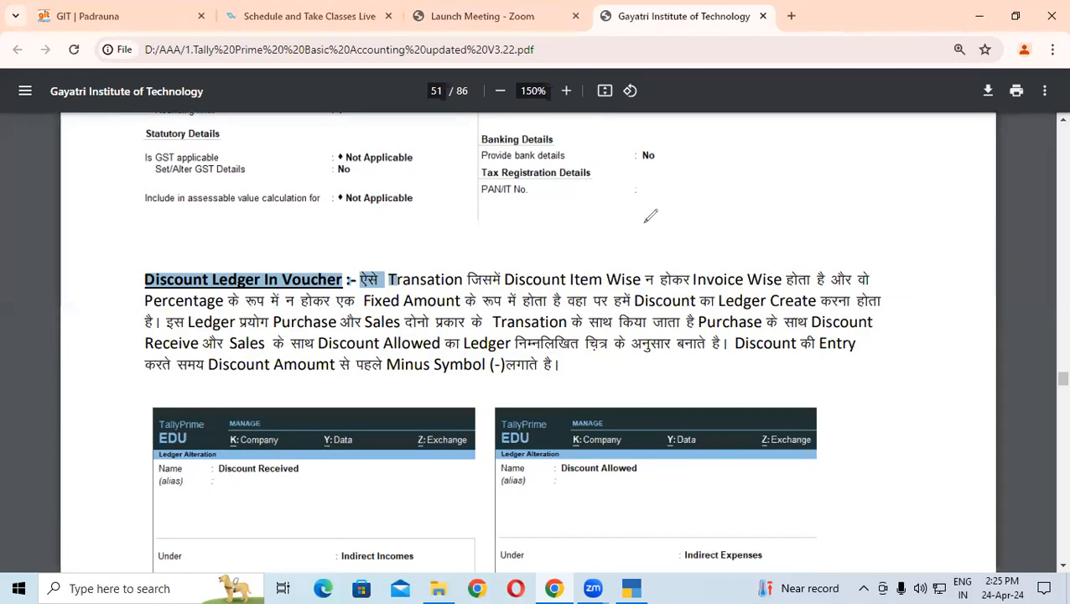
drag(689, 152, 736, 177)
drag(693, 162, 715, 228)
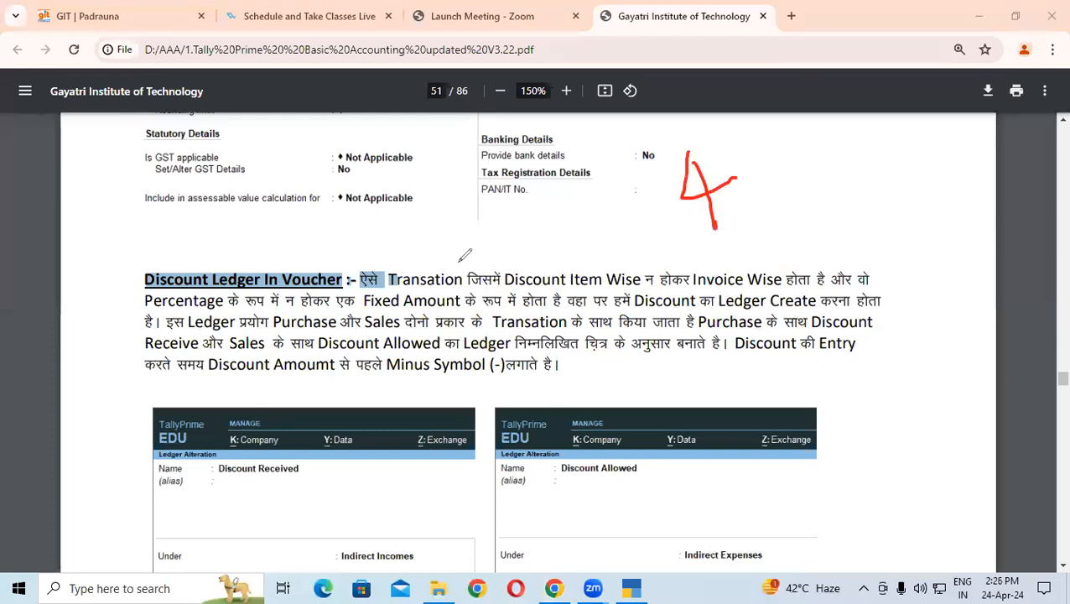
mouse_move(538, 225)
mouse_down()
mouse_move(616, 202)
mouse_move(605, 232)
mouse_up()
mouse_move(831, 161)
mouse_down()
mouse_move(815, 195)
mouse_move(845, 200)
mouse_move(864, 168)
mouse_move(897, 152)
mouse_up()
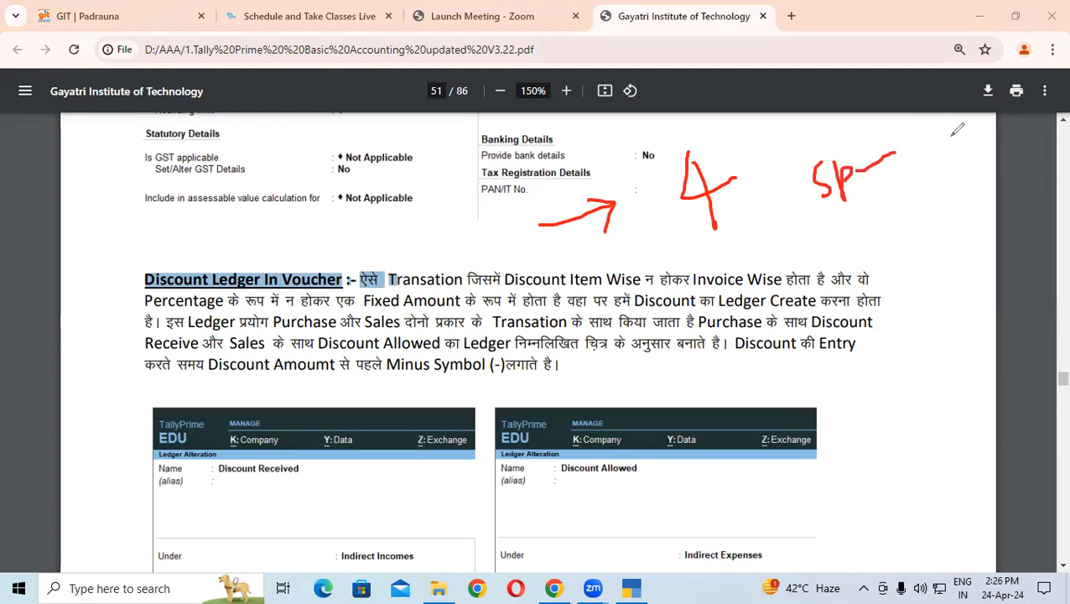
Step: Erase those notes, add a red S mark and a circled 10, and underline the heading line
click(100, 394)
drag(776, 138, 777, 197)
mouse_move(947, 159)
mouse_down()
mouse_move(950, 203)
mouse_move(966, 163)
mouse_move(990, 227)
mouse_move(912, 153)
mouse_up()
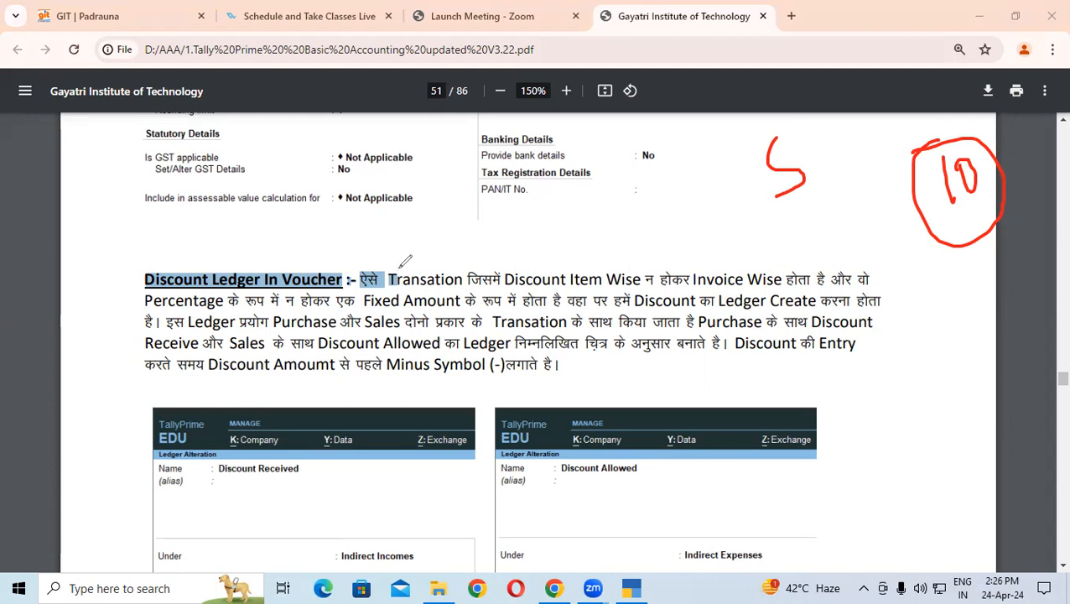
drag(155, 269, 480, 267)
drag(547, 264, 819, 266)
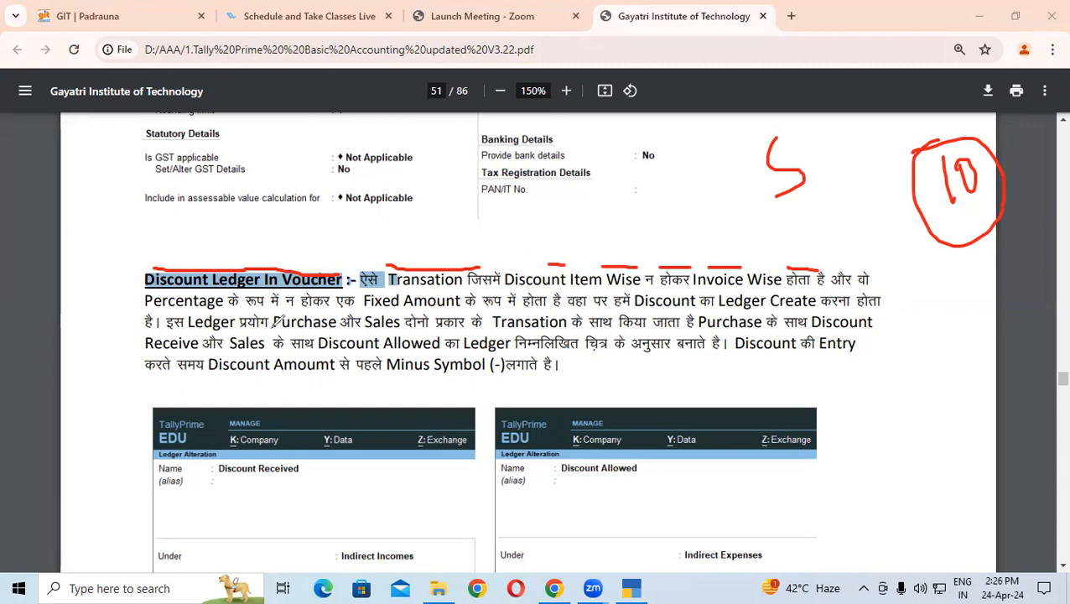
Step: Underline key words on lines three to five in red, then erase the underlines
drag(273, 330, 427, 332)
drag(435, 332, 509, 327)
drag(590, 332, 872, 334)
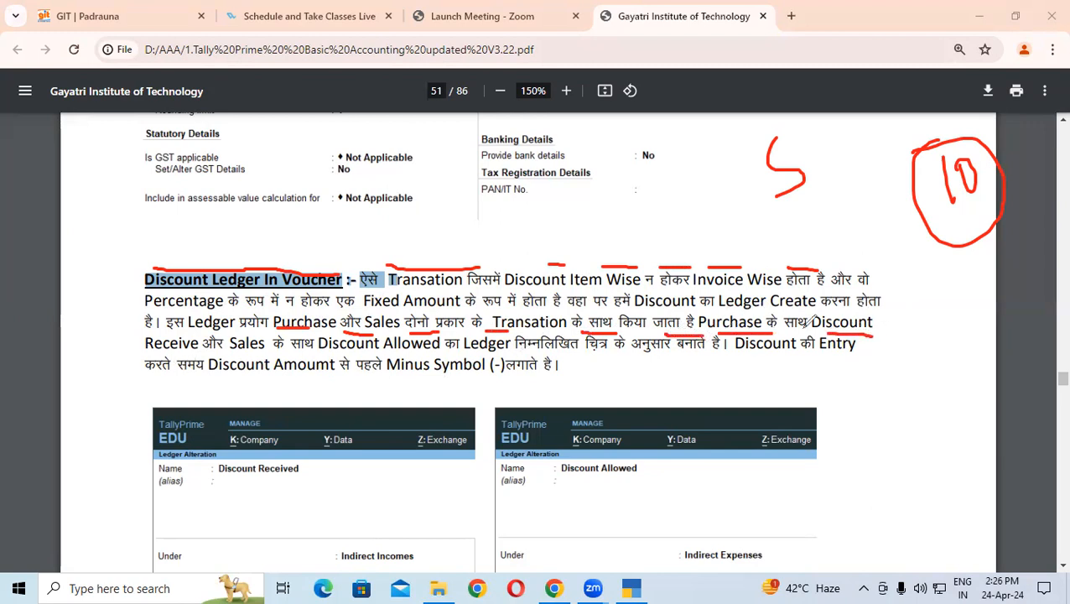
drag(144, 353, 268, 353)
drag(355, 353, 442, 352)
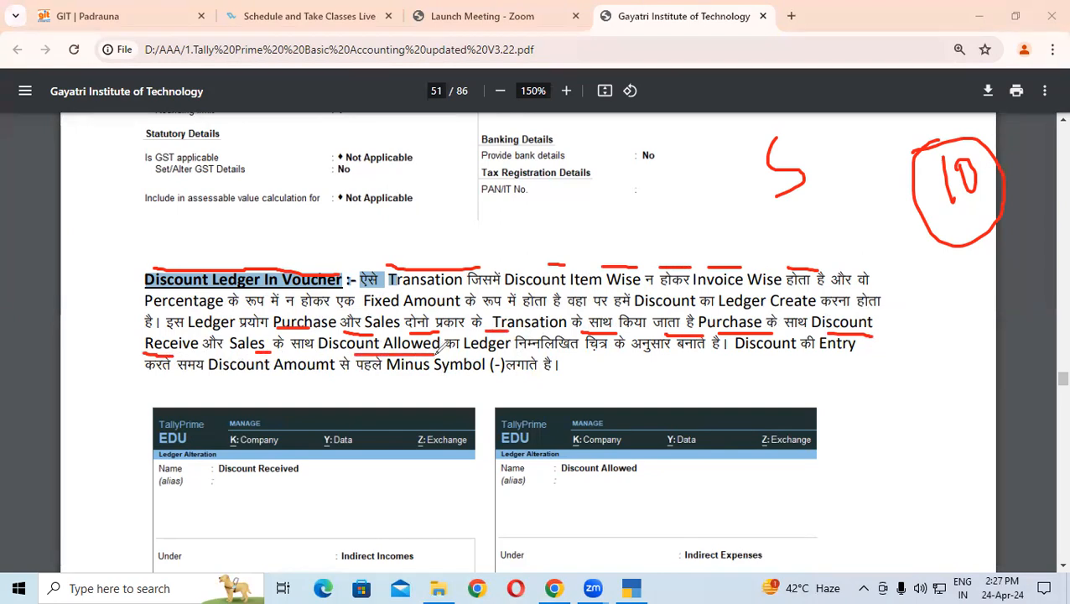
drag(635, 356, 817, 356)
drag(156, 383, 510, 375)
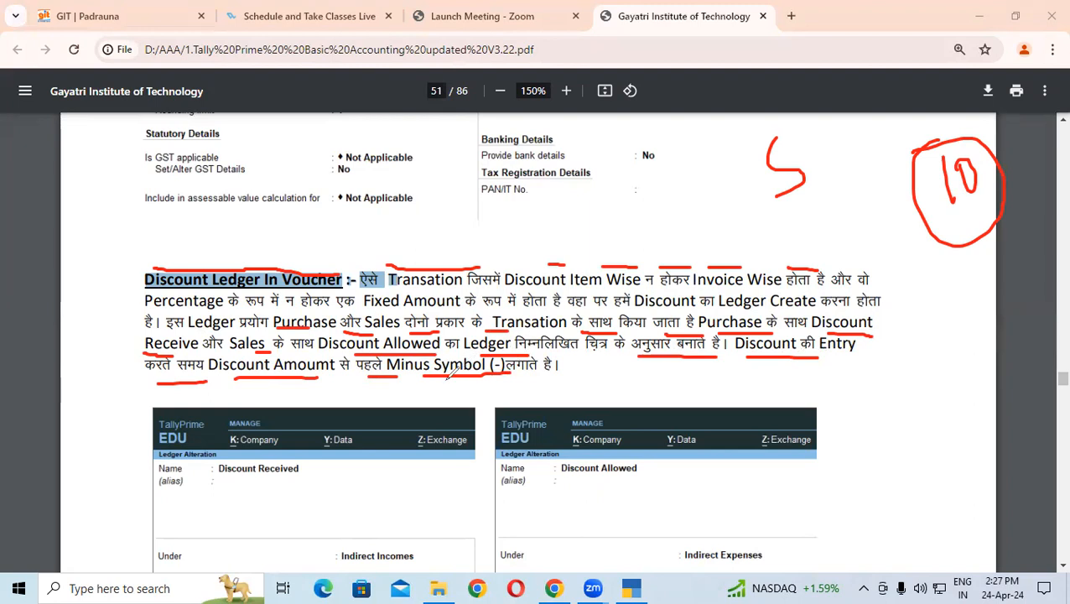
click(63, 391)
Step: Jot red handwritten notes near the page top, including 51, a 7 and a percentage note
mouse_move(553, 199)
mouse_down()
mouse_move(583, 207)
mouse_move(621, 193)
mouse_move(642, 160)
mouse_move(674, 167)
mouse_move(691, 149)
mouse_move(771, 161)
mouse_move(765, 235)
mouse_move(759, 220)
mouse_up()
drag(789, 186, 790, 210)
drag(803, 131, 820, 119)
drag(855, 72, 862, 94)
mouse_move(858, 70)
mouse_down()
mouse_move(874, 68)
mouse_move(903, 95)
mouse_up()
drag(871, 177, 916, 153)
mouse_move(916, 153)
mouse_down()
mouse_move(927, 209)
mouse_move(940, 174)
mouse_up()
drag(974, 140, 975, 201)
click(957, 154)
Step: Draw a red bracket, a loop and a circled 100, then erase all ink and deselect the heading
click(987, 196)
mouse_move(486, 237)
mouse_down()
mouse_move(487, 267)
mouse_move(587, 317)
mouse_up()
drag(242, 186, 215, 233)
mouse_move(251, 172)
mouse_down()
mouse_move(265, 203)
mouse_move(275, 171)
mouse_up()
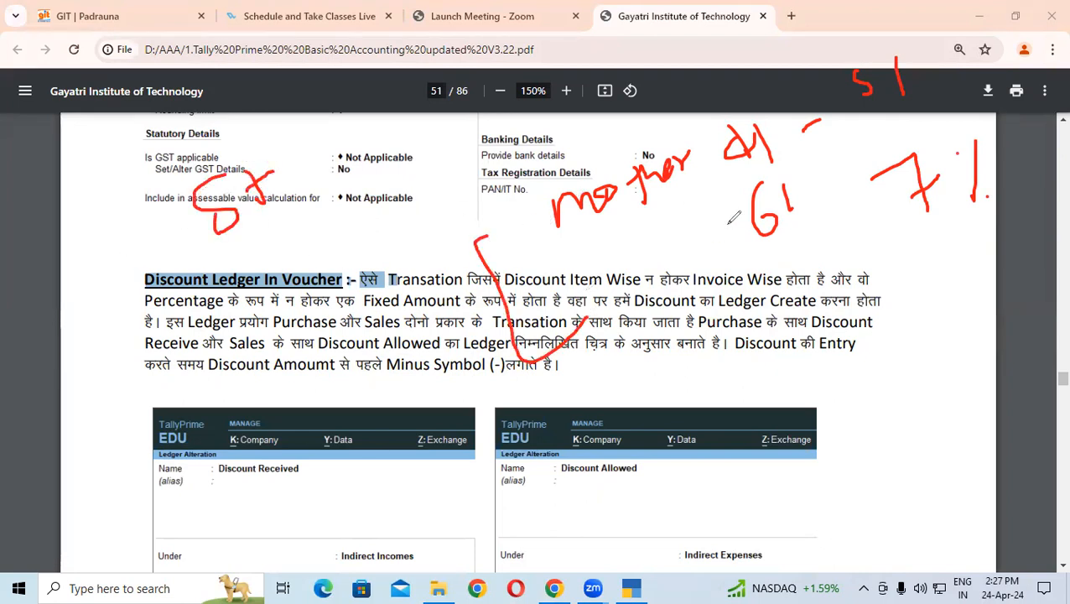
mouse_move(539, 223)
mouse_down()
mouse_move(562, 270)
mouse_move(630, 250)
mouse_up()
drag(780, 337, 784, 382)
mouse_move(804, 339)
mouse_down()
mouse_move(797, 361)
mouse_move(830, 332)
mouse_up()
mouse_move(876, 304)
mouse_down()
mouse_move(881, 319)
mouse_move(915, 295)
mouse_up()
mouse_move(826, 252)
mouse_down()
mouse_move(839, 401)
mouse_move(776, 256)
mouse_up()
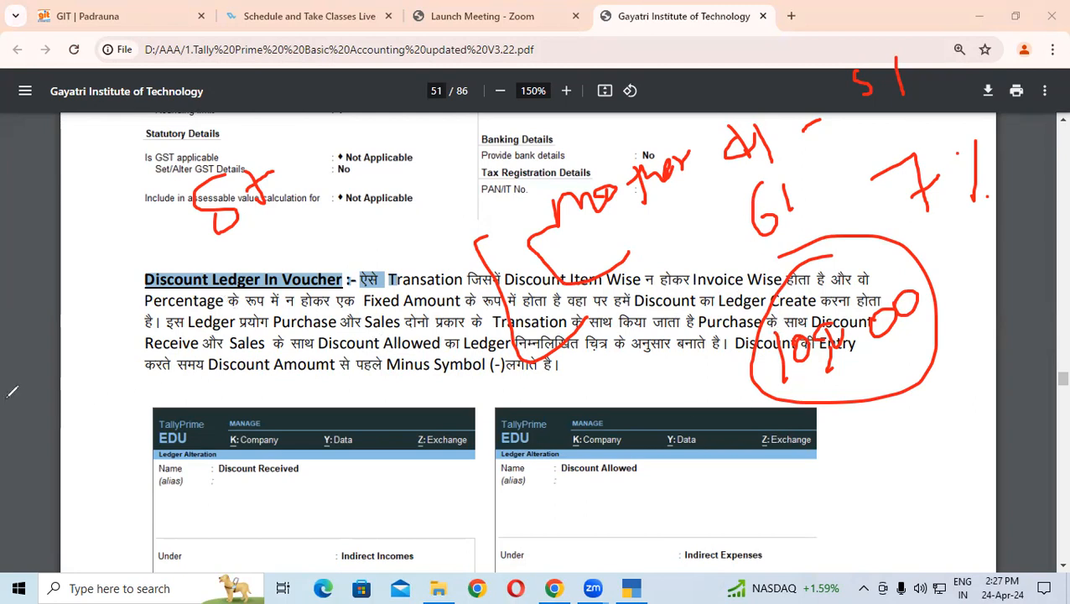
click(52, 465)
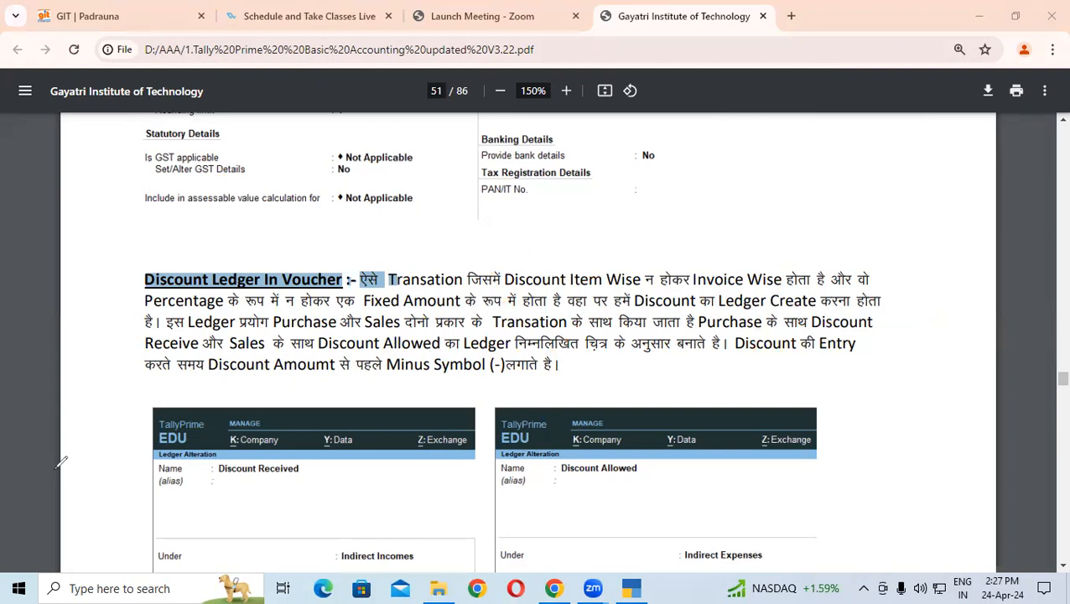
click(295, 468)
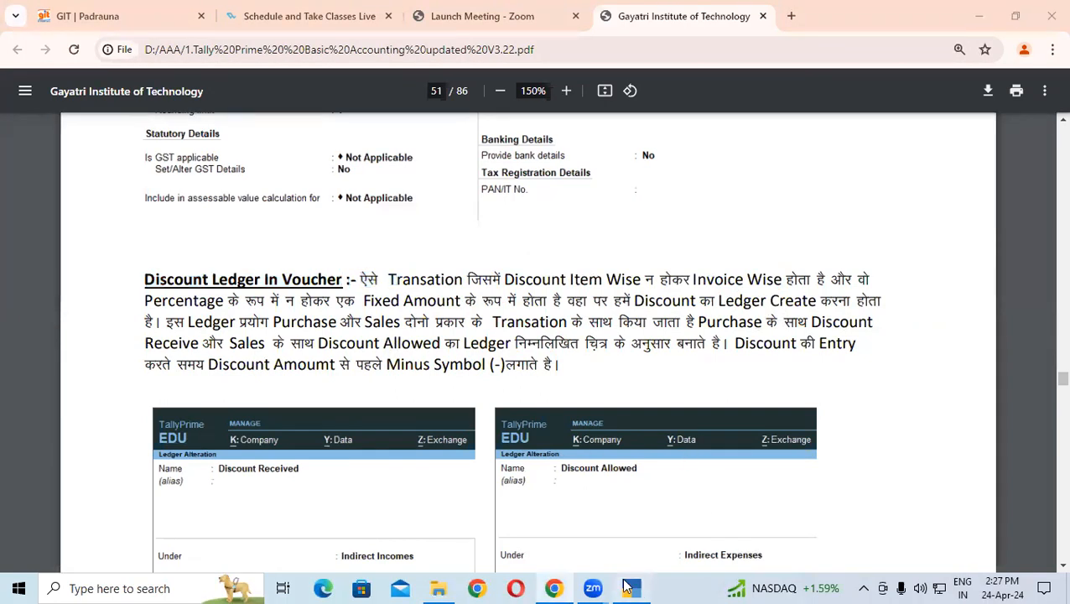
click(630, 588)
key(Down)
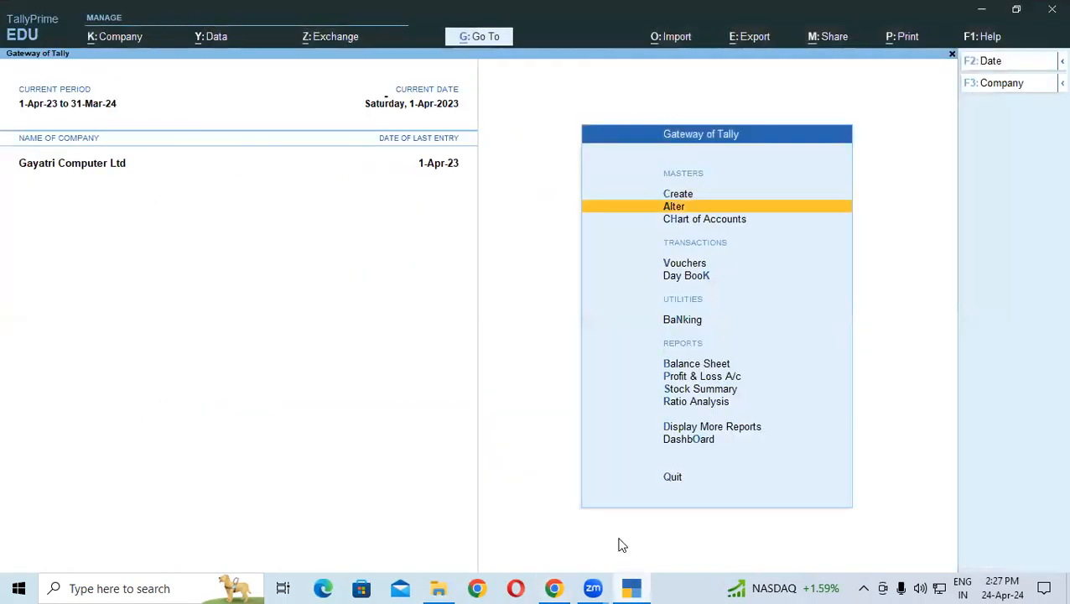
key(Return)
key(Down)
key(Return)
text(S)
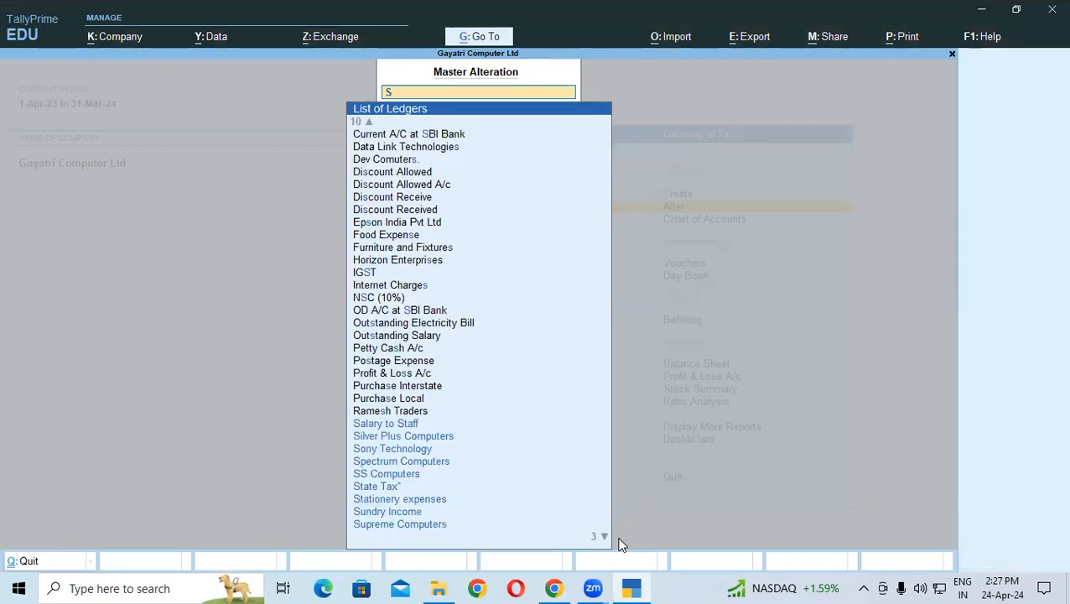
key(Up)
key(Up)
key(Up)
key(Up)
key(Up)
key(Up)
key(Up)
key(Up)
key(Up)
key(Up)
key(Up)
key(Up)
key(Up)
key(Up)
key(Up)
key(Up)
key(Up)
key(Up)
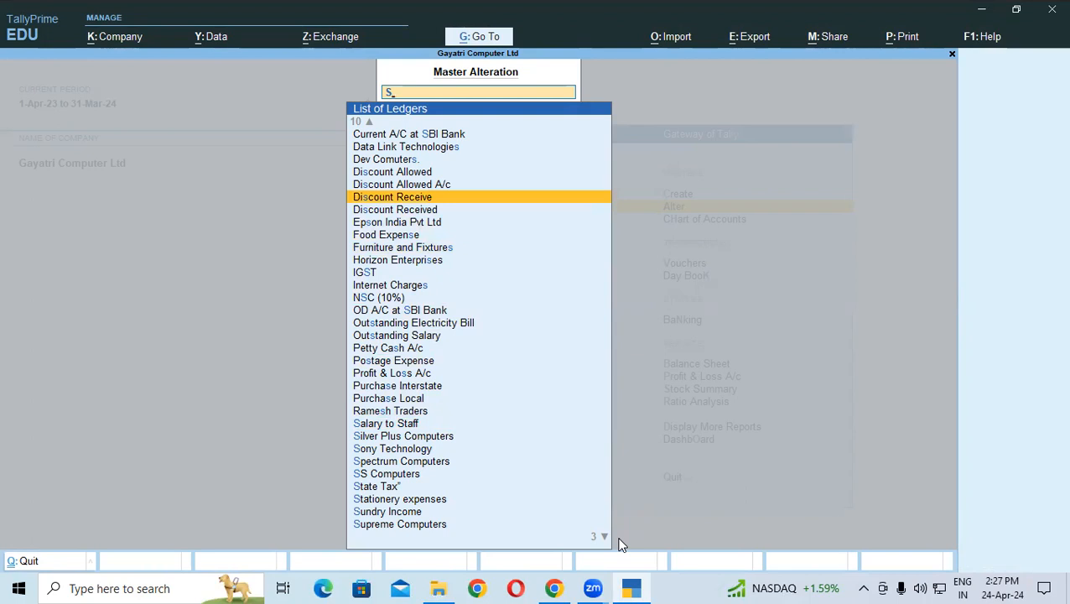
key(Up)
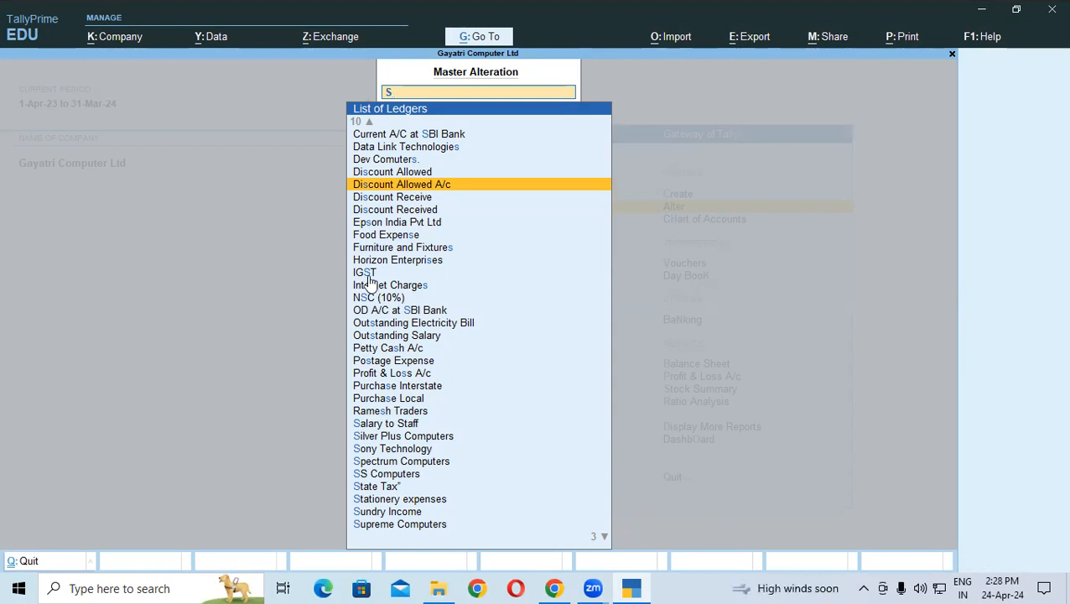
key(BackSpace)
key(Escape)
key(Escape)
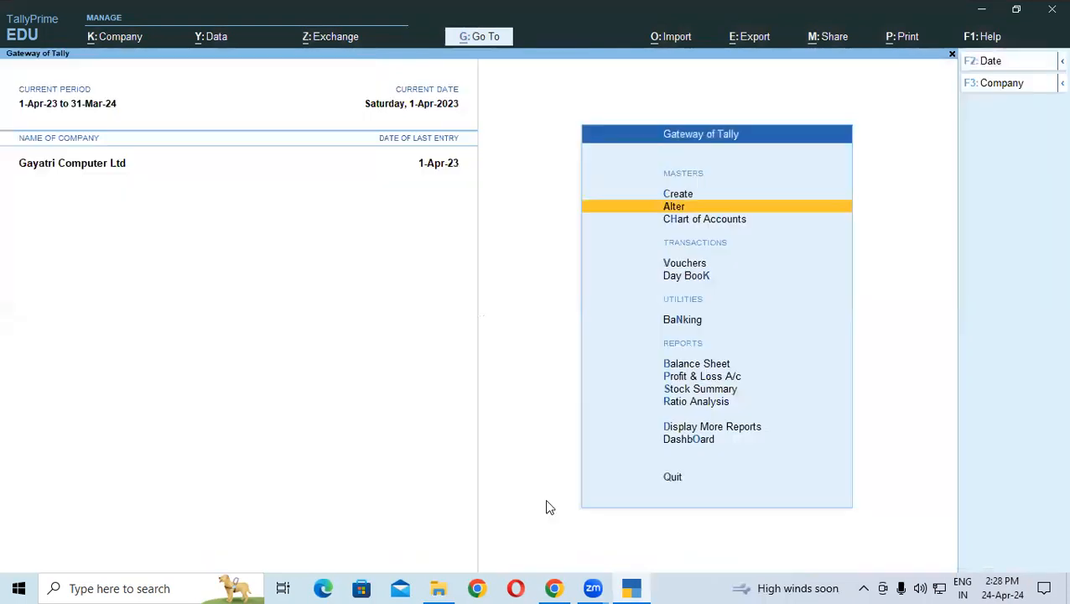
click(553, 588)
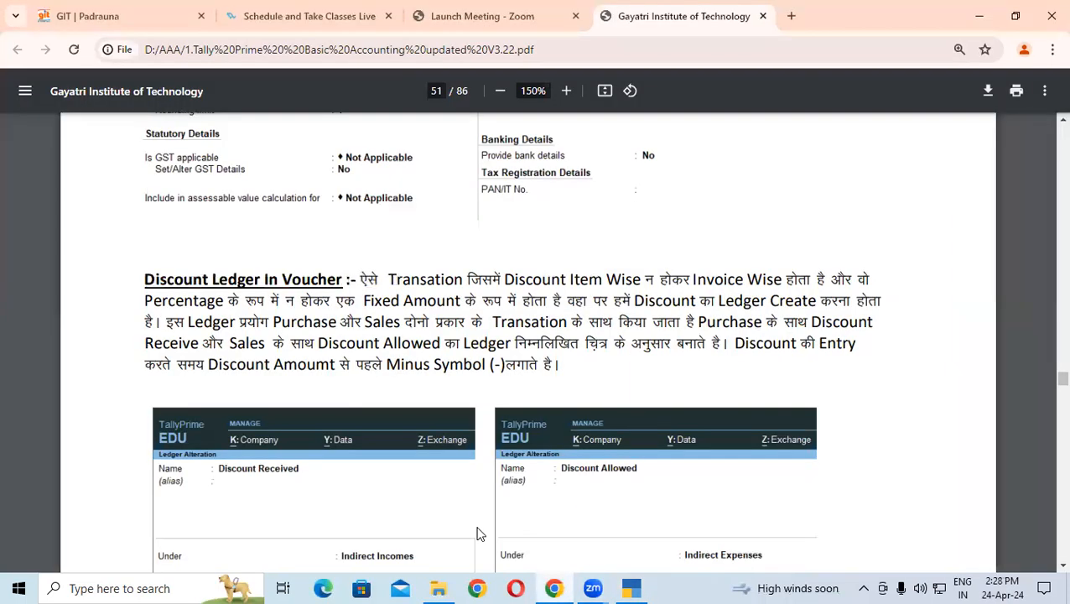
Step: On page 52, highlight exercise 10's '10 Pcs Canon LBP', Lucknow, rate 8000 and '+ GST@18%'
scroll(254, 311, down, 2)
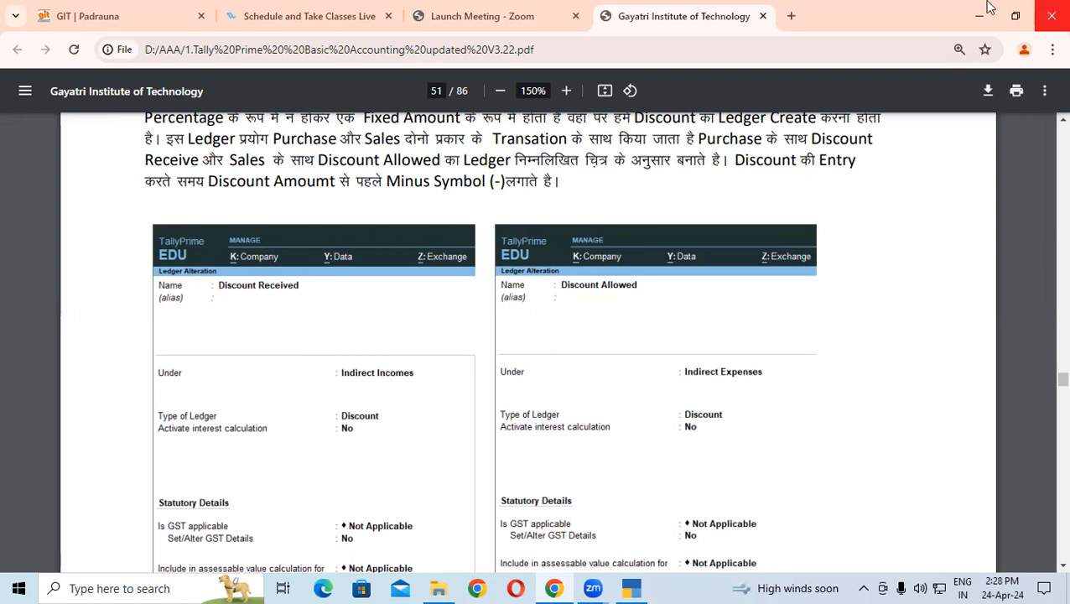
scroll(460, 300, down, 8)
scroll(460, 300, down, 2)
drag(141, 294, 654, 299)
click(621, 295)
drag(650, 298, 830, 295)
click(753, 295)
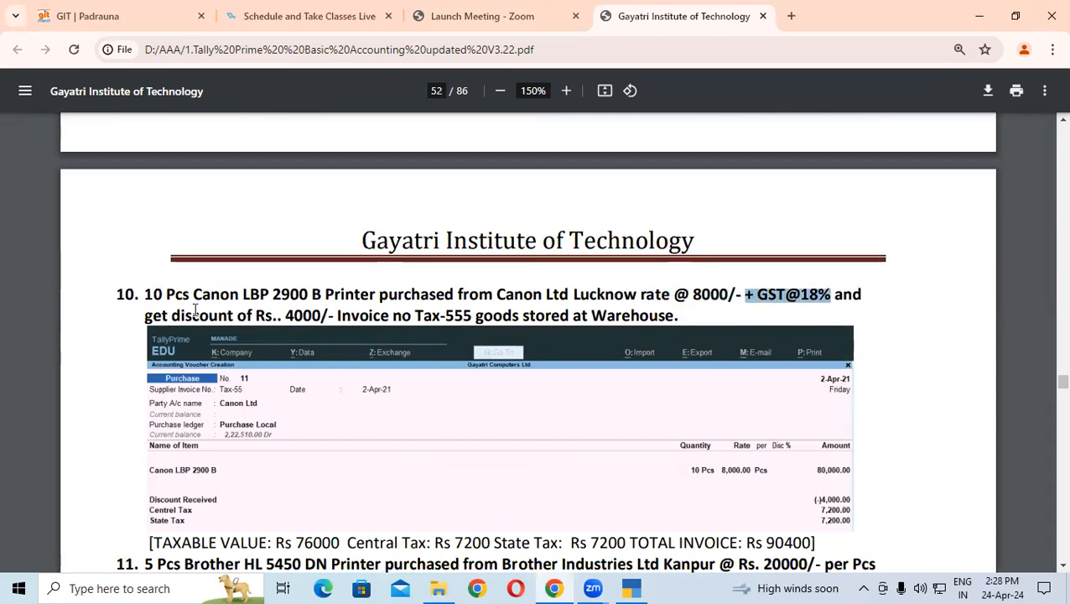
Step: Highlight the 4000 discount, quantity 10, rate 8000, and the invoice number and storage location
drag(146, 316, 329, 316)
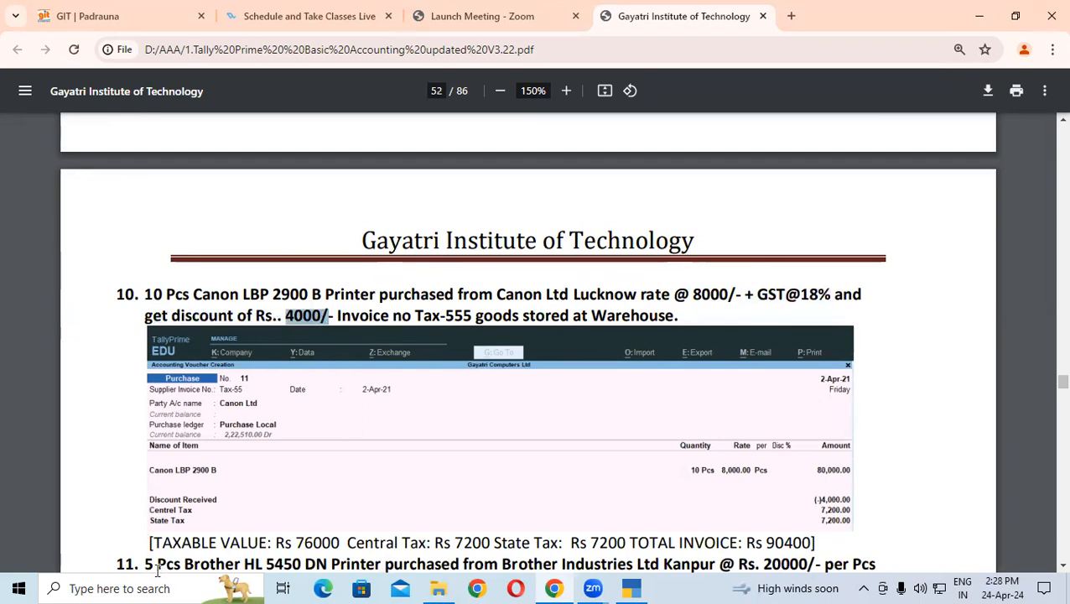
drag(168, 295, 144, 294)
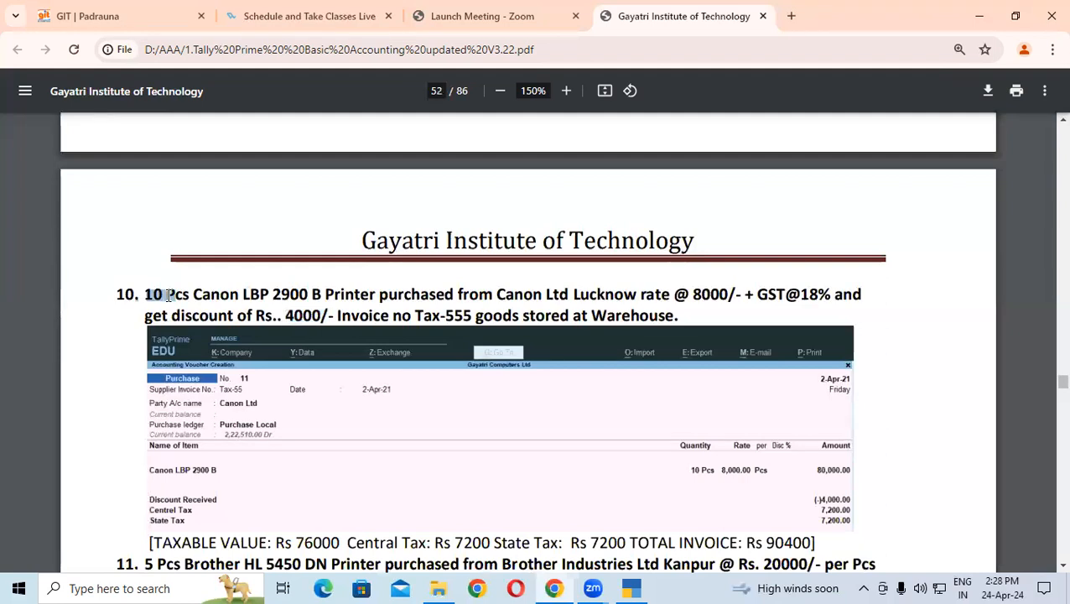
drag(693, 295, 727, 296)
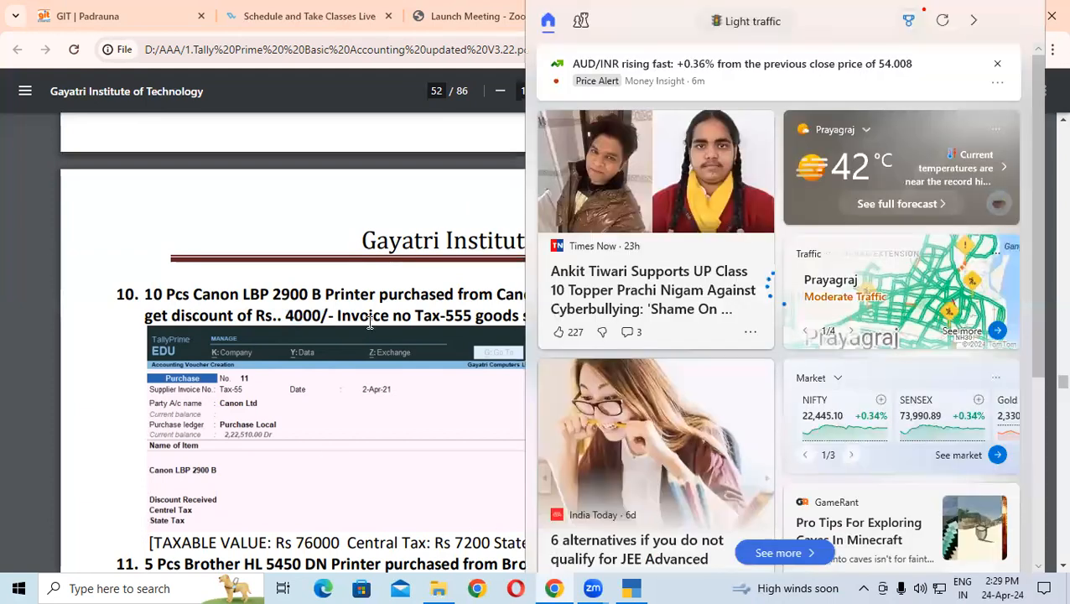
click(352, 323)
double_click(350, 316)
drag(414, 315, 686, 318)
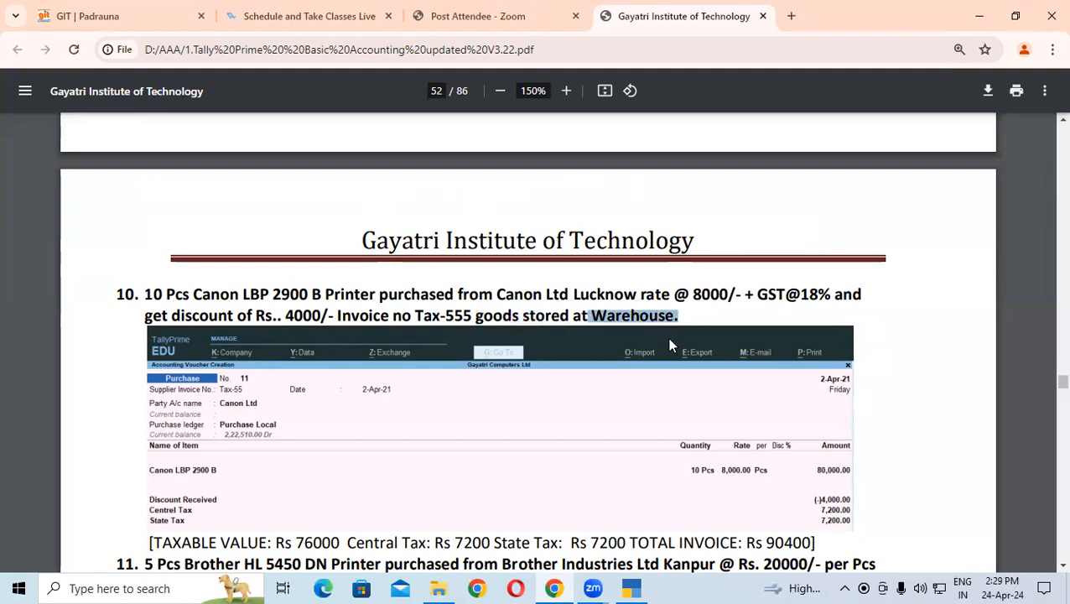
Step: Start a purchase voucher with supplier invoice Tax-555 and accept the 1-Apr-23 date
click(634, 588)
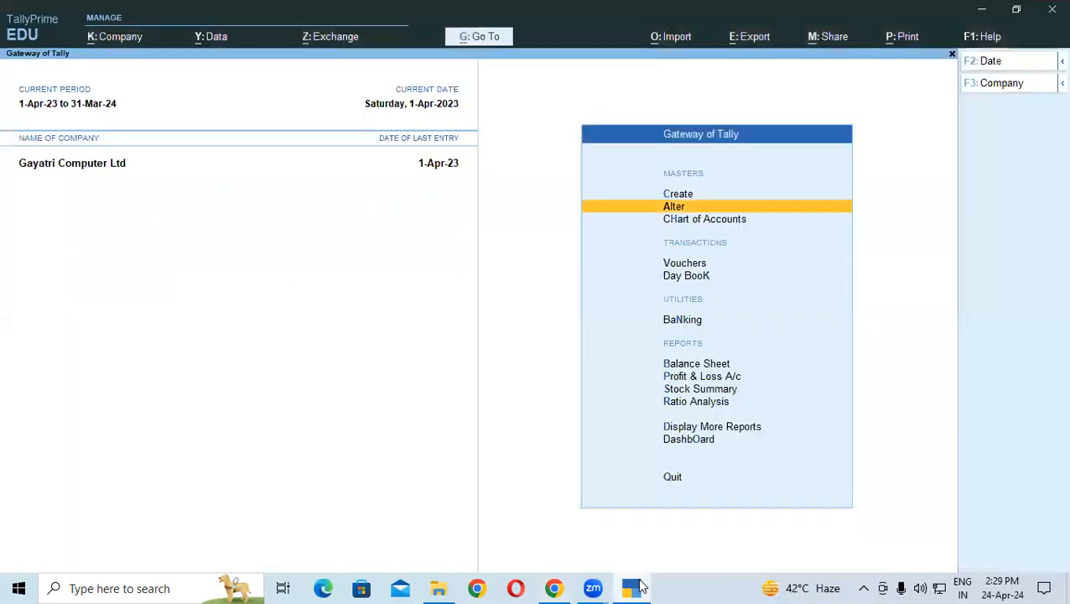
key(Down)
key(Down)
key(Return)
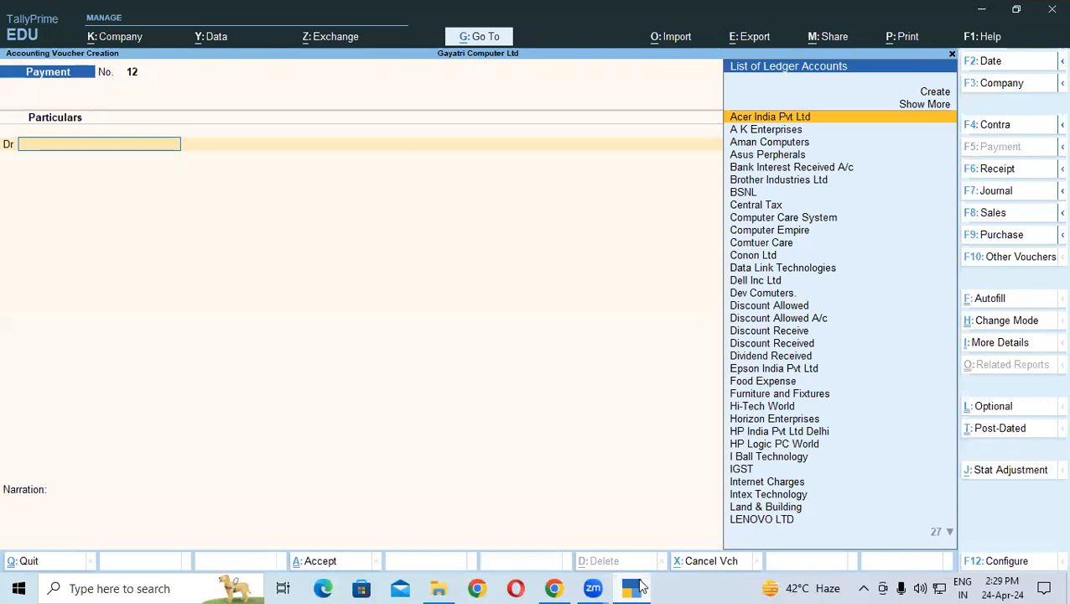
key(F9)
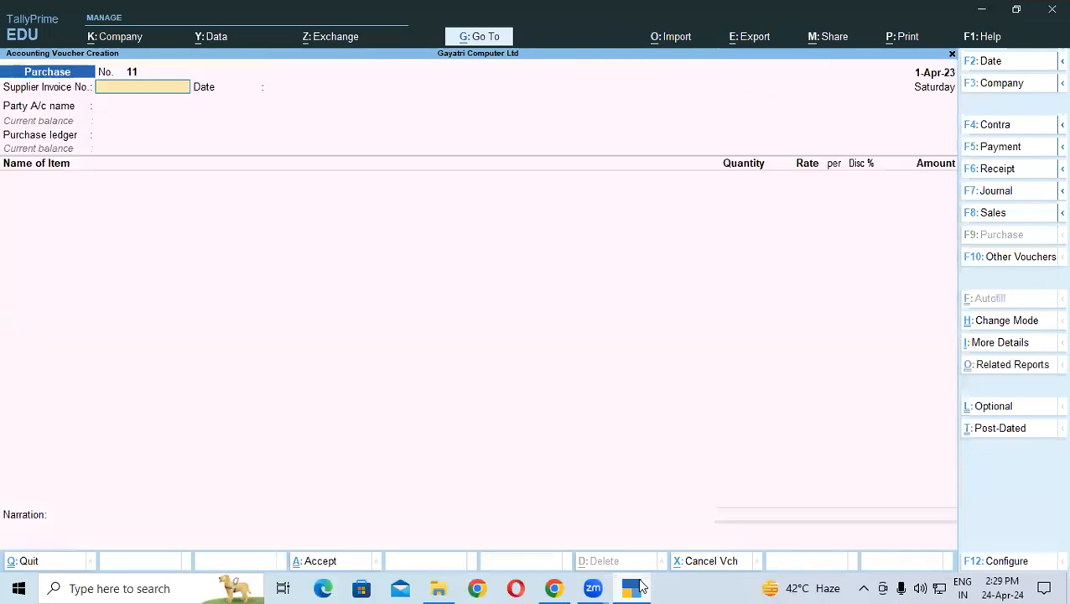
text(Tax-555)
key(Return)
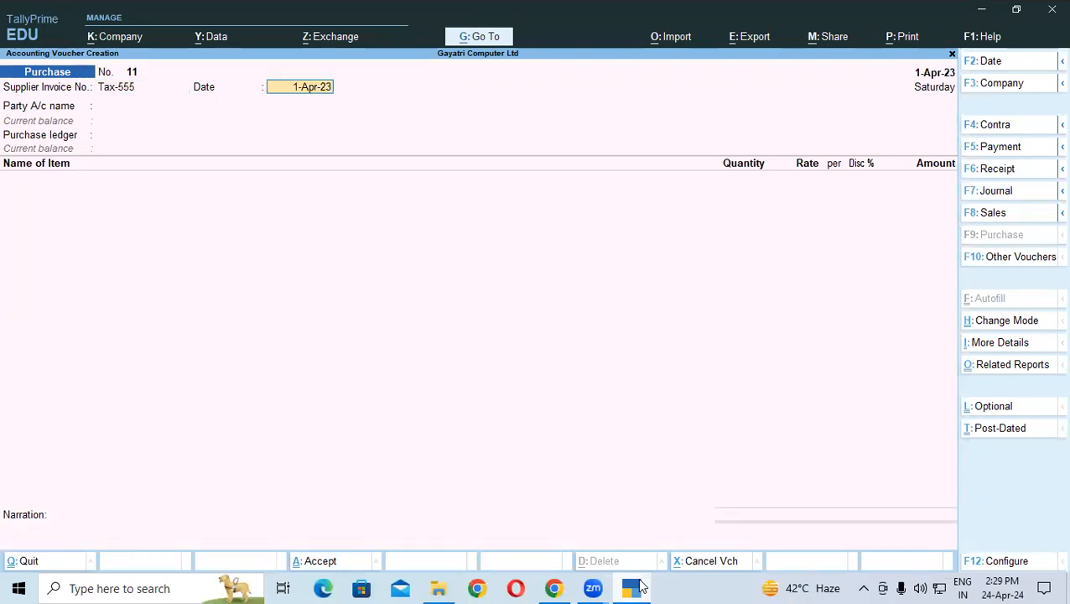
key(Return)
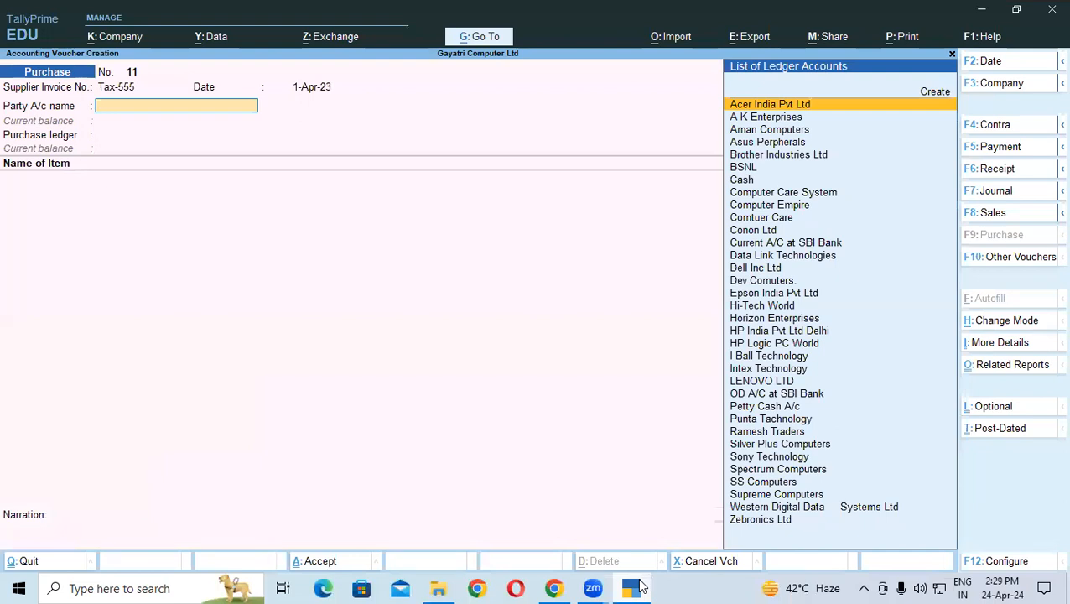
Step: After checking the exercise sheet, select Conon Ltd as party and pass through receipt and party details
click(636, 587)
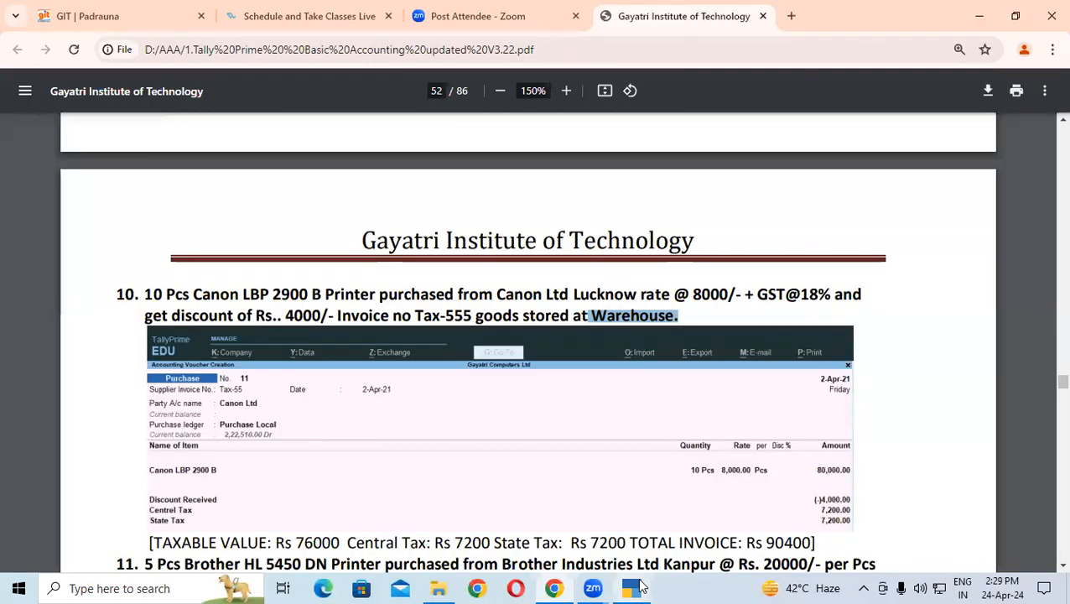
click(635, 587)
text(C)
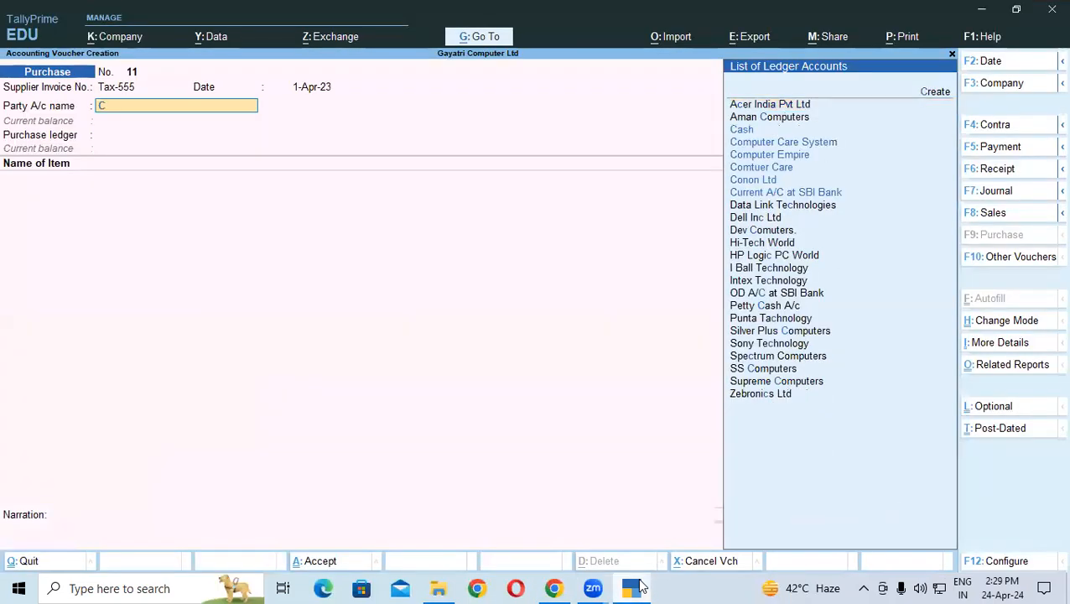
key(Down)
key(Down)
key(Down)
key(Down)
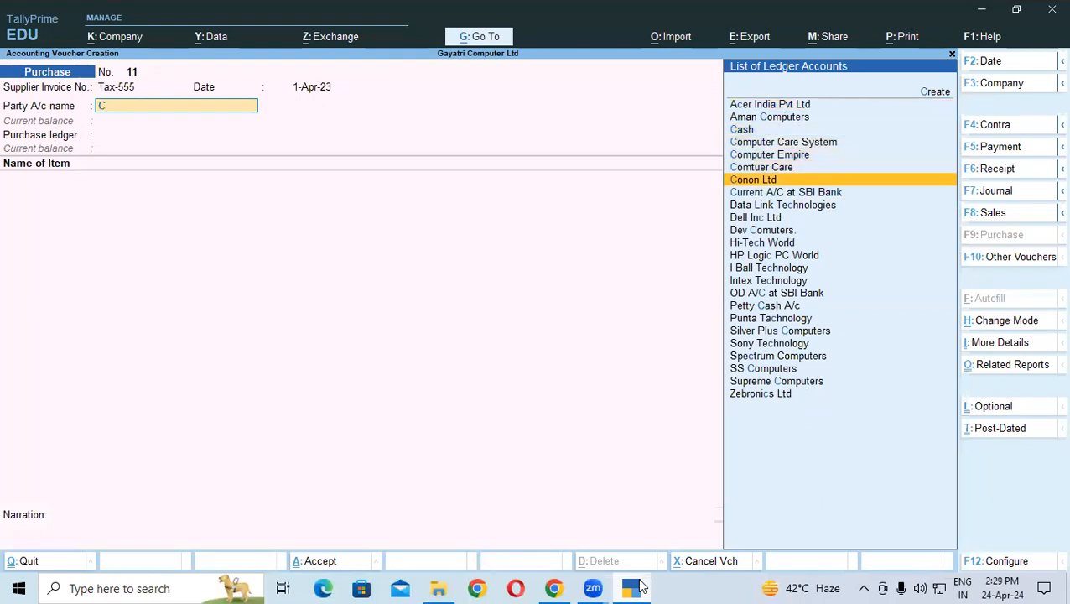
key(Return)
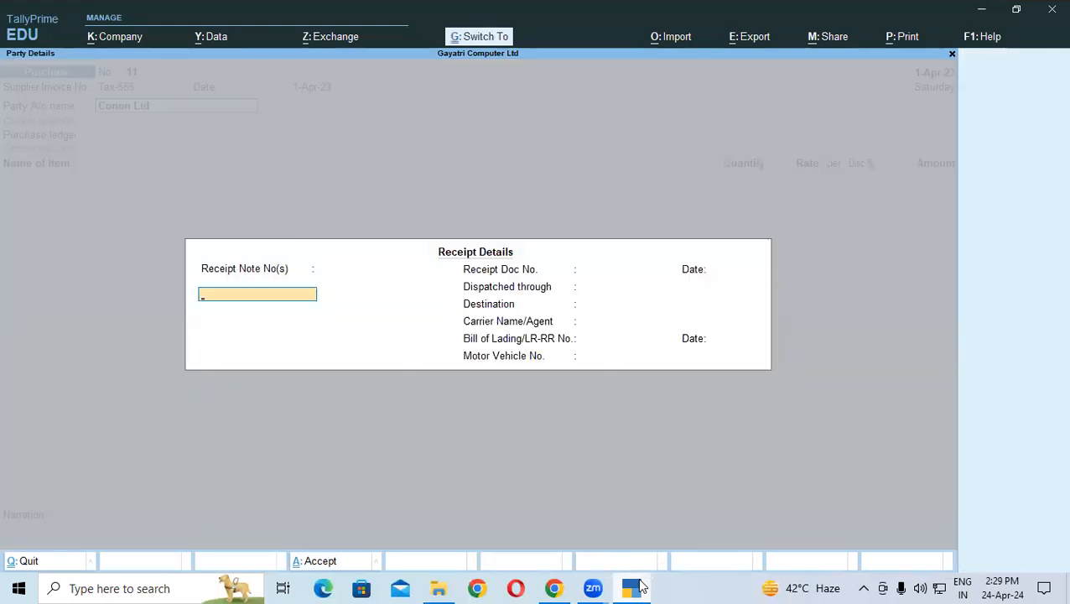
key(ctrl+a)
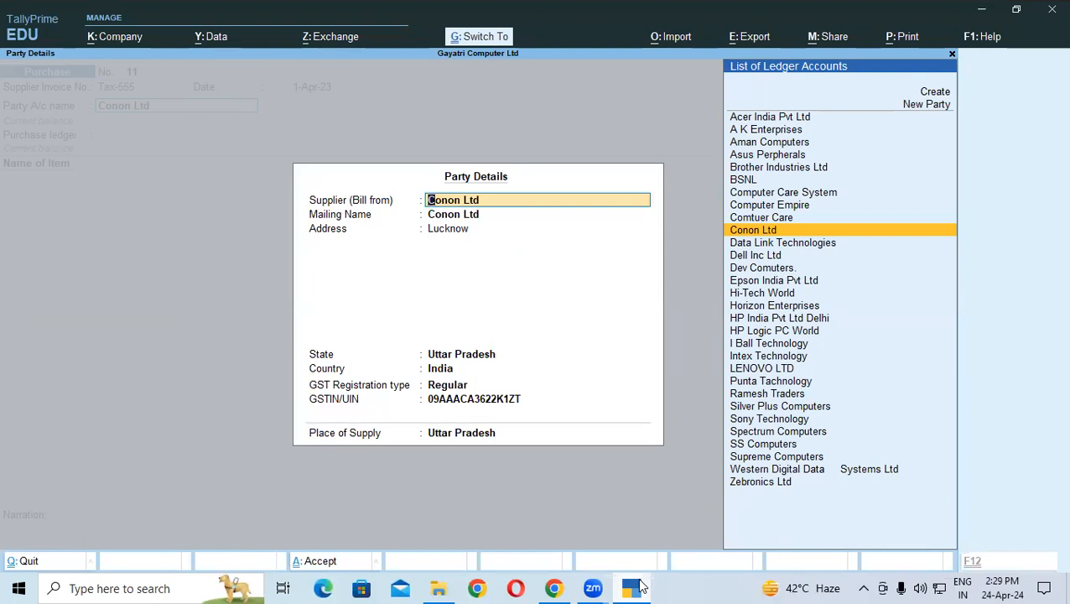
key(ctrl+a)
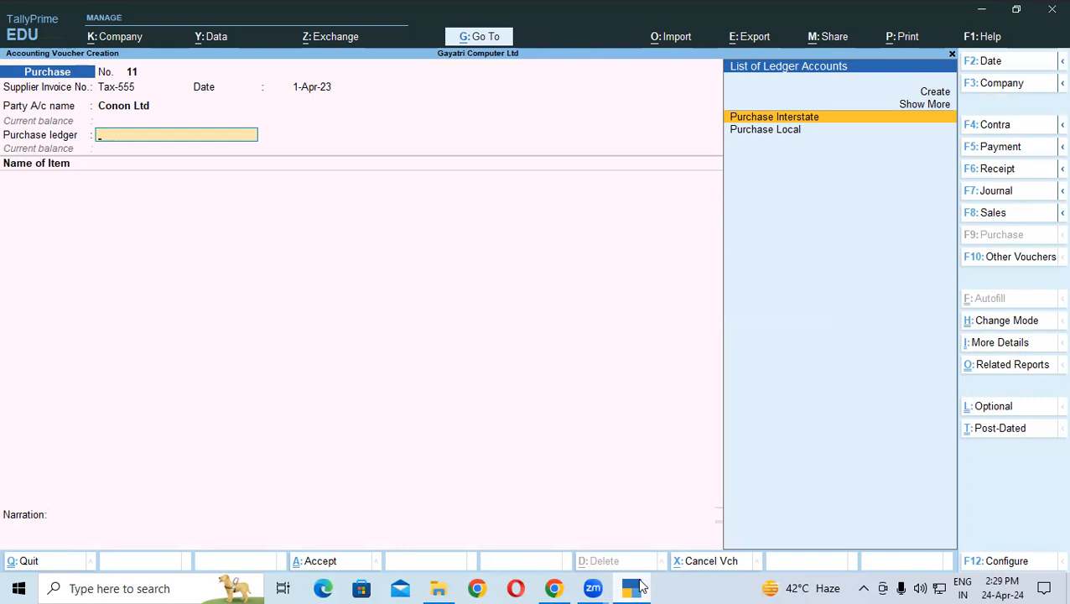
Step: Choose the Purchase Local ledger and item Canon LBP 2900 B, stored in the Warehouse godown
key(Down)
key(Return)
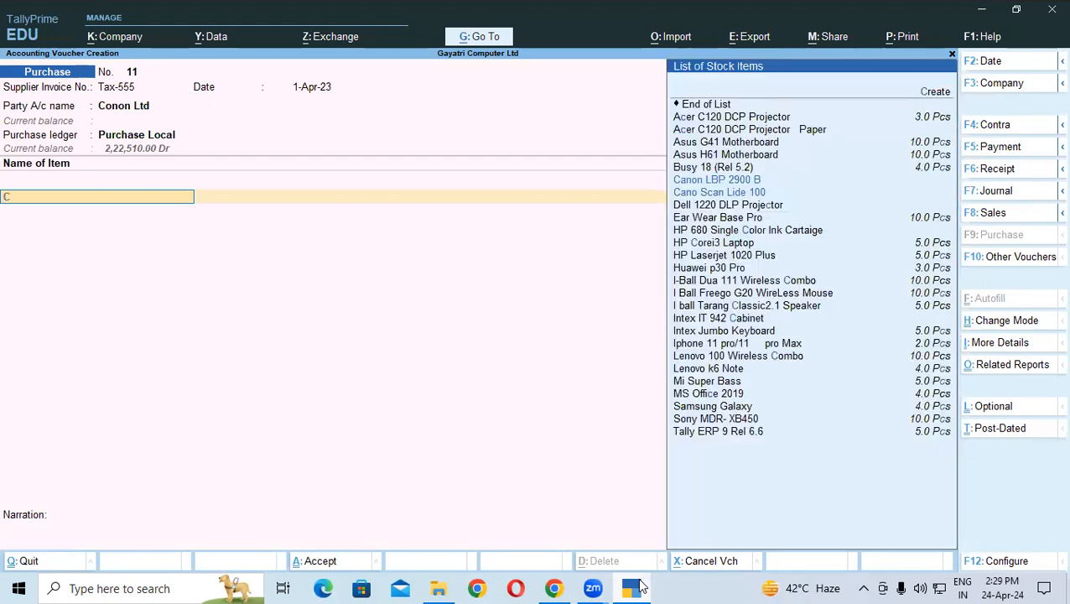
text(C)
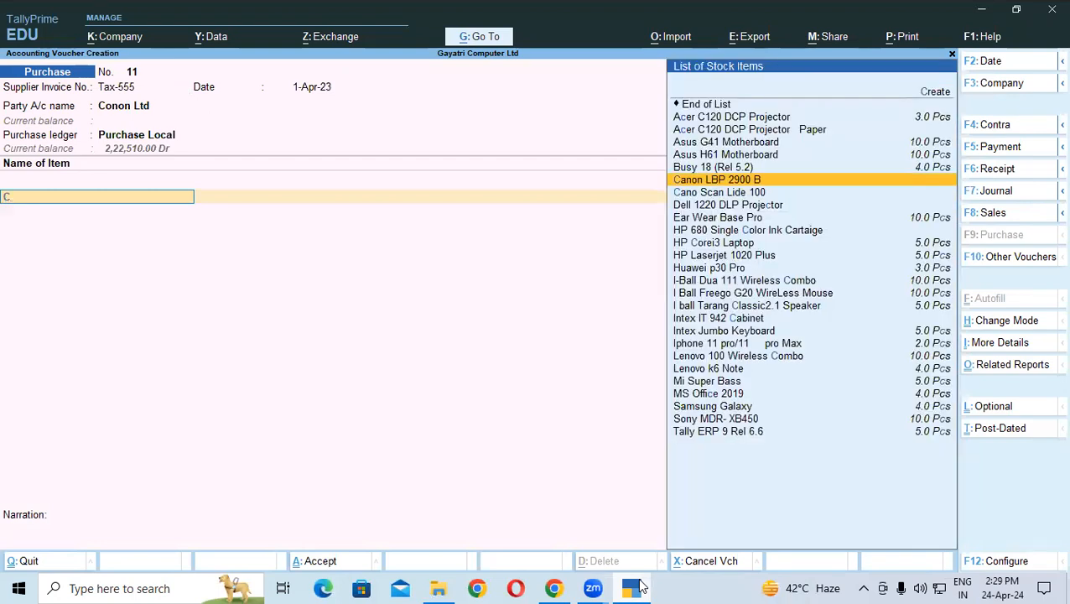
key(Return)
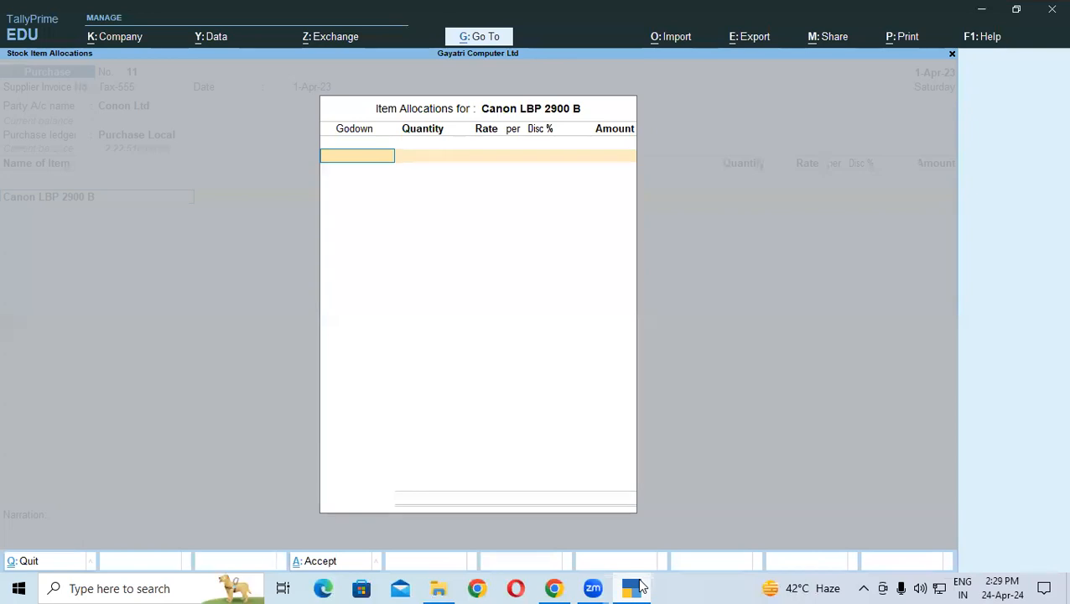
key(Down)
key(Return)
Step: Enter 10 Pcs at 8,000 each, giving an 80,000.00 line amount
text(10)
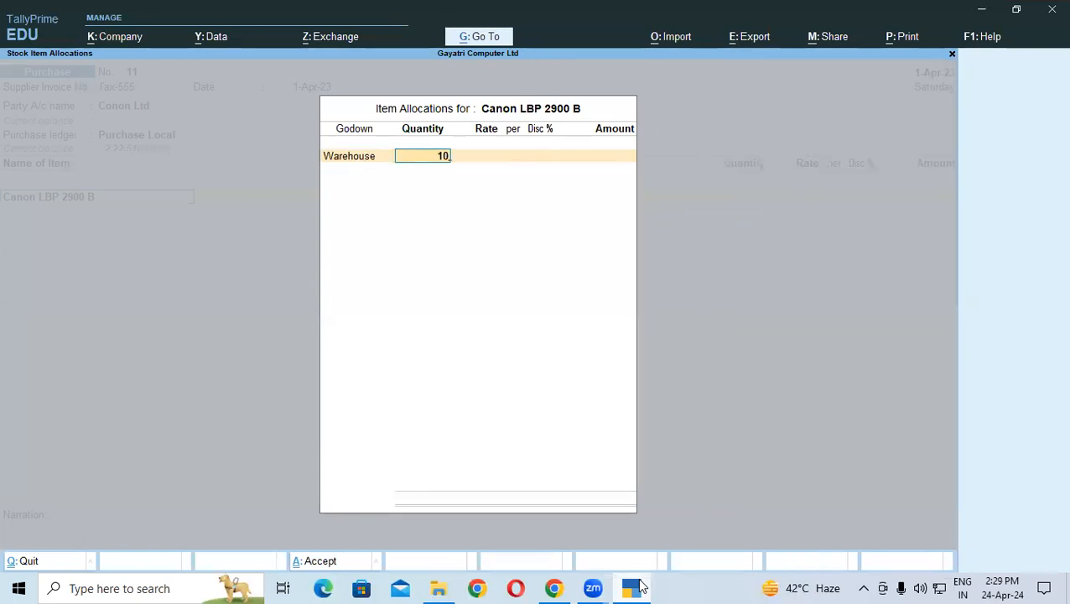
key(Return)
text(8,00)
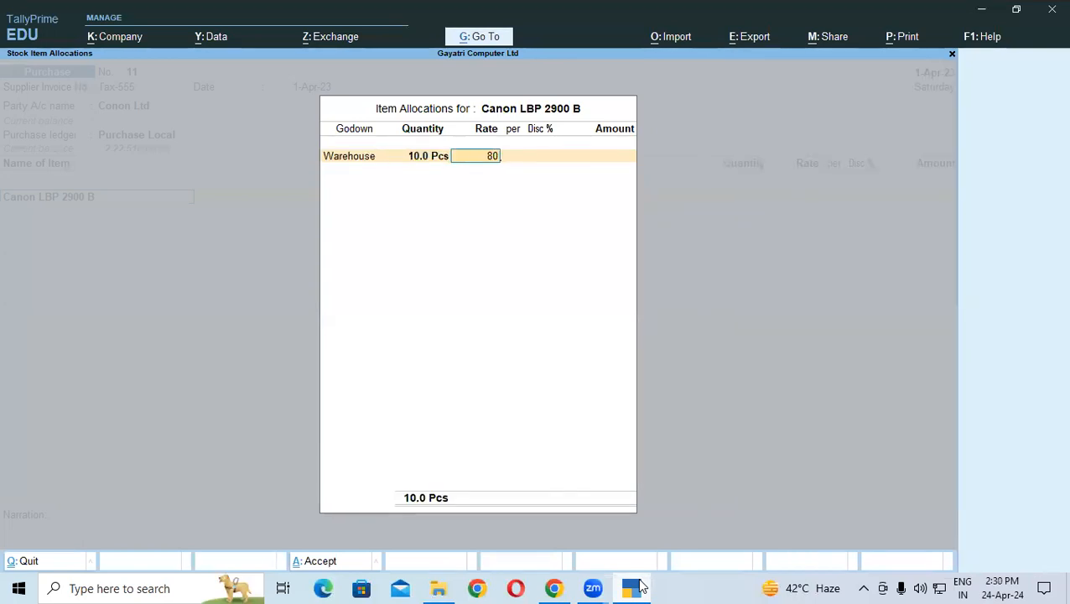
text(00)
key(Return)
key(Return)
key(Return)
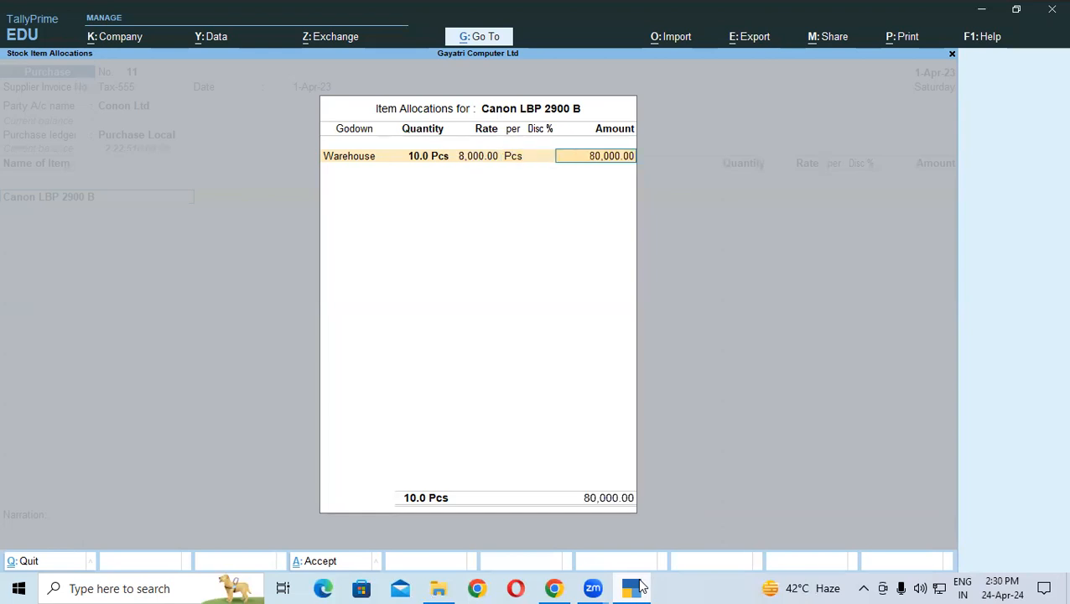
key(Return)
key(Return)
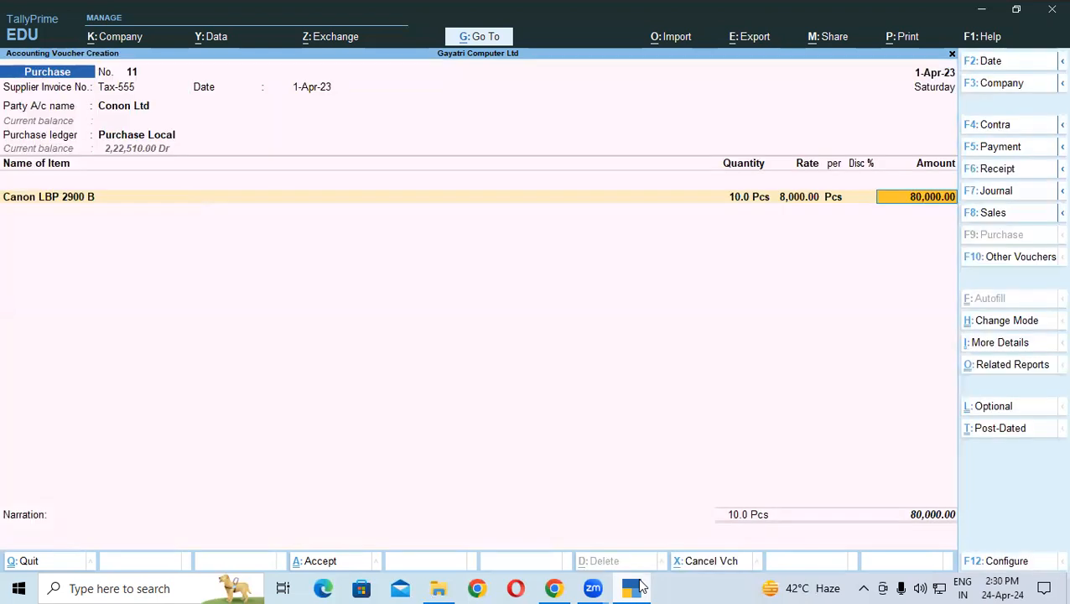
key(Return)
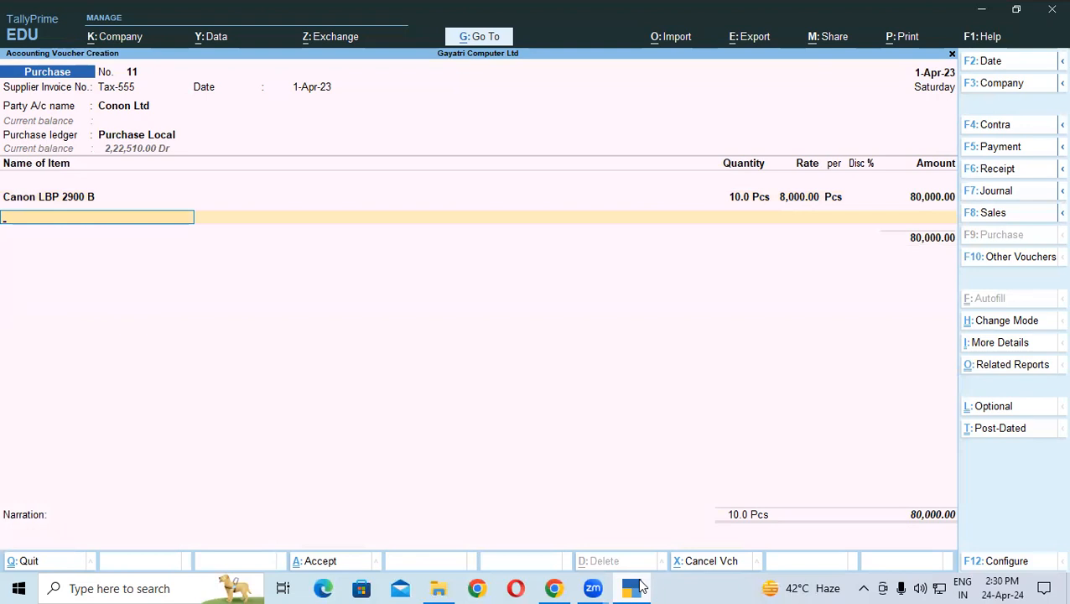
key(Return)
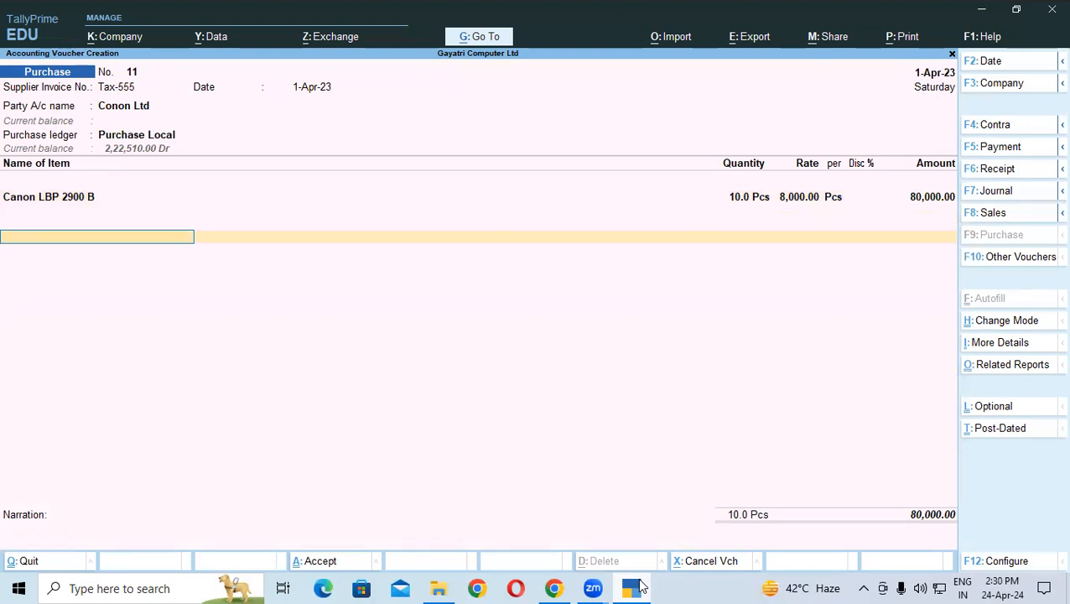
Step: Add a Discount Received line, trying a 5% rate, then replacing it with a 4,000 amount
text(D)
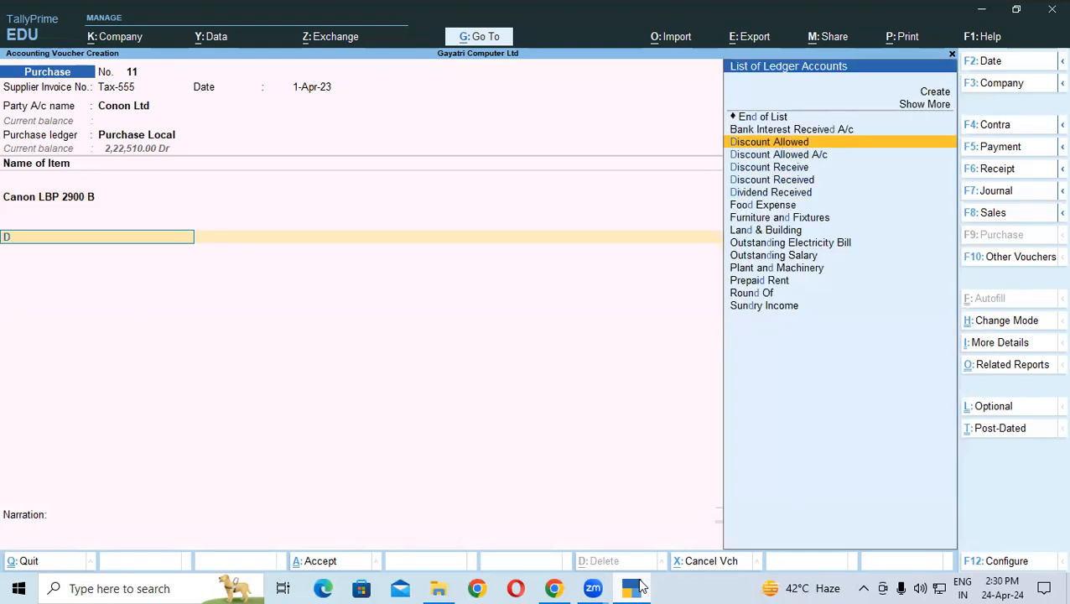
key(Down)
key(Down)
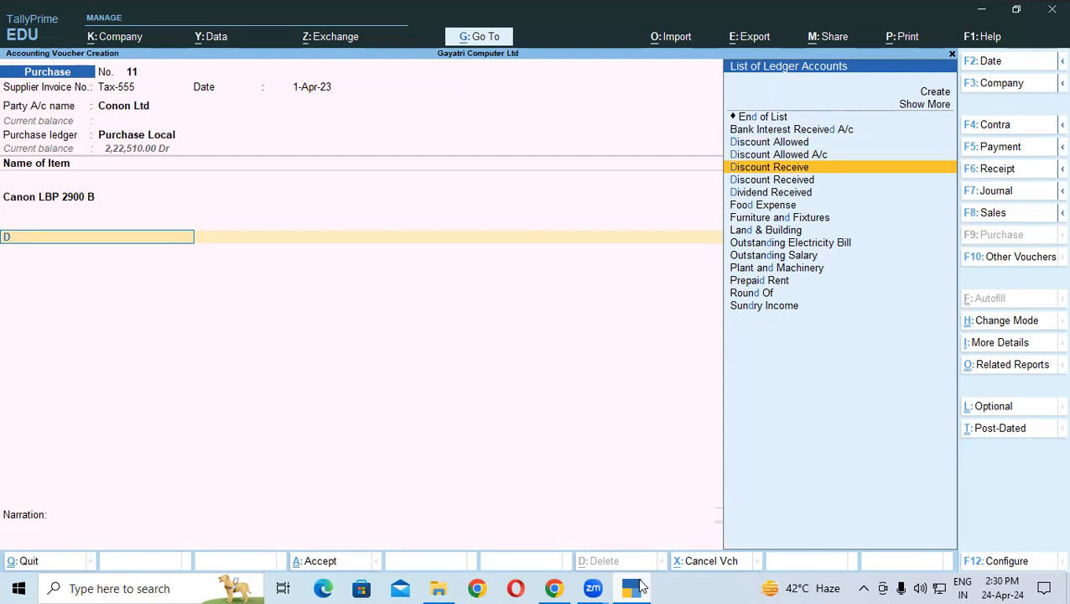
key(Down)
key(Return)
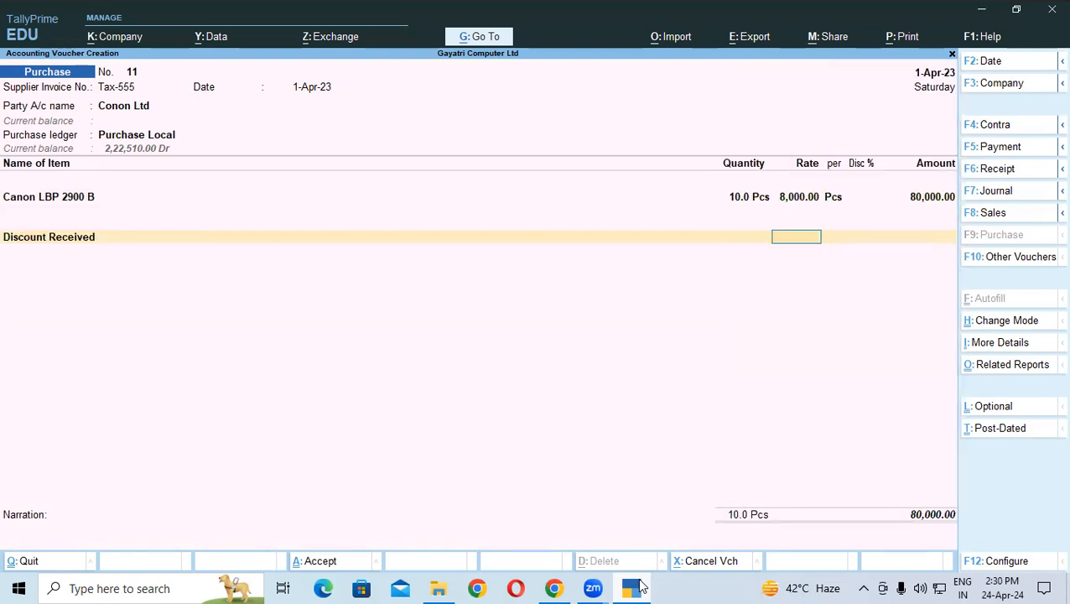
text(5)
key(Return)
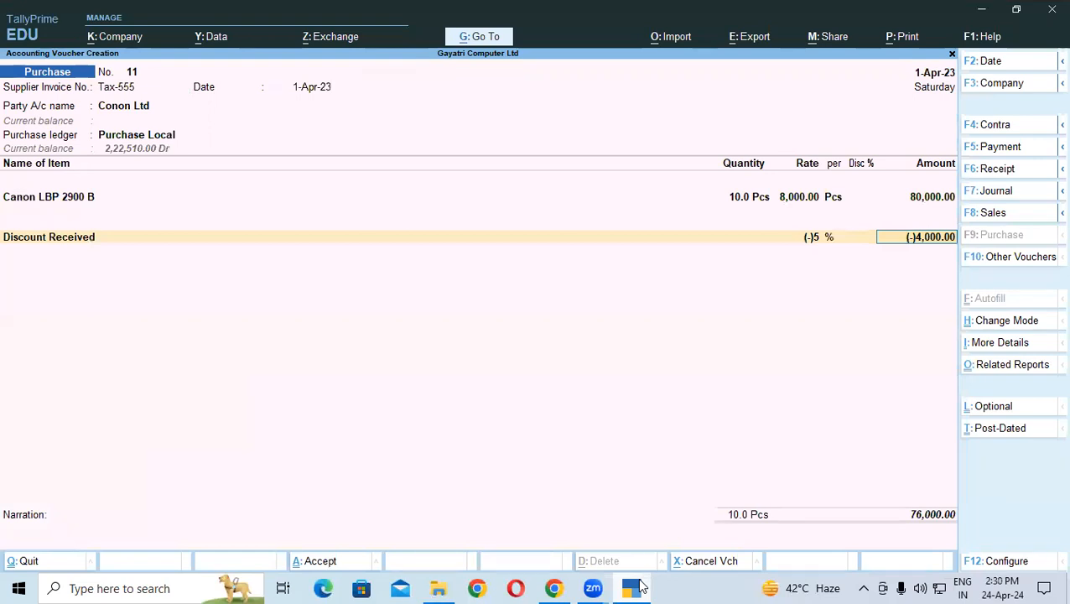
key(BackSpace)
key(BackSpace)
key(Return)
key(BackSpace)
text(4000)
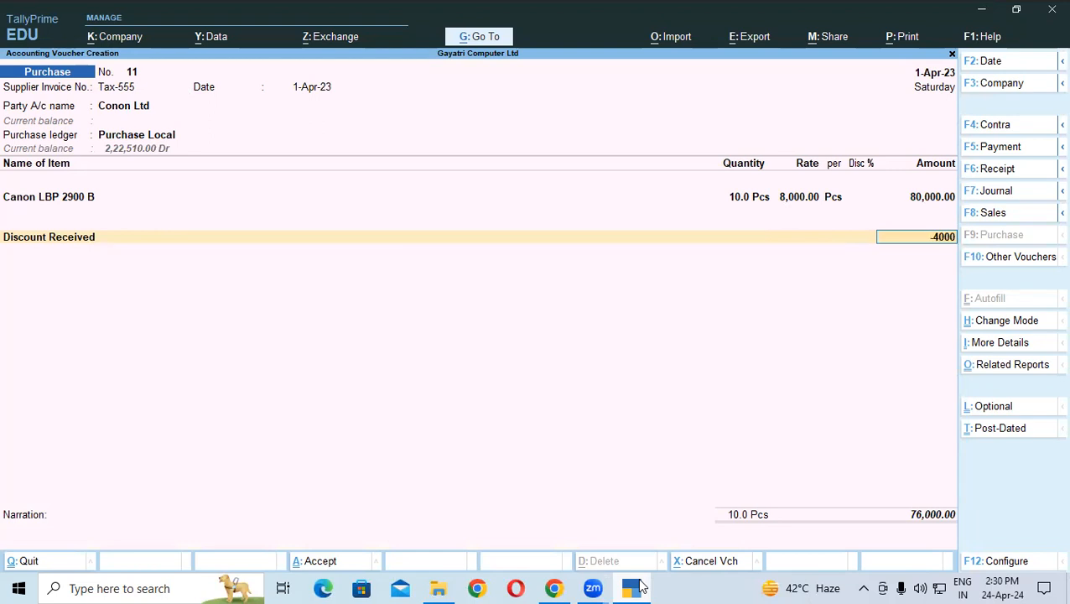
key(Return)
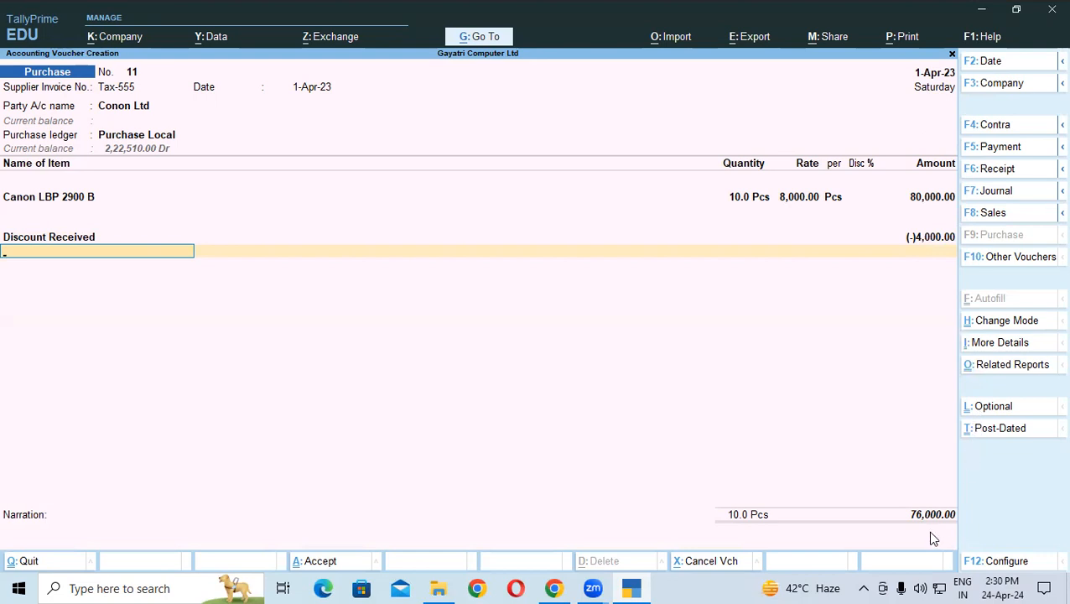
Step: Correct the Discount Received amount so it deducts (-)4,000
text(=)
key(BackSpace)
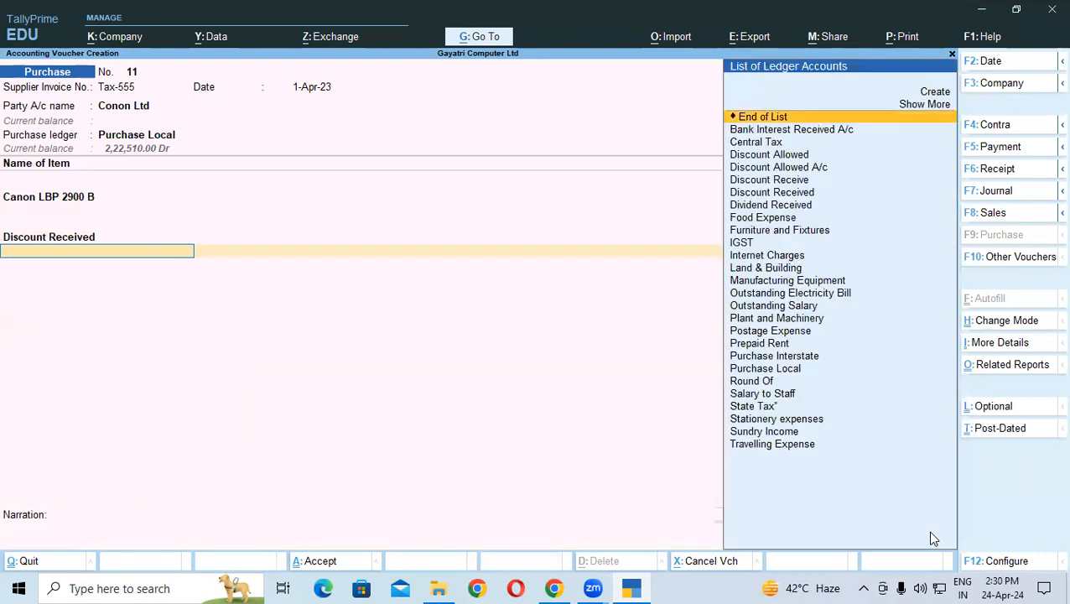
key(BackSpace)
text(4000)
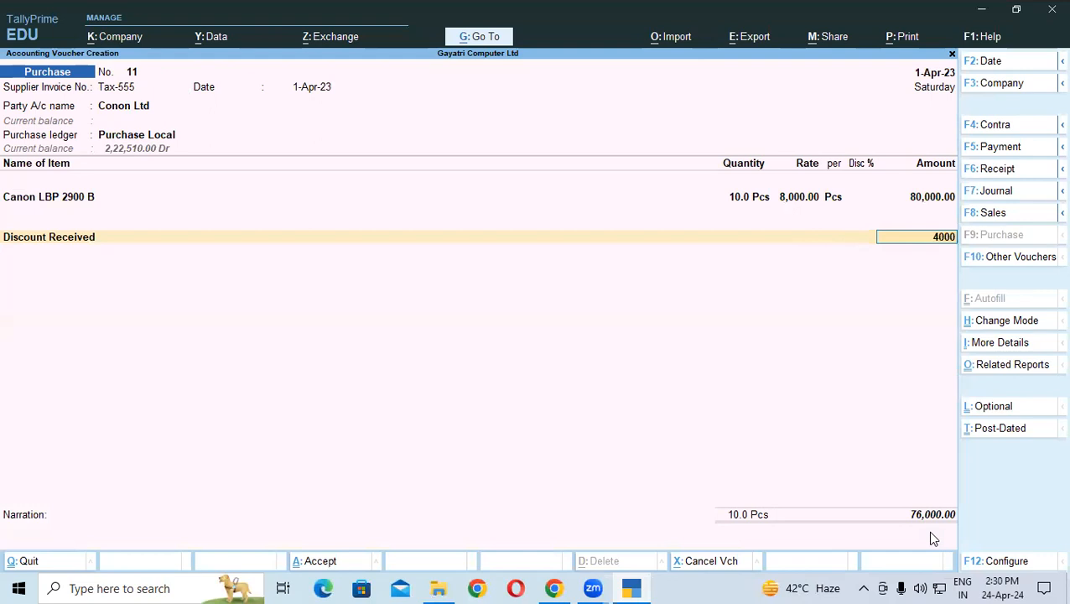
key(Return)
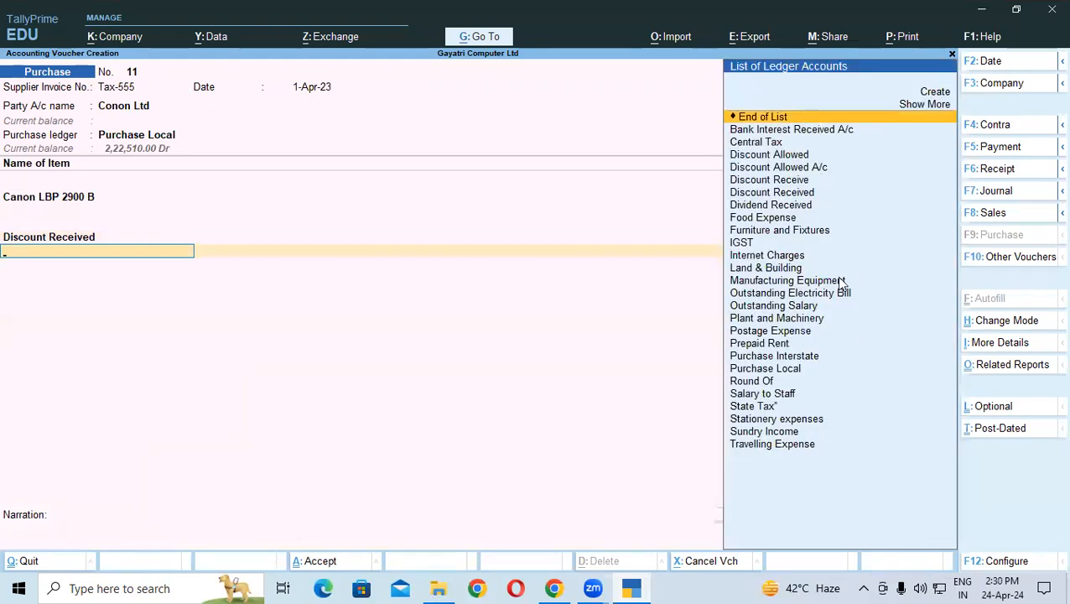
key(Return)
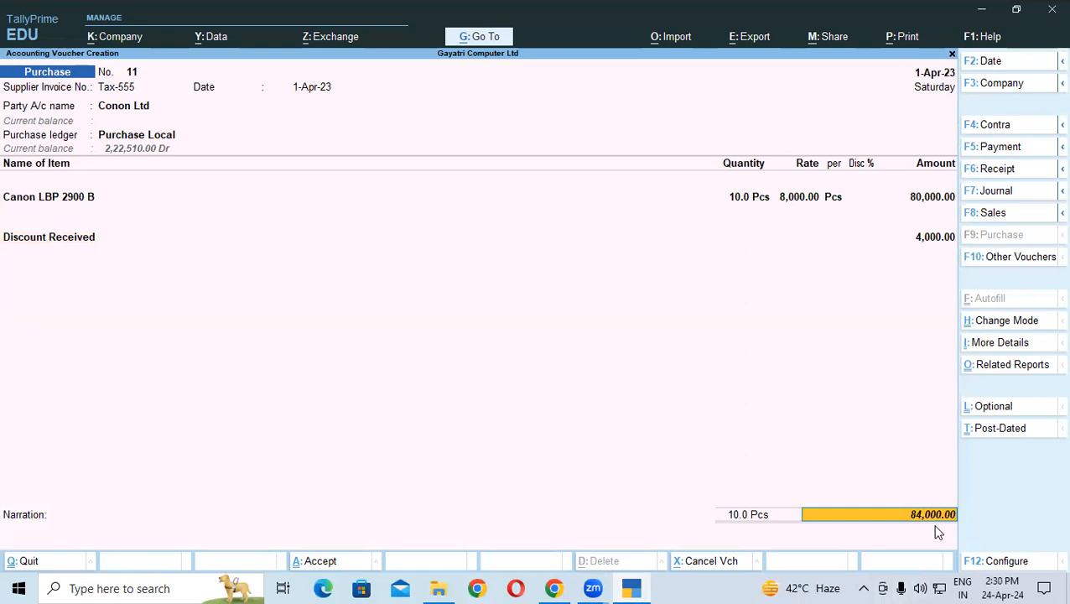
key(BackSpace)
text(-)4,000)
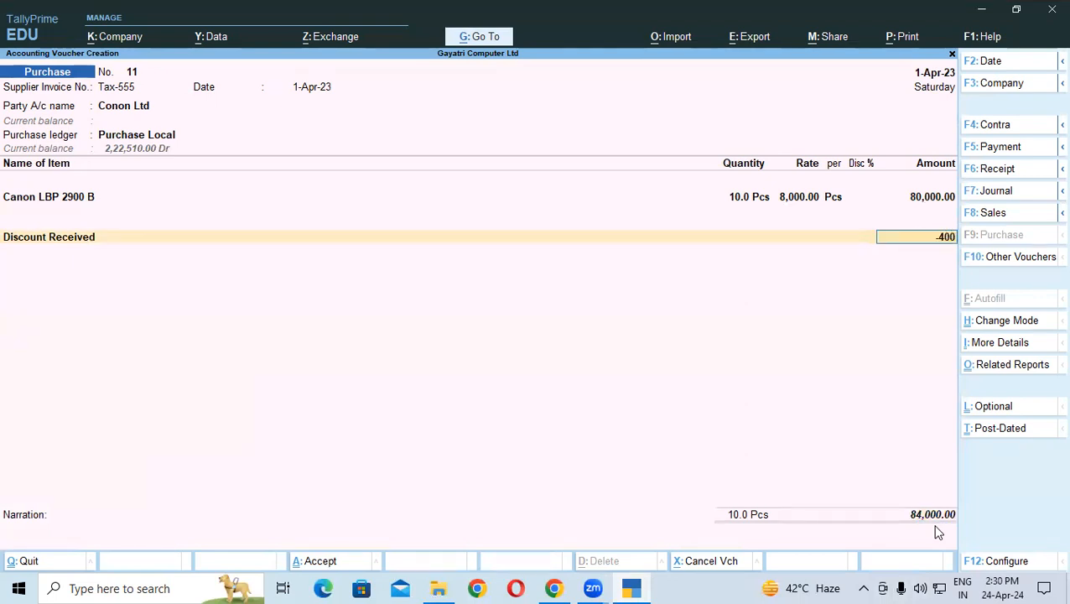
key(Return)
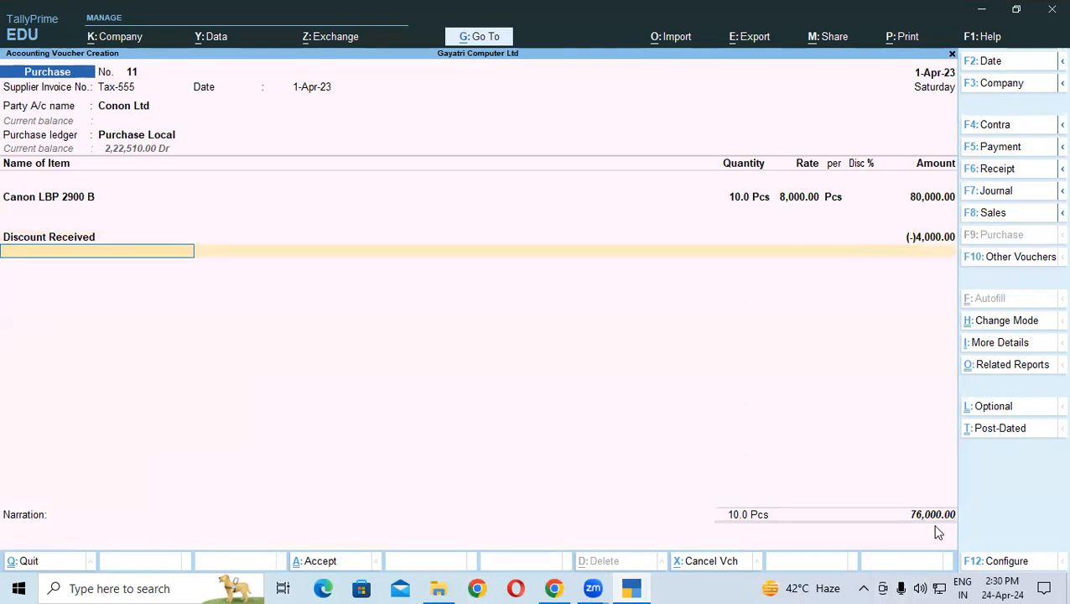
Step: Add Central Tax at the auto-filled 6,840.00, then State Tax on the next row
text(ce)
key(Return)
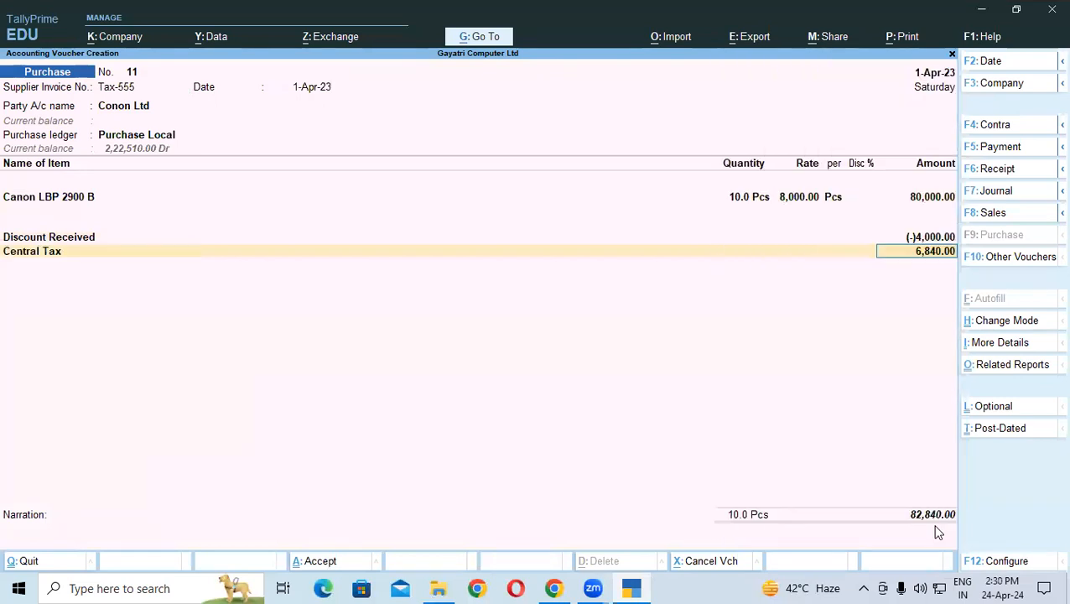
key(Return)
text(St)
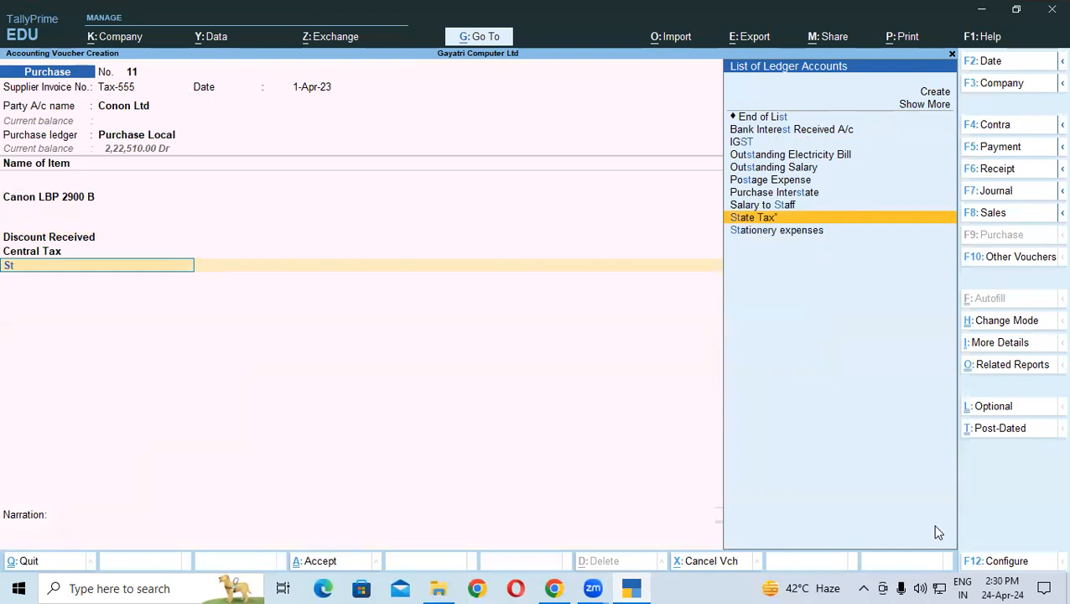
key(Return)
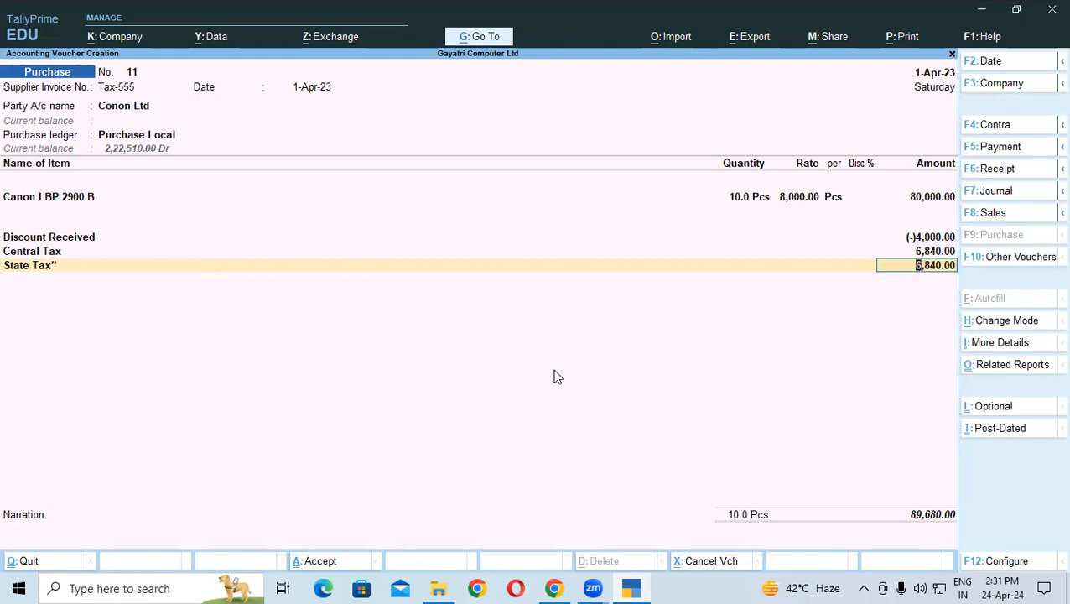
key(alt+Tab)
drag(459, 407, 482, 408)
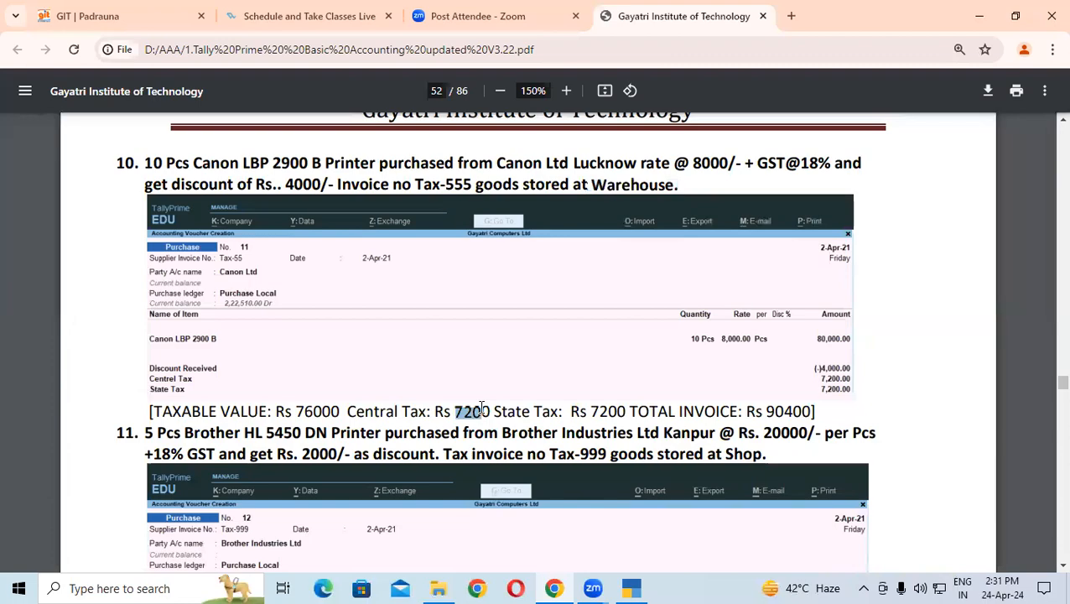
click(631, 588)
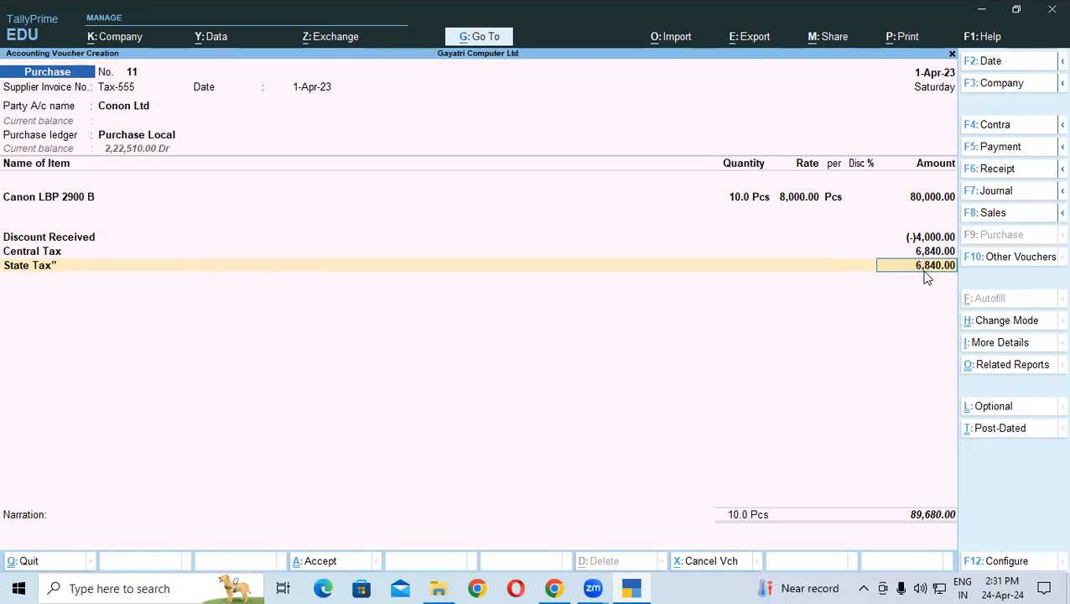
Step: Make the Discount Received ledger GST Applicable with assessable value Not Applicable, save, and quit the voucher
click(67, 239)
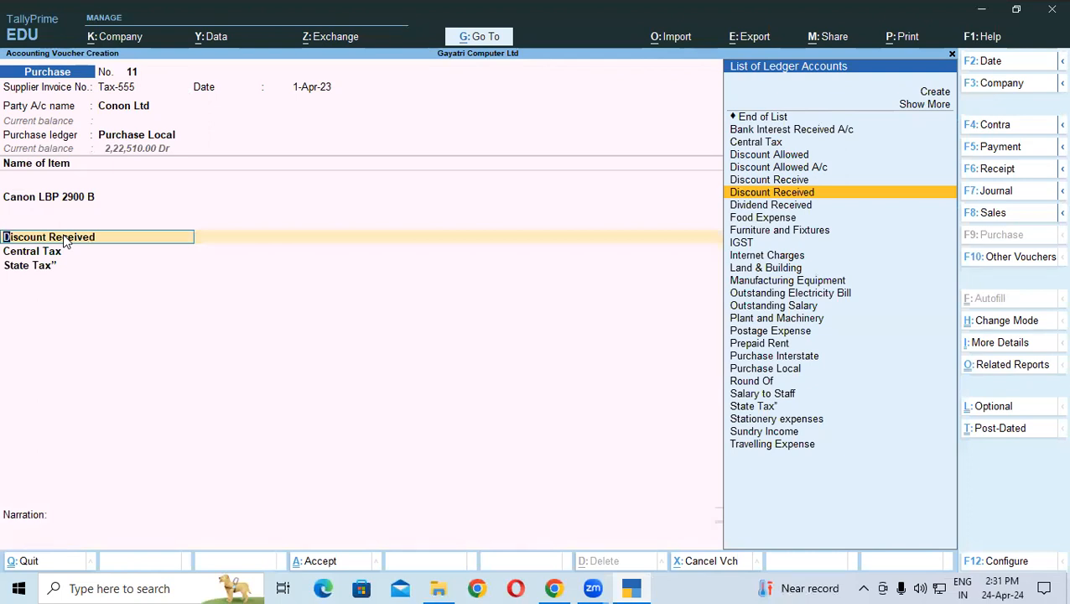
key(ctrl+Return)
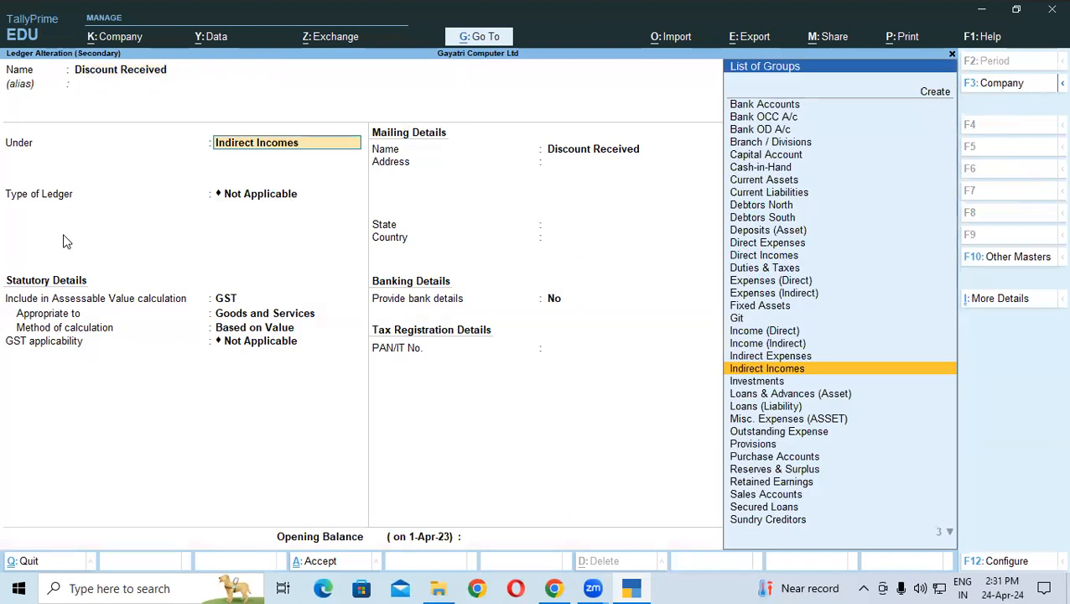
key(Return)
key(Up)
key(Return)
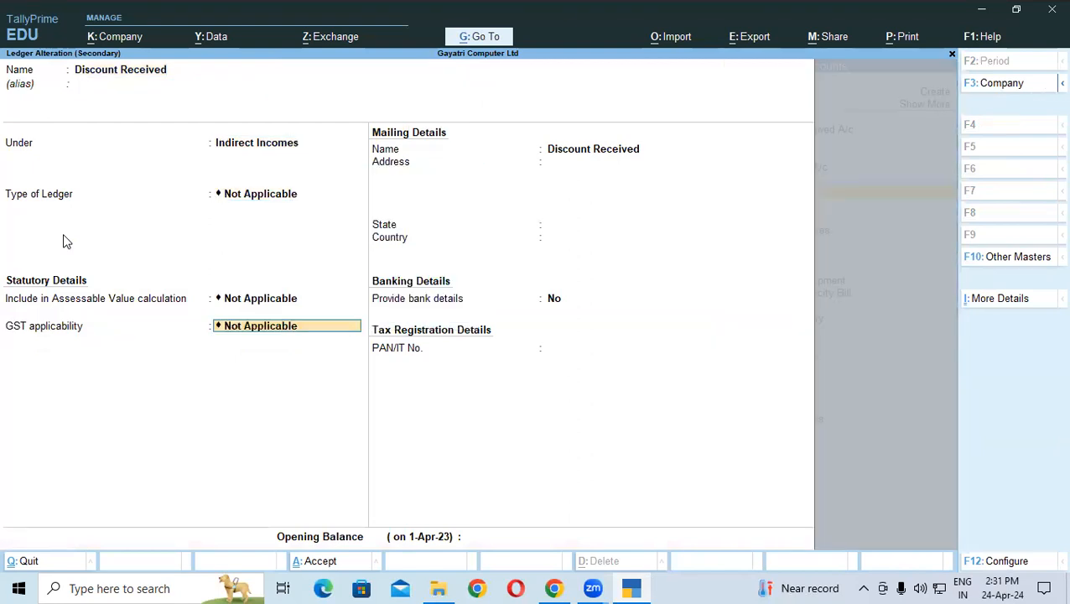
key(Up)
key(Return)
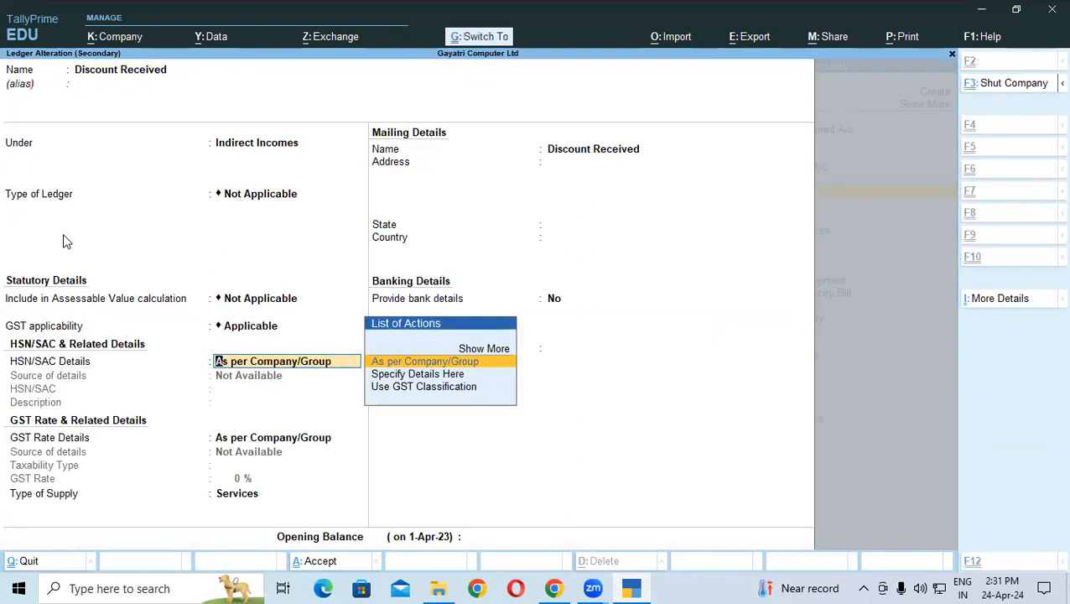
key(ctrl+a)
key(y)
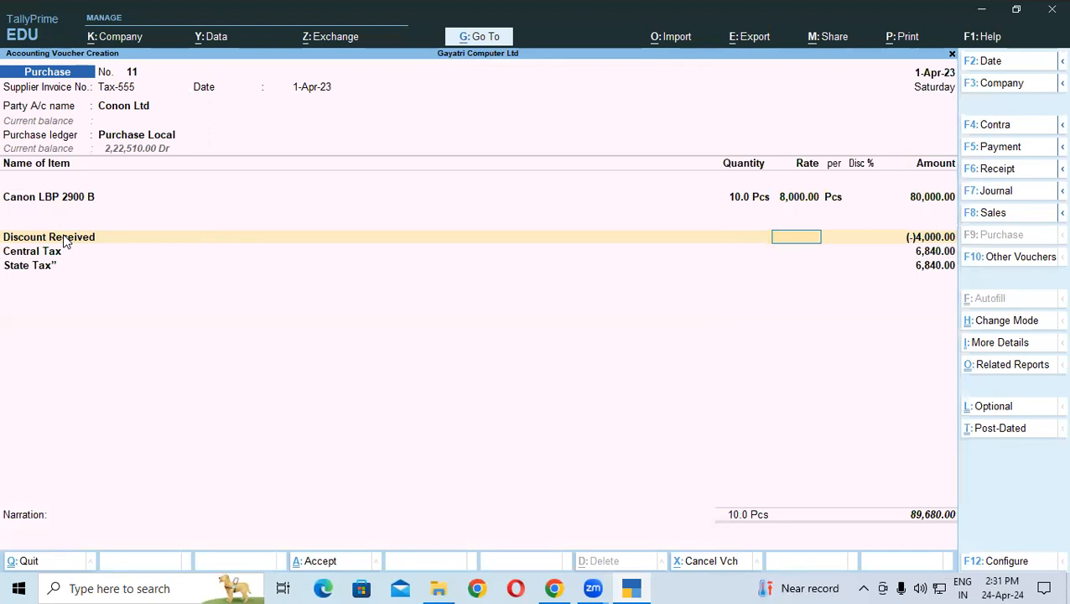
key(Escape)
Step: Discard the old voucher and re-enter invoice Tax-555 from Conon Ltd with the Purchase Local ledger
key(y)
key(Return)
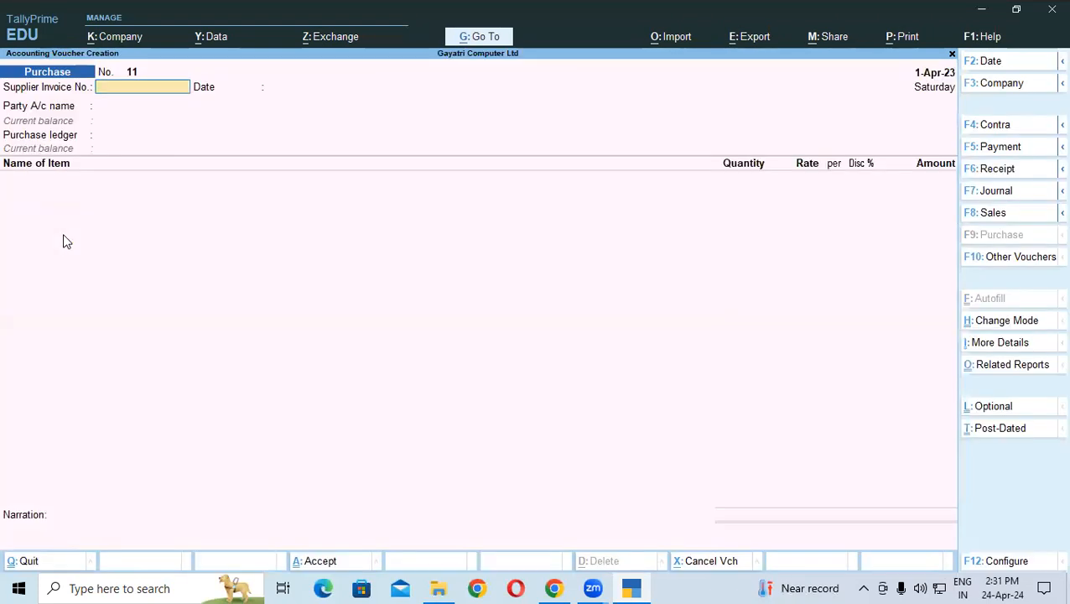
text(Tax-555)
key(Return)
key(Return)
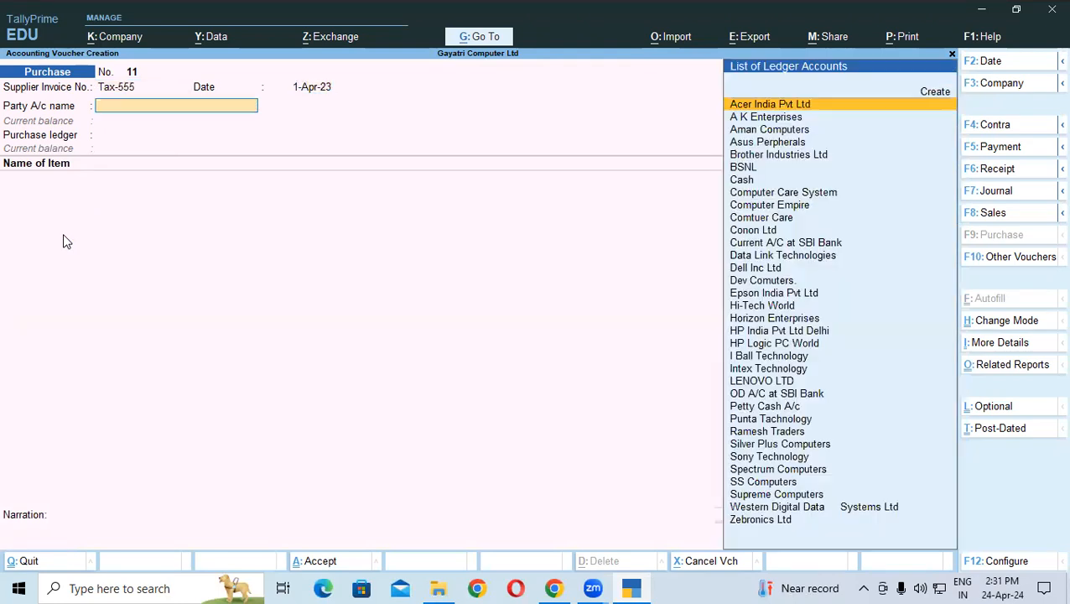
text(c)
key(Down)
key(Down)
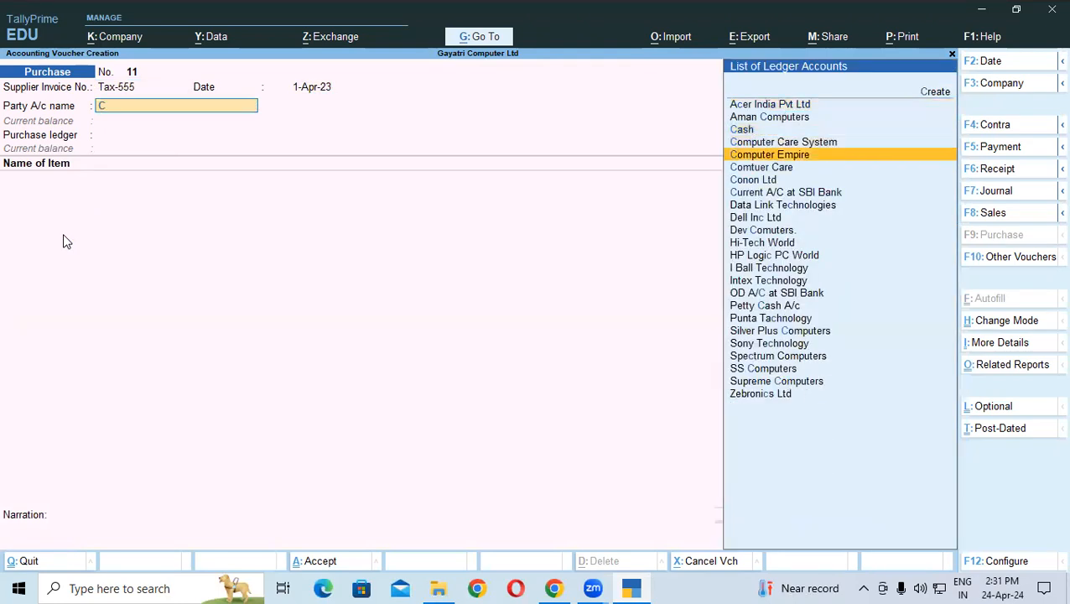
key(Down)
key(Down)
key(Return)
key(Return)
key(Return)
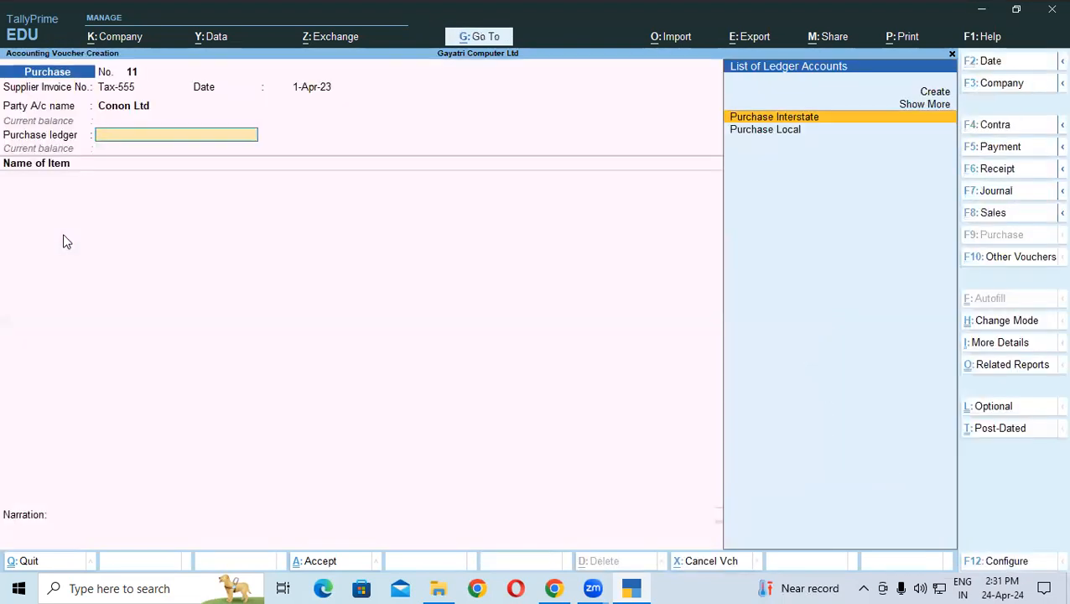
key(Down)
key(Return)
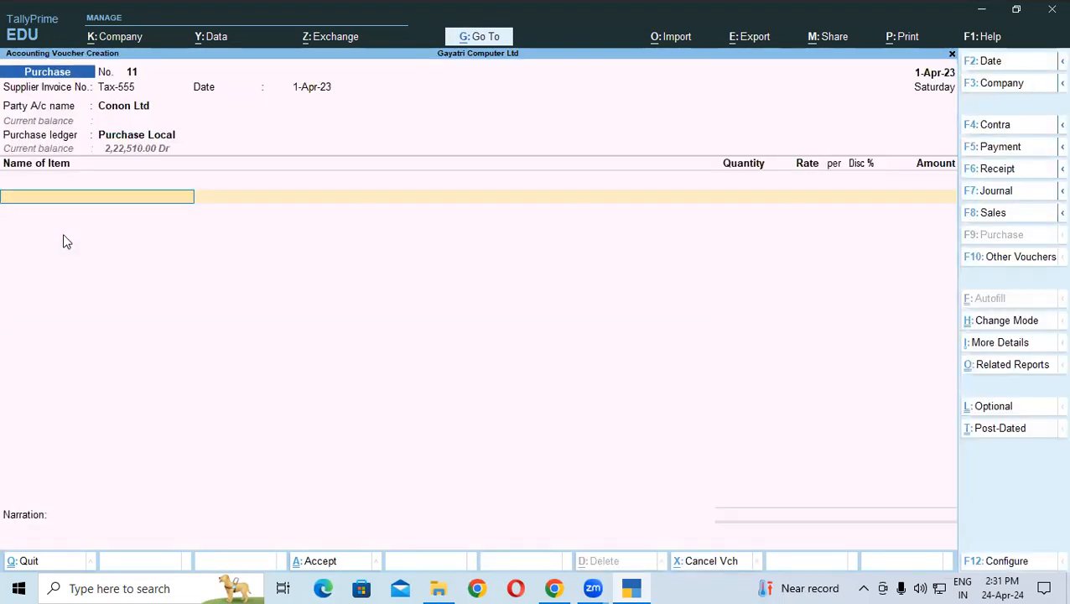
Step: Add Canon LBP 2900 B, 10 Pcs at 8,000, allocated to Warehouse
text(C)
key(Down)
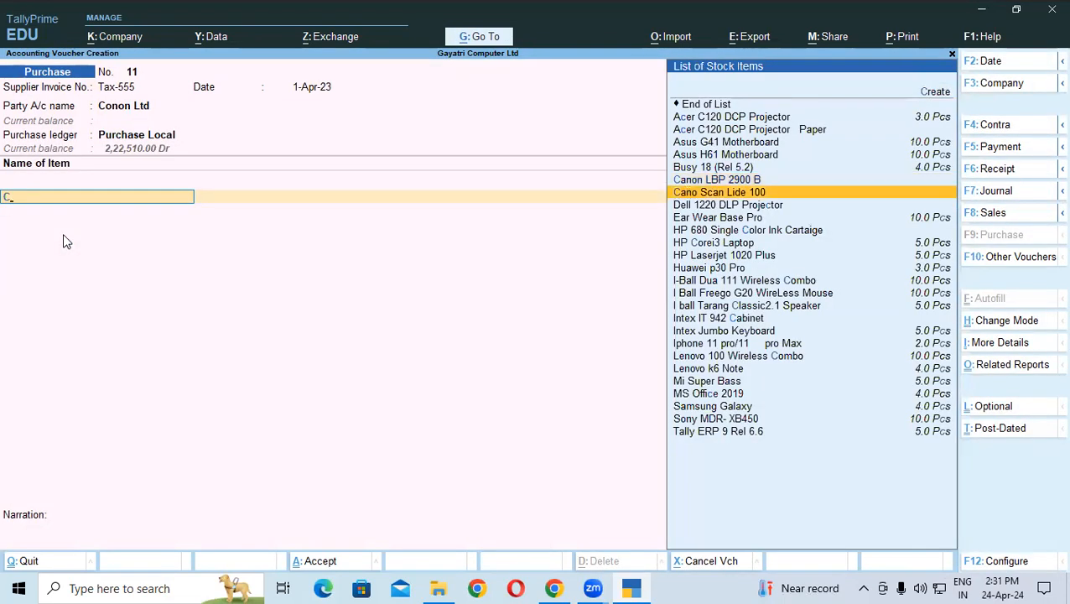
key(Up)
key(Return)
key(Down)
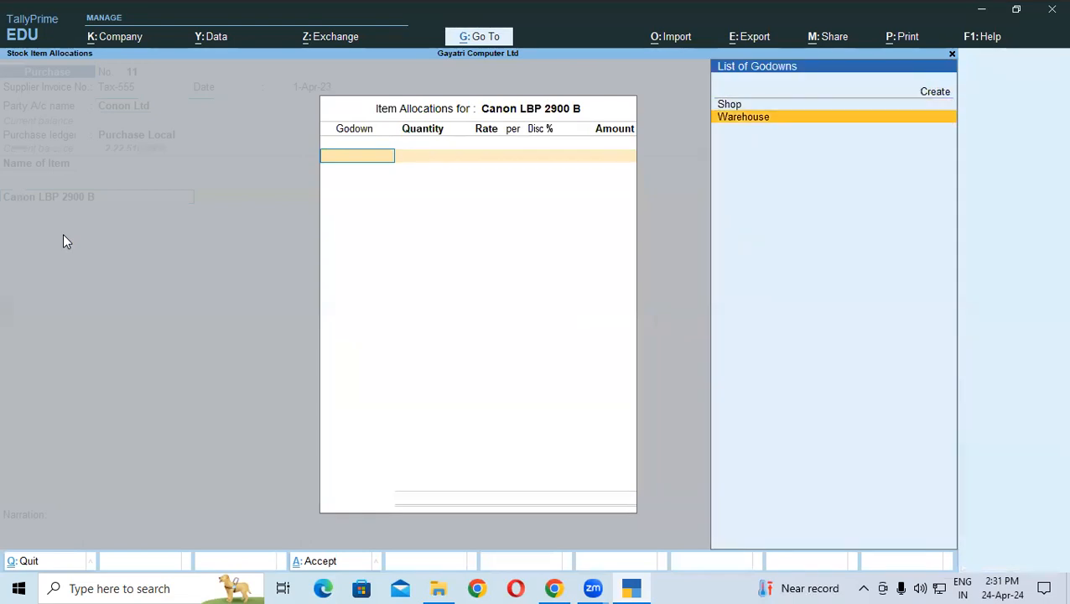
key(Return)
text(10)
key(Return)
text(8000)
key(Return)
key(Return)
key(Return)
key(Return)
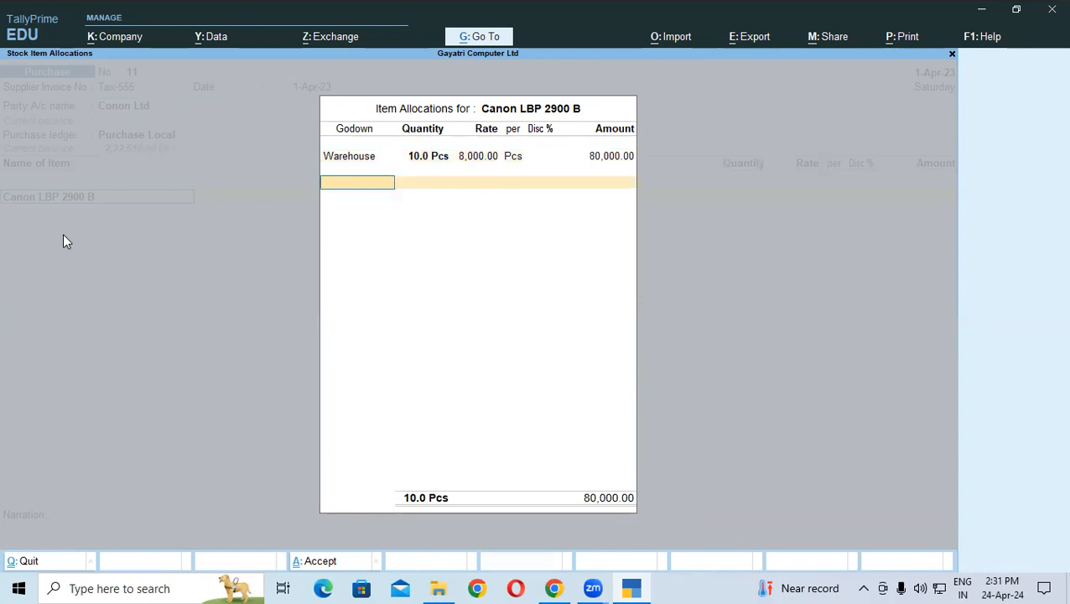
key(Return)
key(Return)
Step: Add a Discount Received line with a 4,000 discount
text(D)
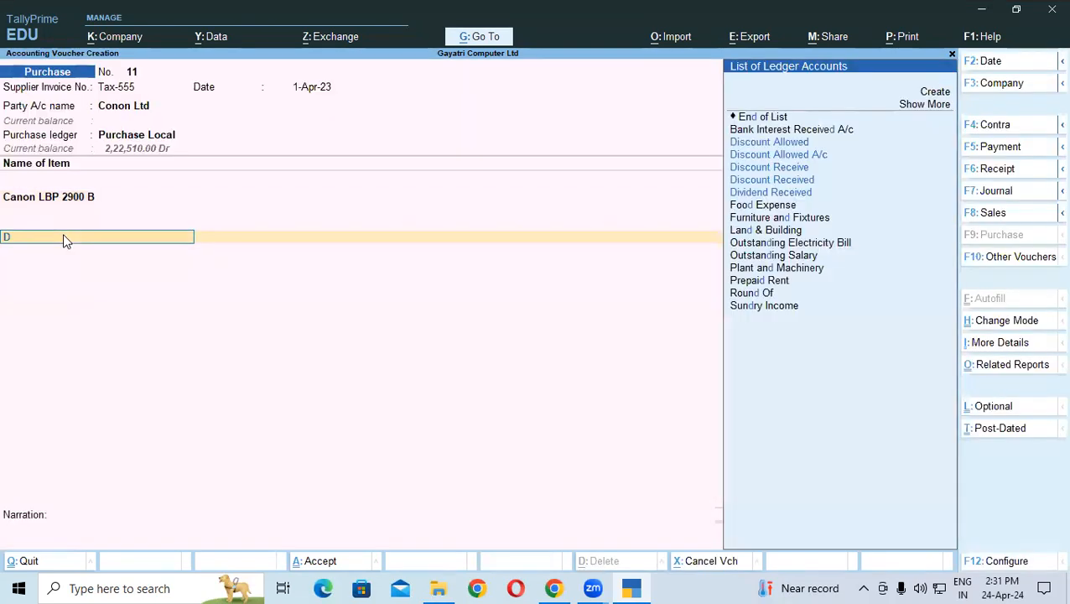
key(Down)
key(Down)
key(Down)
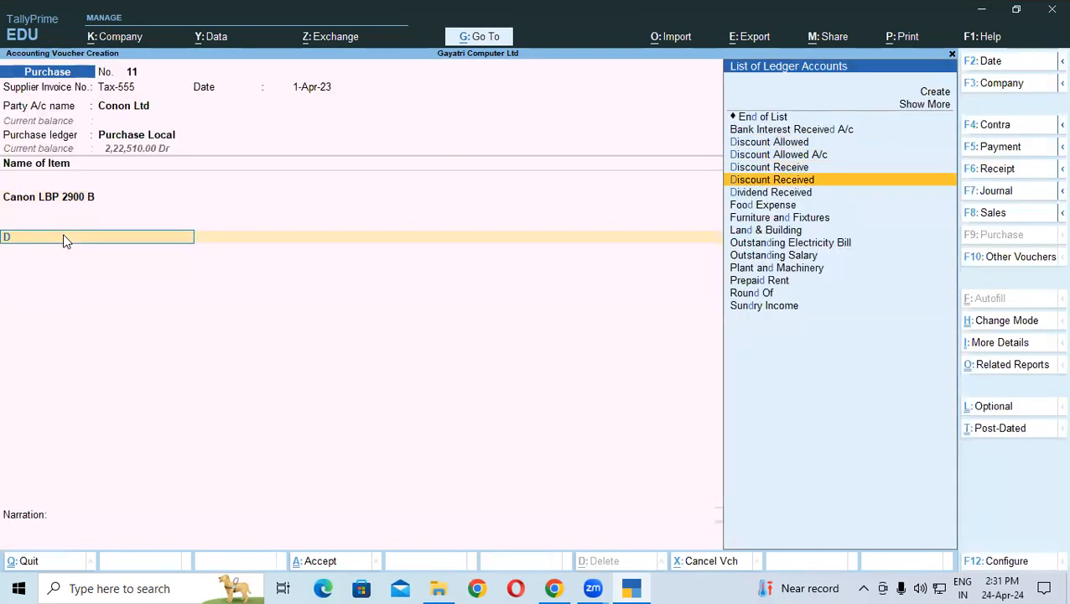
key(Return)
text(4000)
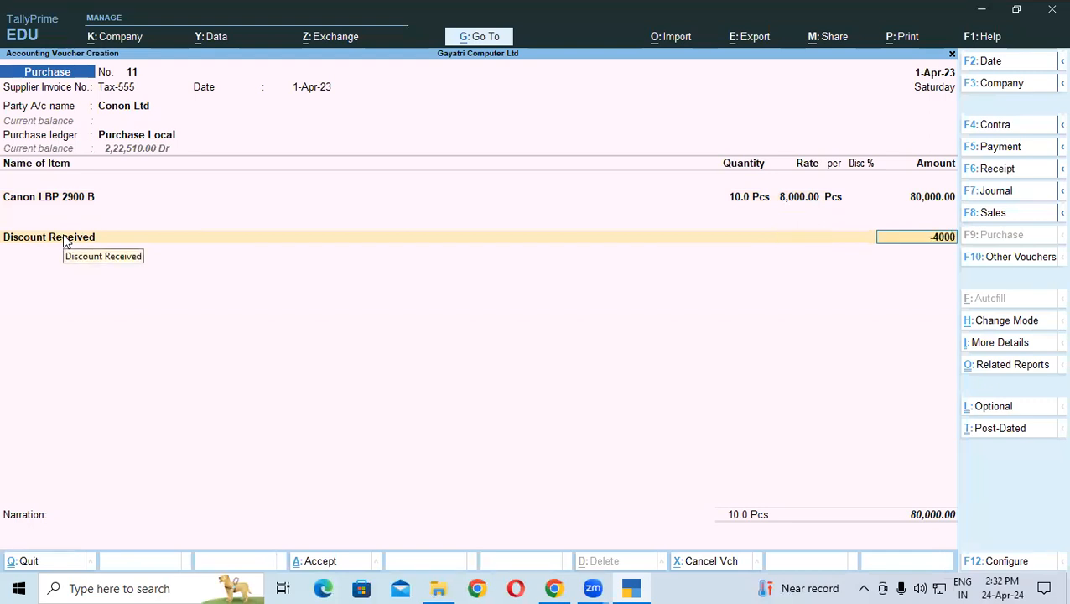
key(Return)
Step: Add Central Tax at 7,200.00 on the next line and bring up the calculator
text(X)
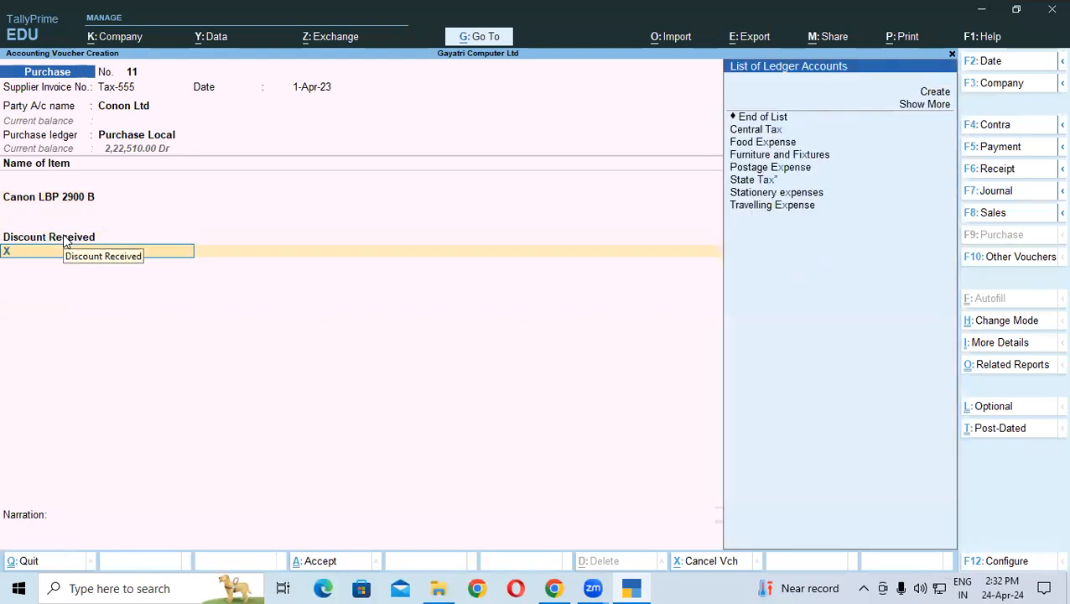
key(BackSpace)
key(Down)
key(Down)
key(Down)
key(Down)
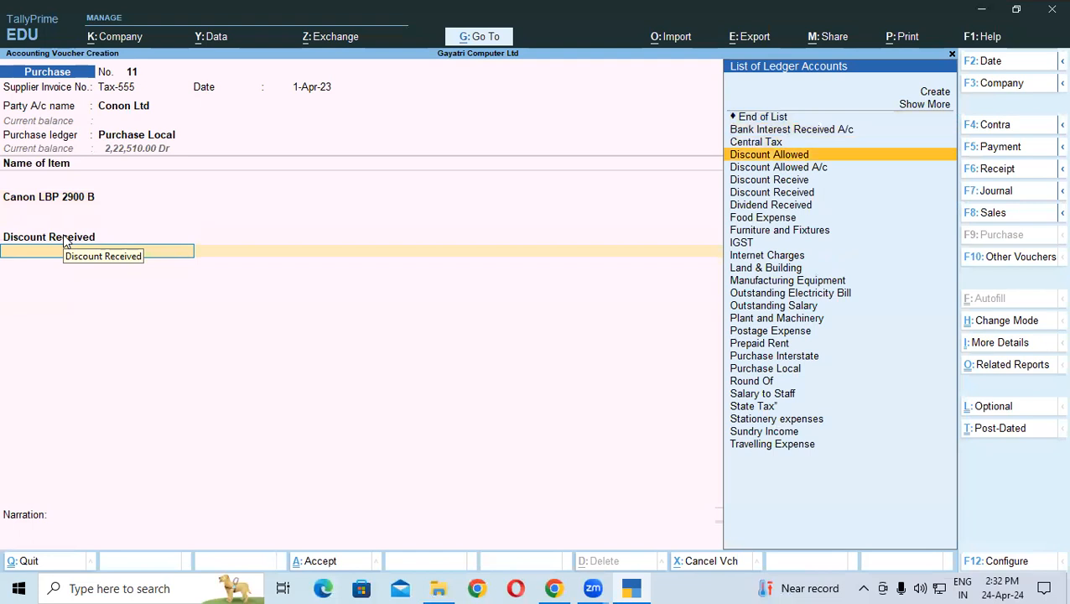
key(Up)
key(Up)
key(Return)
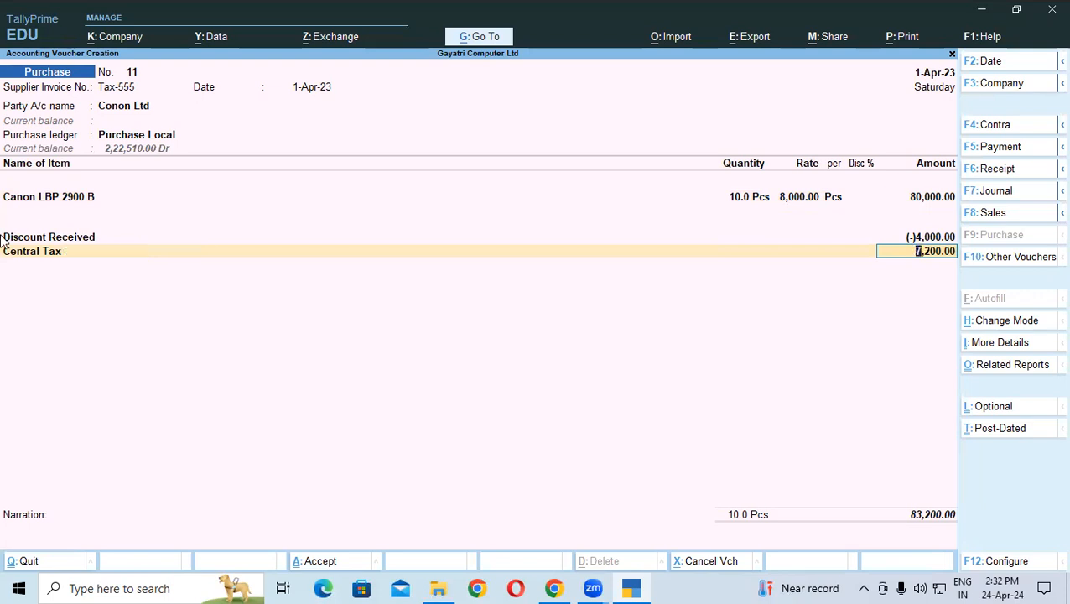
key(ctrl)
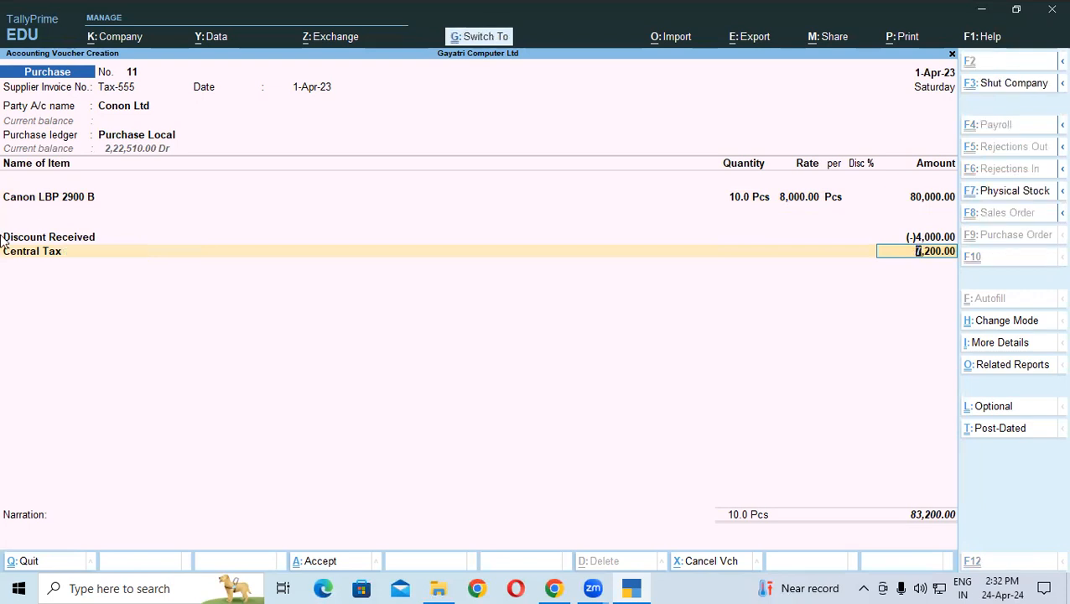
key(ctrl+n)
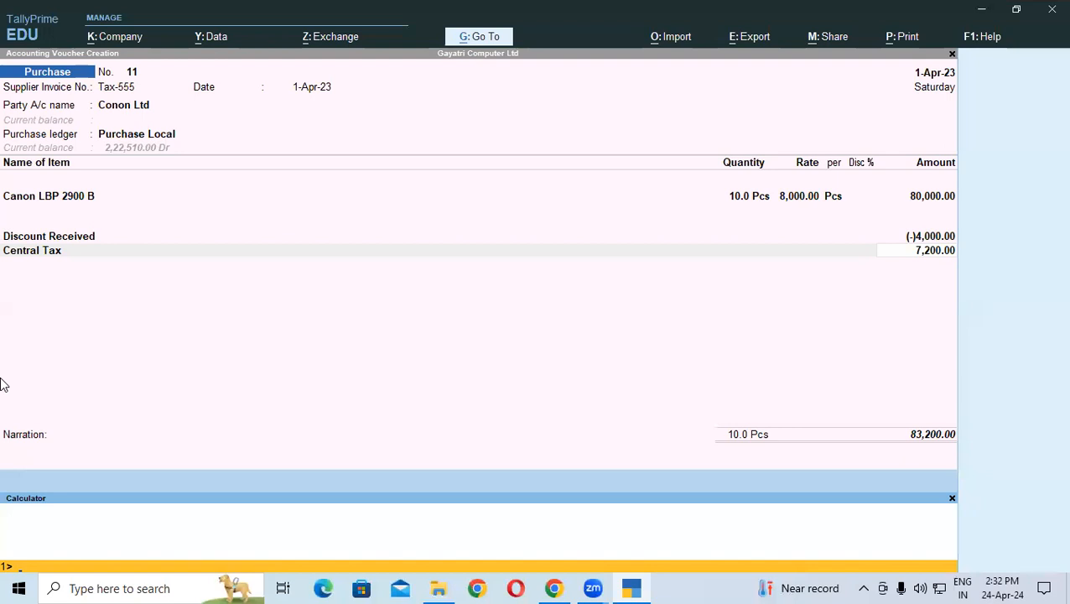
Step: Compute 80000*9% = 7,200 and 76000*9% = 6,840, then return to the Discount Received row
text(80000*9%)
key(Return)
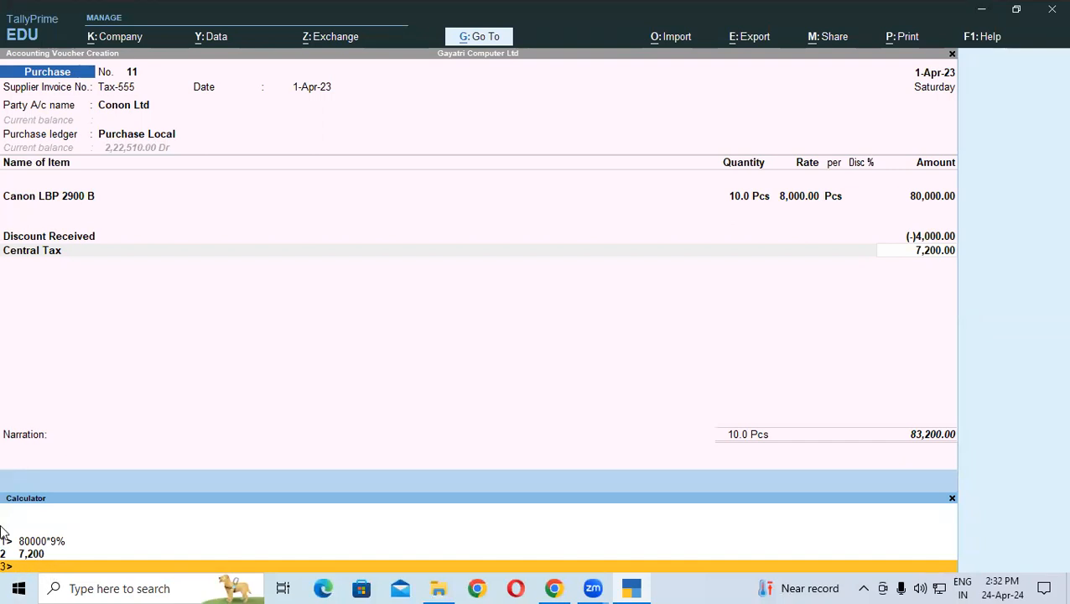
text(76000*9%)
key(Return)
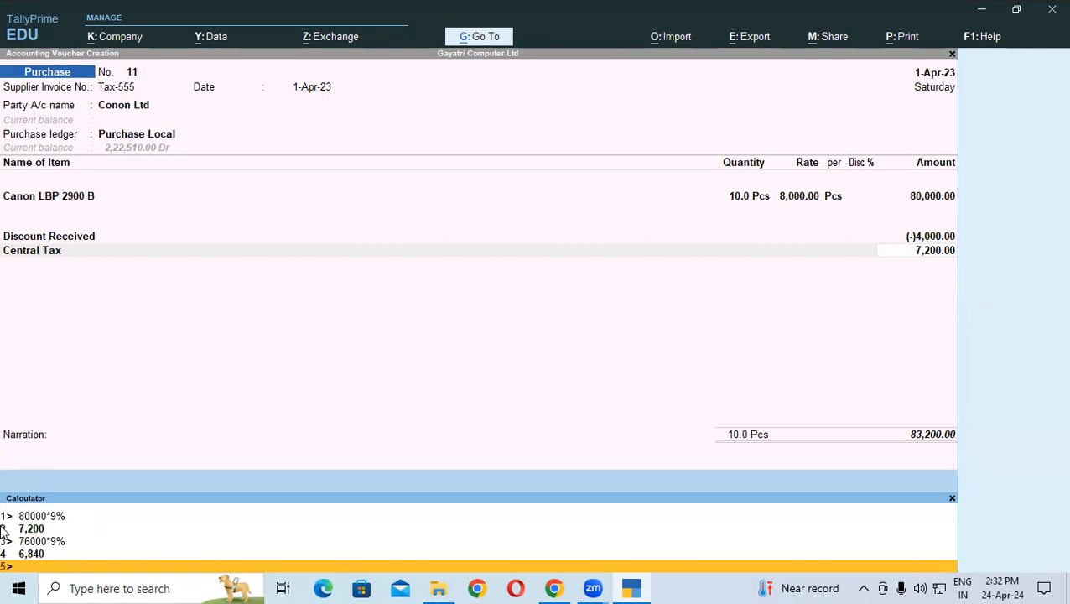
click(58, 227)
click(44, 240)
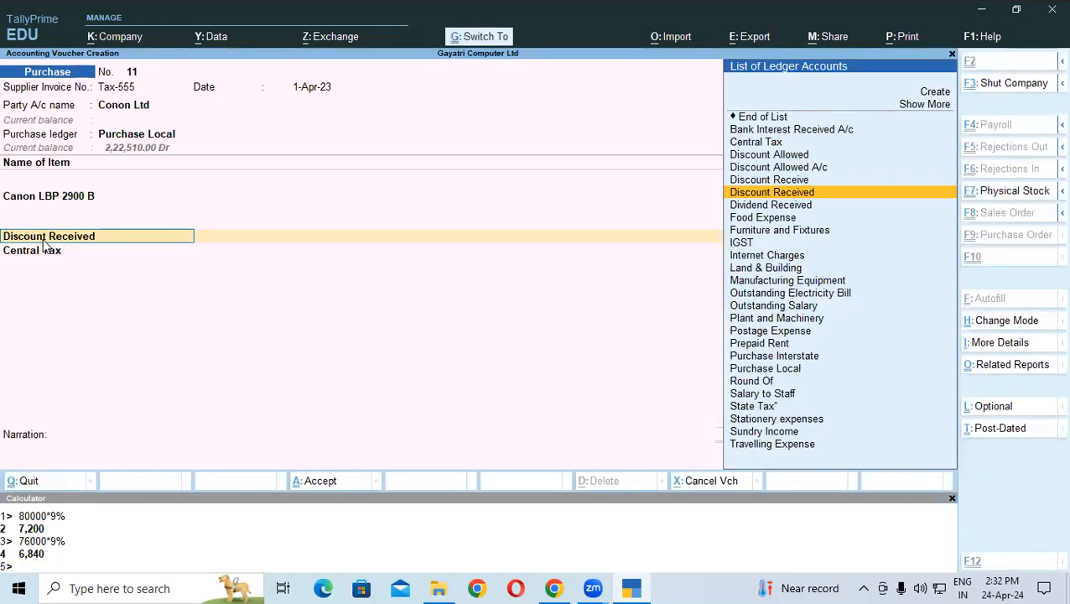
Step: Make Discount Received count toward GST assessable value, appropriated to Goods and Services, and save the ledger
key(ctrl+Return)
key(Return)
key(Return)
key(Return)
key(Return)
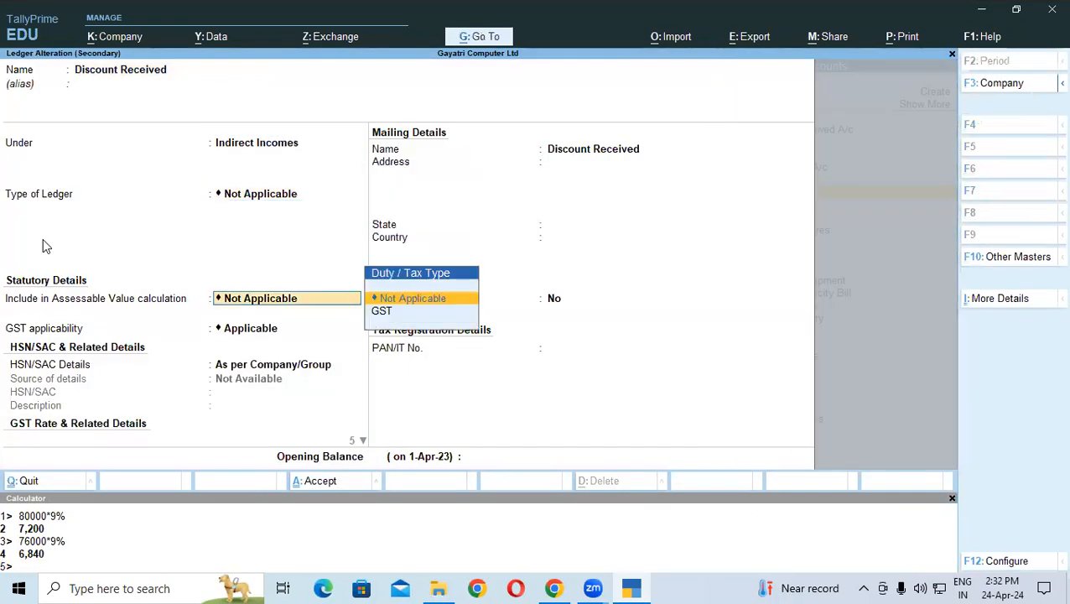
key(Down)
key(Return)
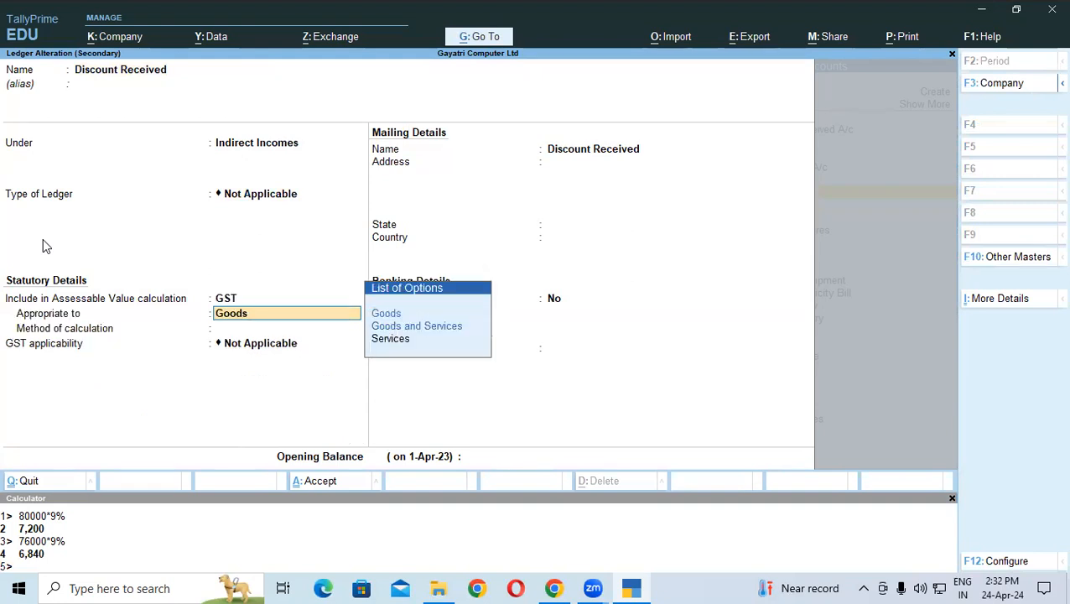
key(Down)
key(Return)
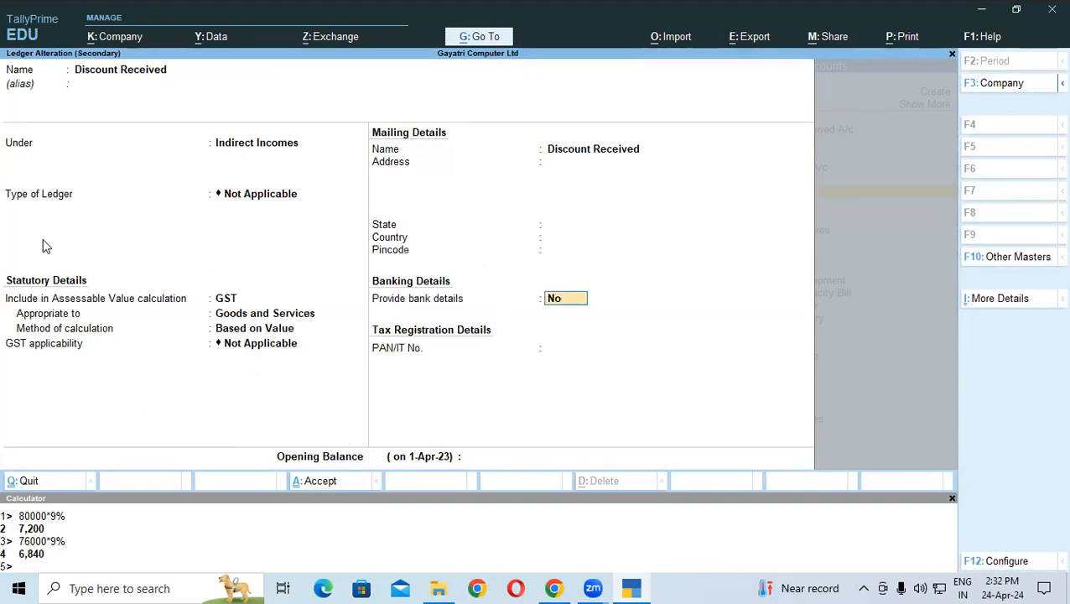
key(ctrl+a)
key(y)
key(Return)
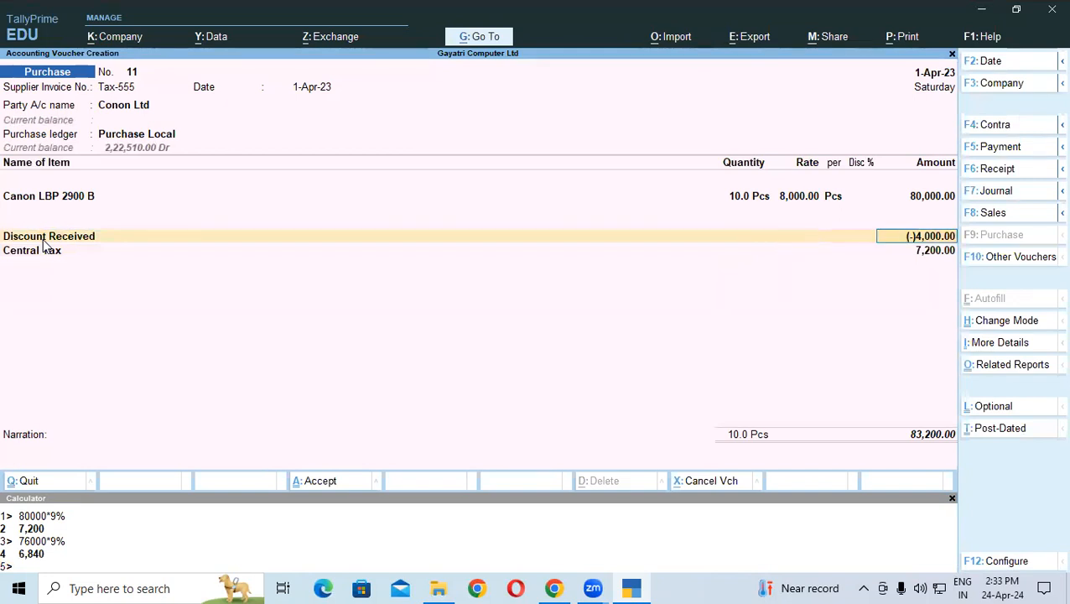
Step: Revisit the Central Tax line and clear its 7,200.00 amount
key(Return)
key(Down)
key(Return)
key(BackSpace)
key(Down)
key(Up)
key(Up)
key(Return)
key(BackSpace)
Step: Discard the voucher and start fresh Purchase voucher No. 11 with invoice Tax-555
key(Escape)
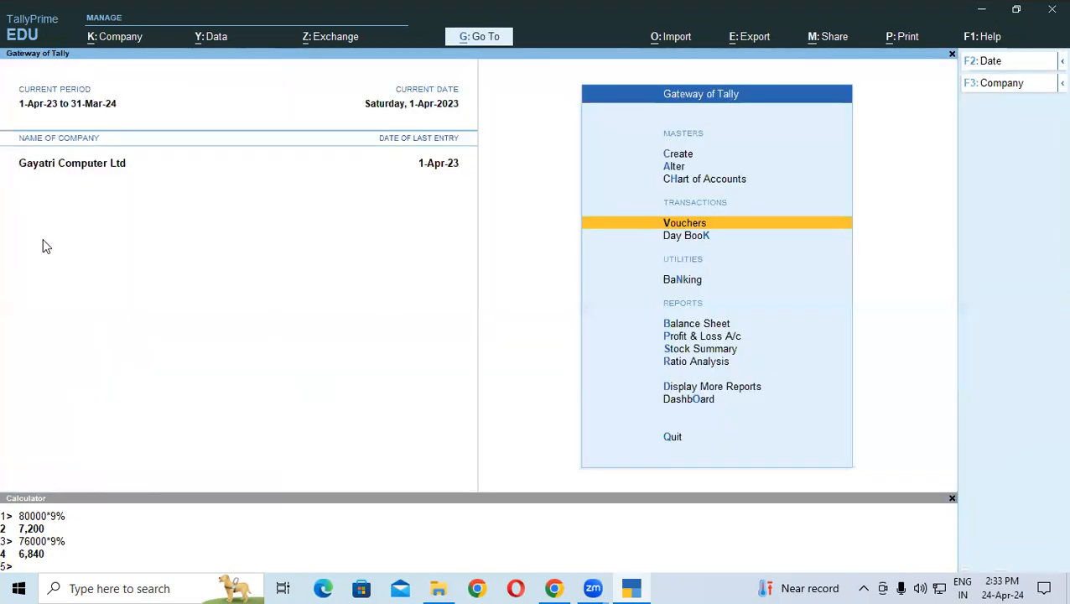
key(Return)
text(Tax-555)
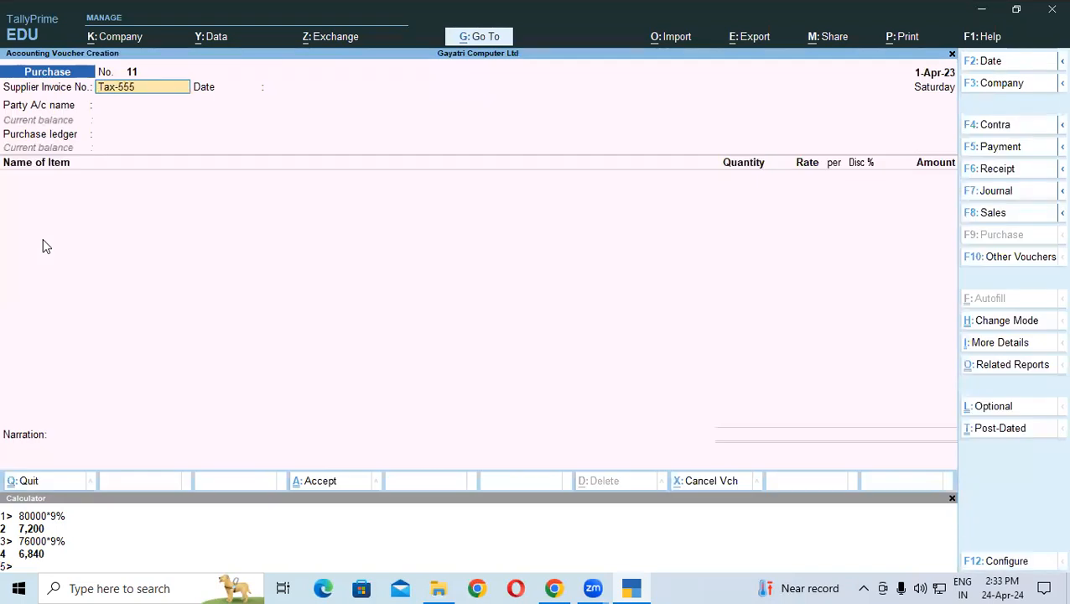
Step: Set Conon Ltd as the supplier and Purchase Local as the purchase ledger
key(Return)
key(Return)
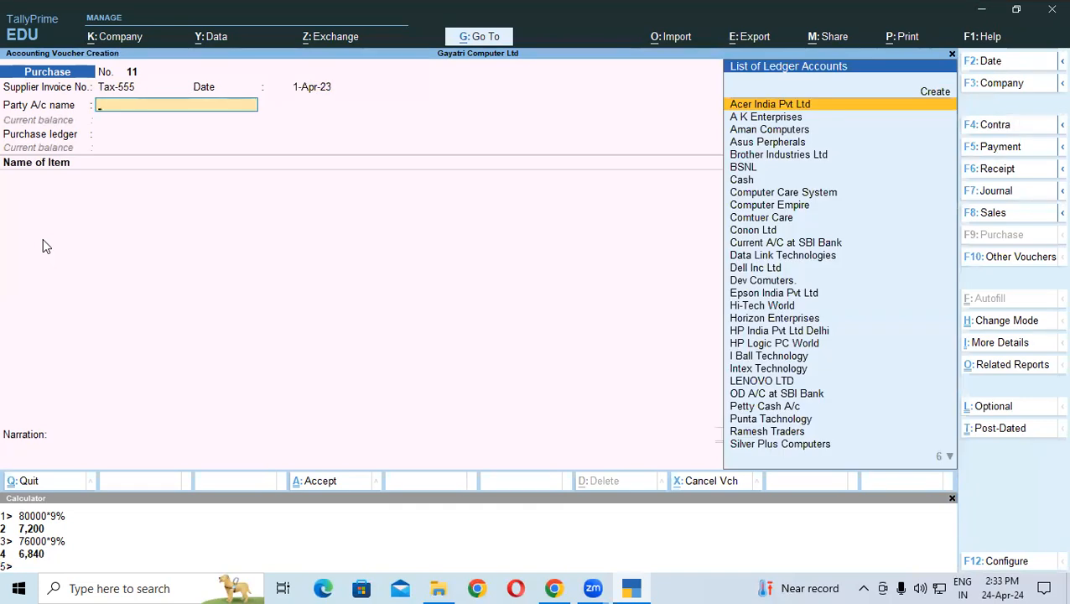
text(C)
key(Down)
key(Down)
key(Down)
key(Down)
key(Down)
key(Down)
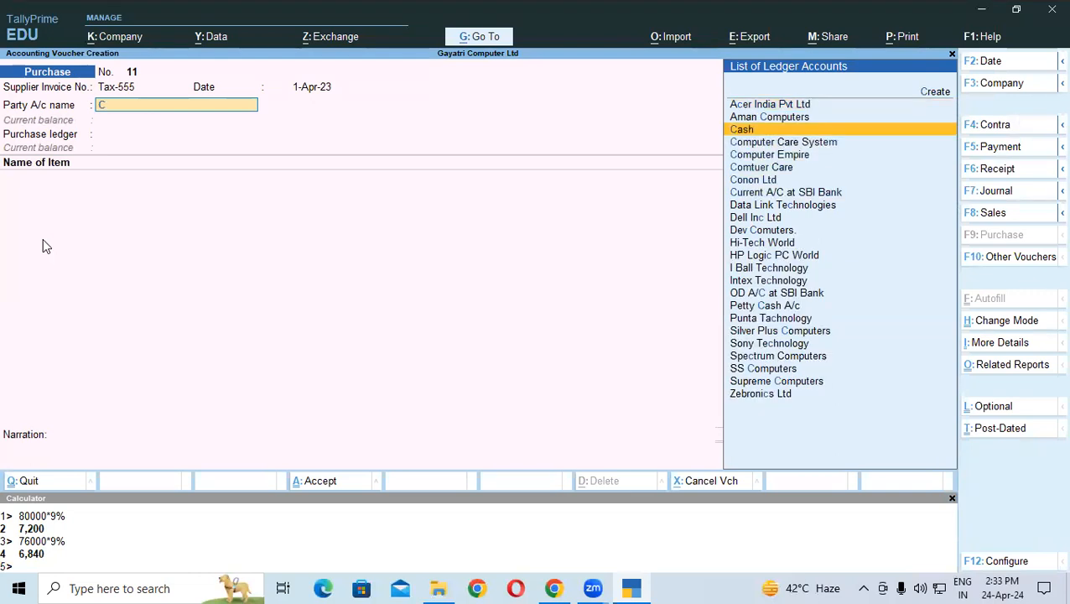
key(Return)
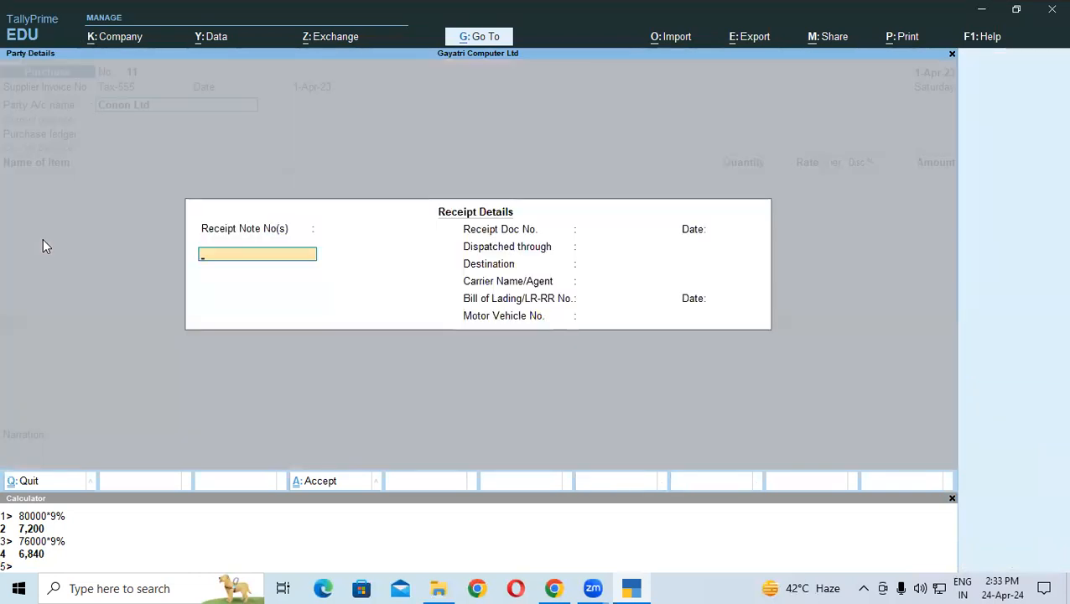
key(ctrl+a)
key(ctrl+a)
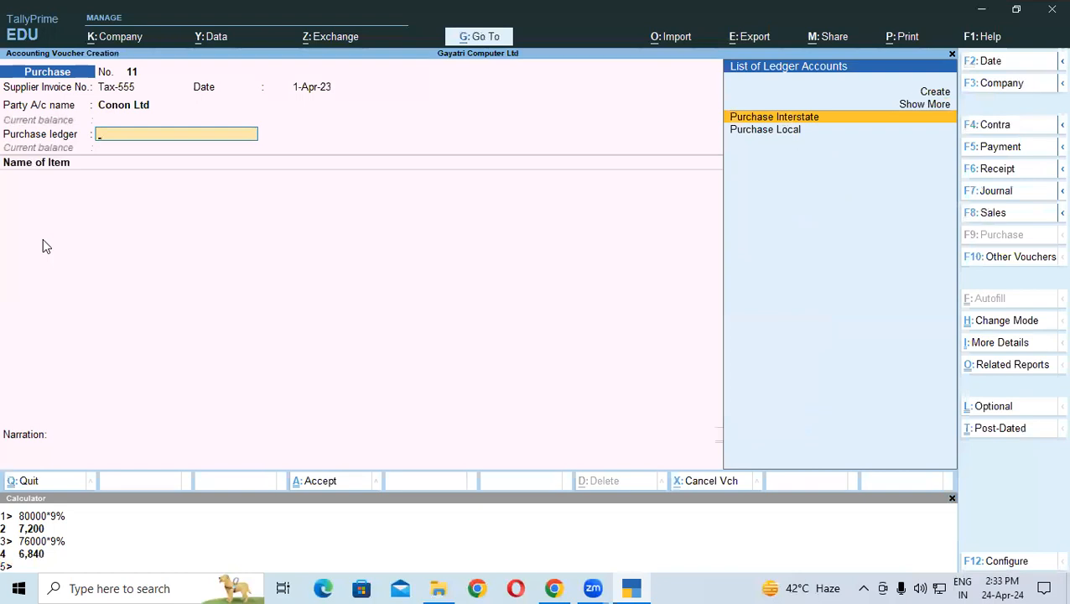
key(Down)
key(Return)
Step: Add 10 Pcs of Canon LBP 2900 B in Warehouse at 8,000.00 each
text(X)
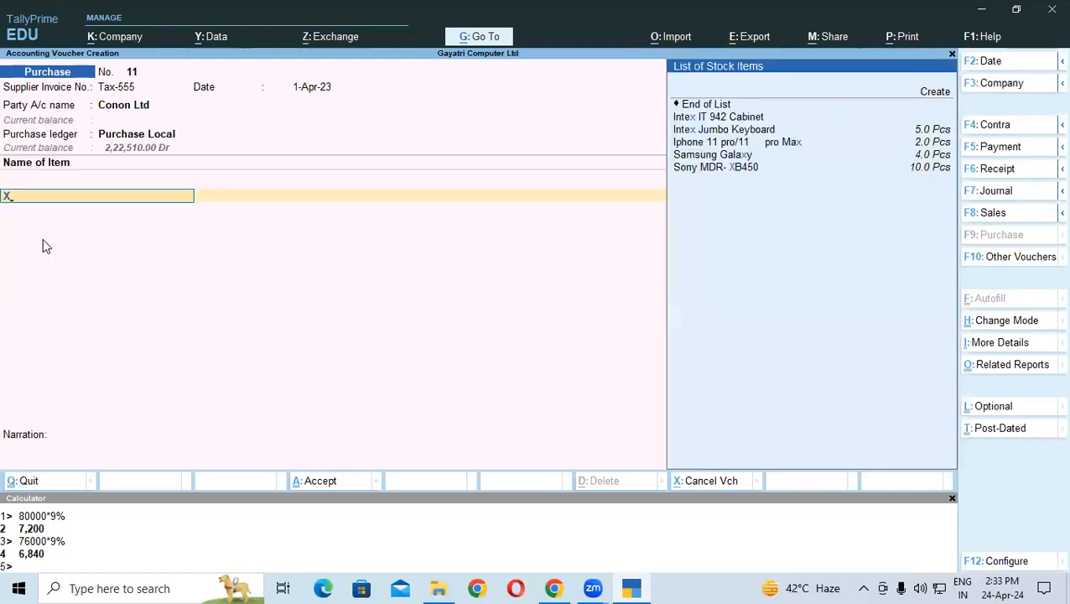
key(BackSpace)
text(C)
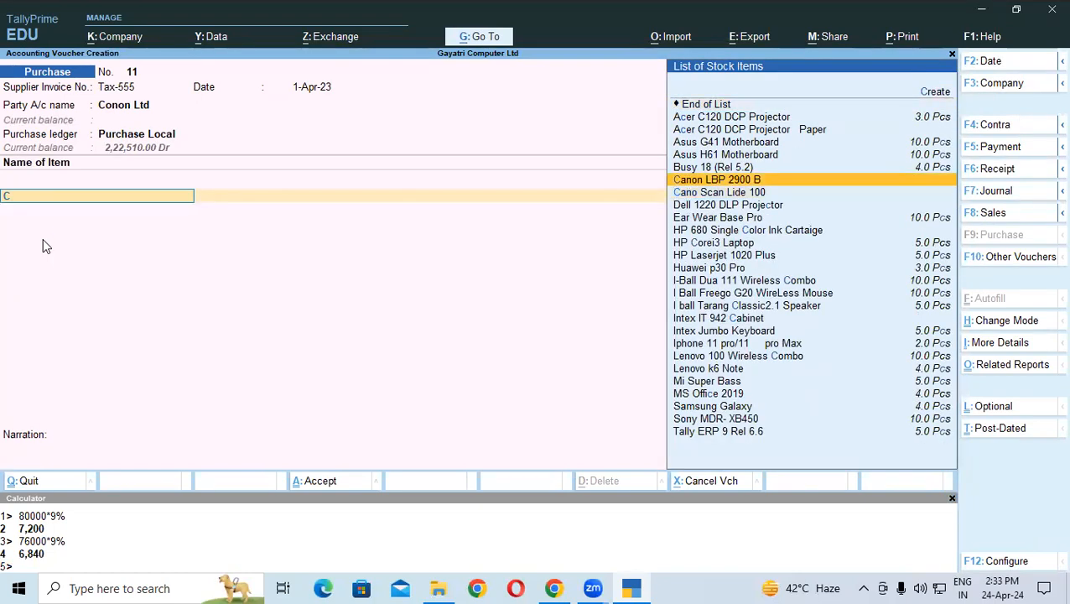
key(Return)
key(Down)
key(Down)
key(Return)
text(10)
key(Return)
text(8000)
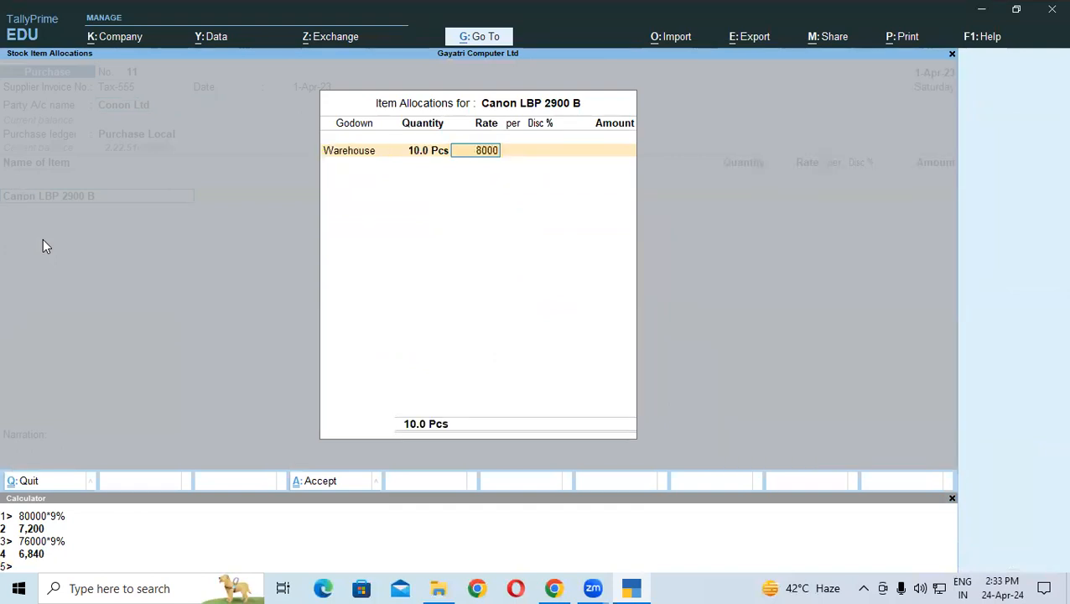
key(Return)
key(Return)
key(Return)
key(Return)
key(Return)
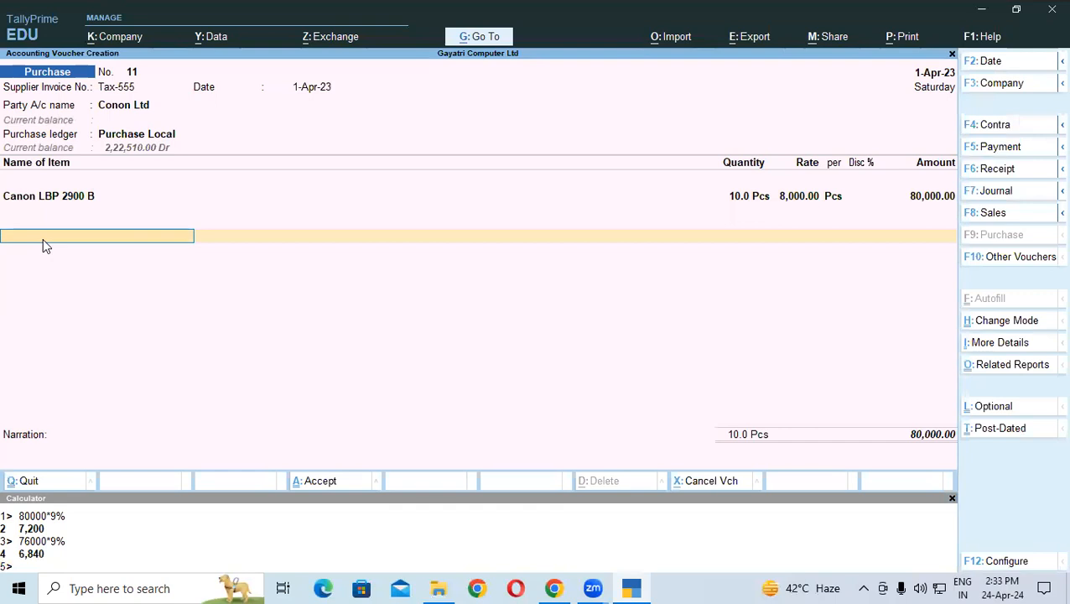
Step: Add Discount Received (-)4,000, plus Central Tax and State Tax at 6,840.00 each
text(D)
key(Down)
key(Down)
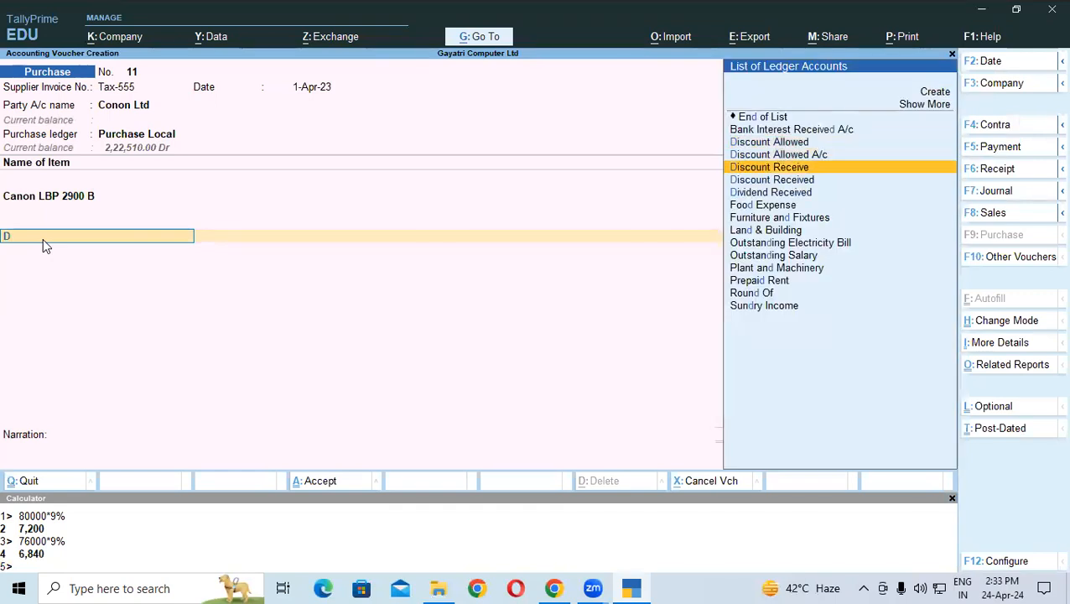
key(Down)
key(Return)
key(Return)
text(-)4,000)
key(Return)
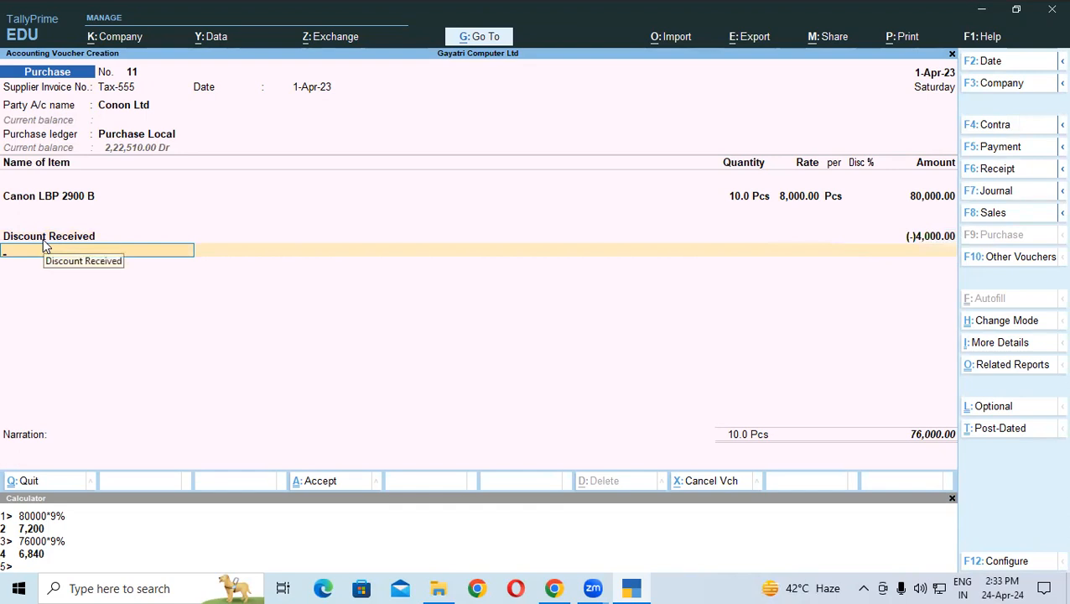
text(c)
key(Return)
key(Return)
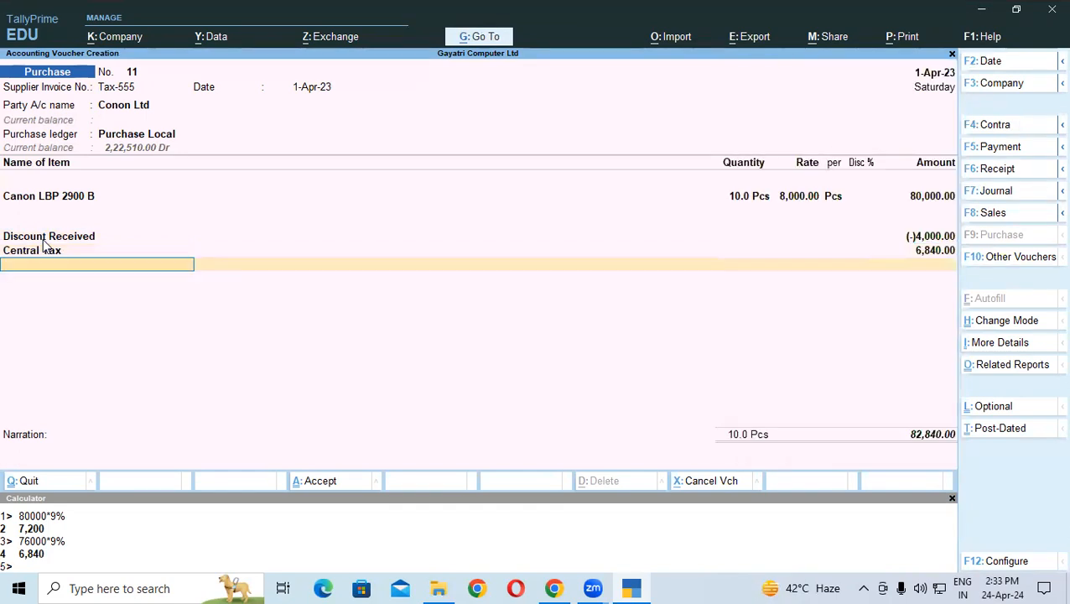
text(St)
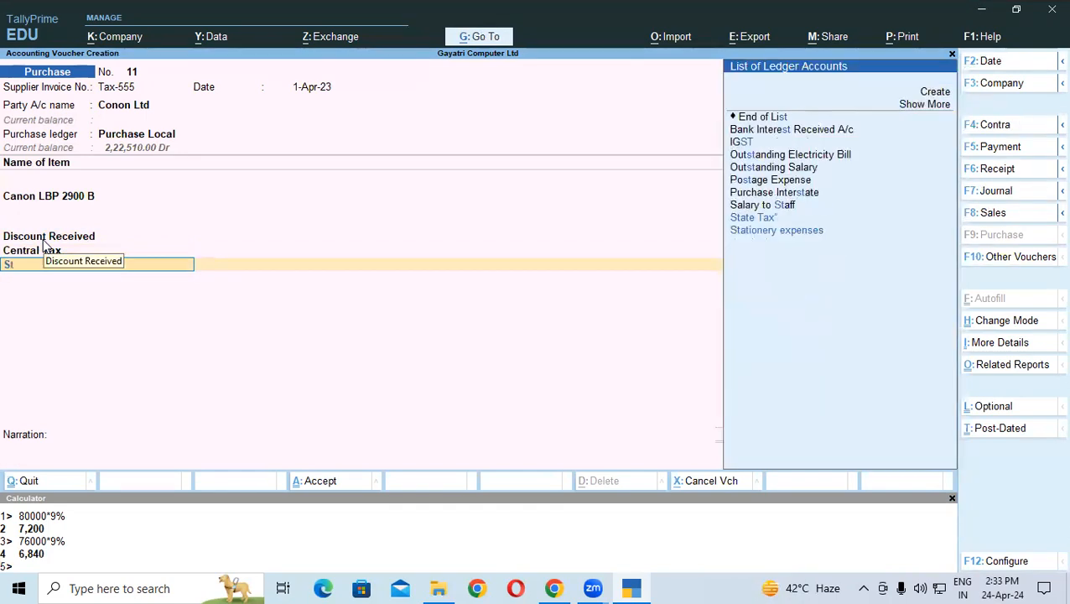
key(Return)
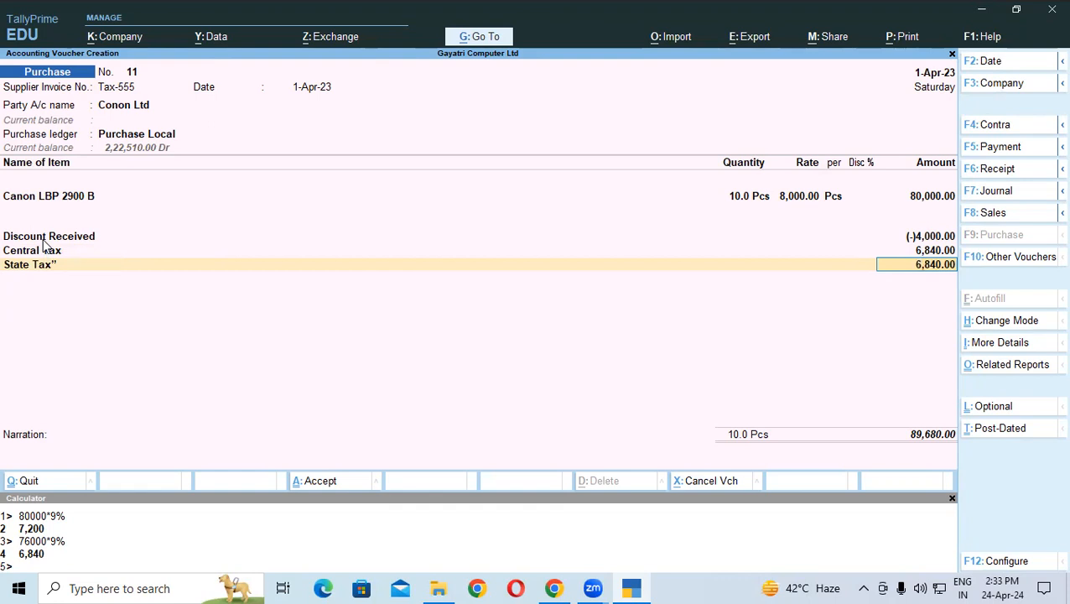
Step: Close the calculator, accept bill-wise reference Tax-555, and save voucher No. 11
click(45, 241)
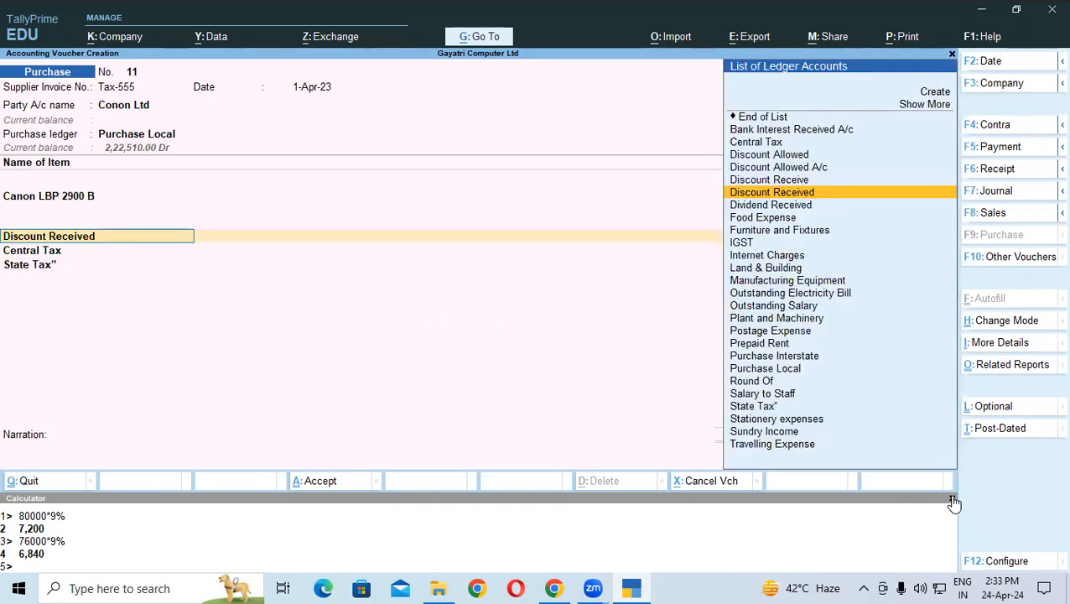
click(952, 501)
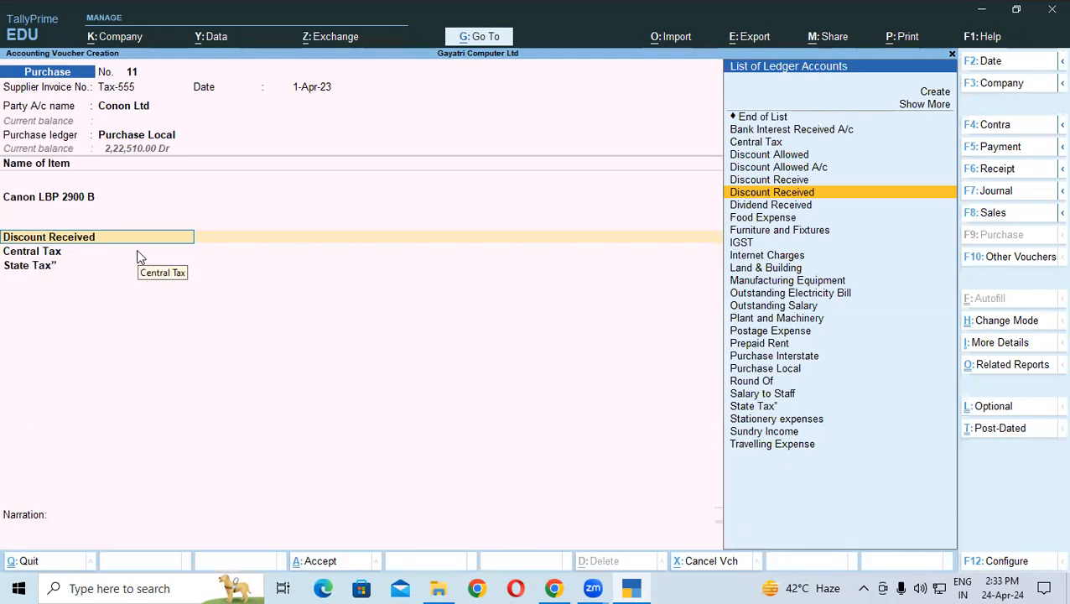
key(Return)
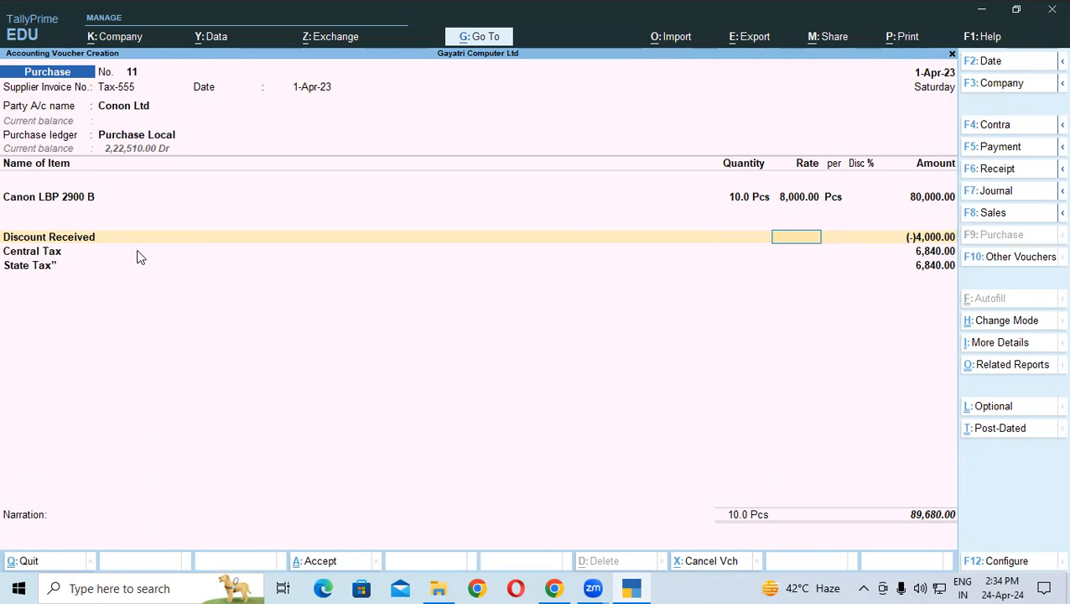
key(Return)
key(Return)
key(Return)
key(Return)
key(Return)
key(Return)
key(Return)
key(Return)
key(Return)
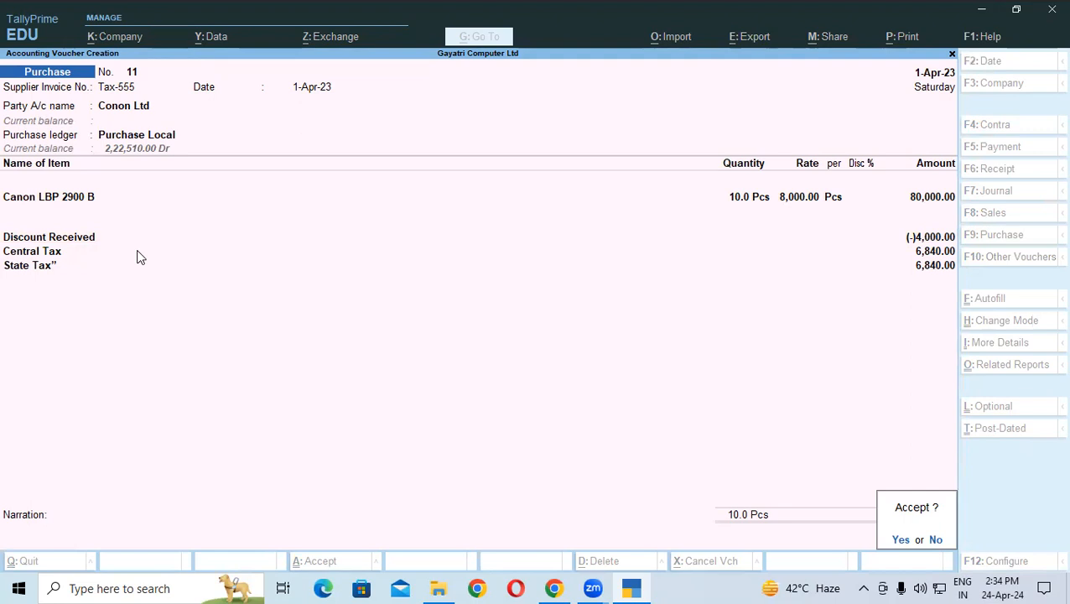
key(y)
key(alt+Tab)
Step: Scroll the tutorial PDF down to exercise 11 and its sample voucher
scroll(134, 285, down, 2)
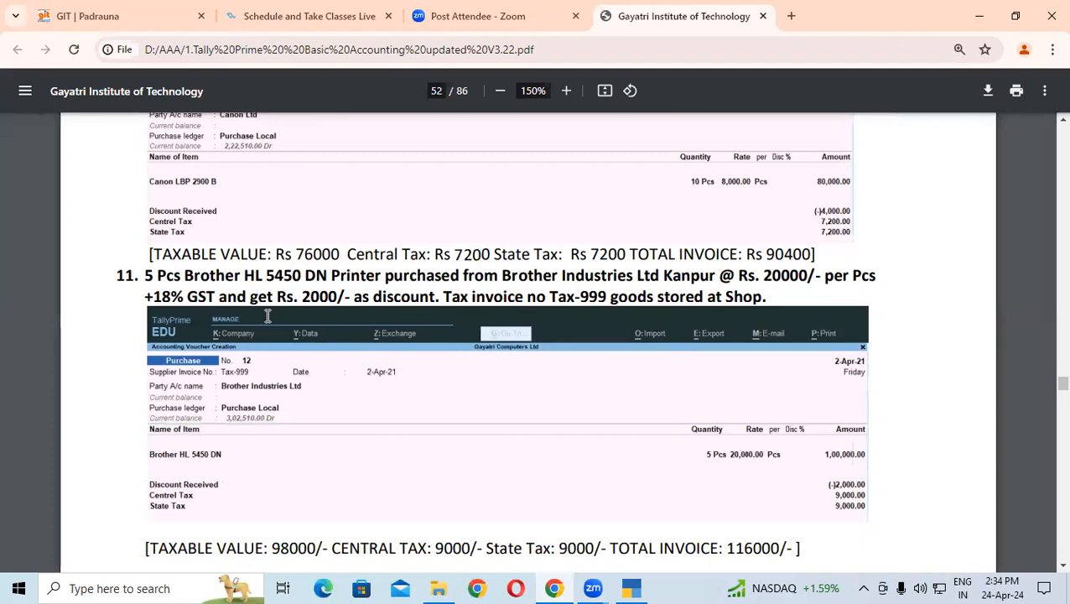
scroll(268, 316, down, 1)
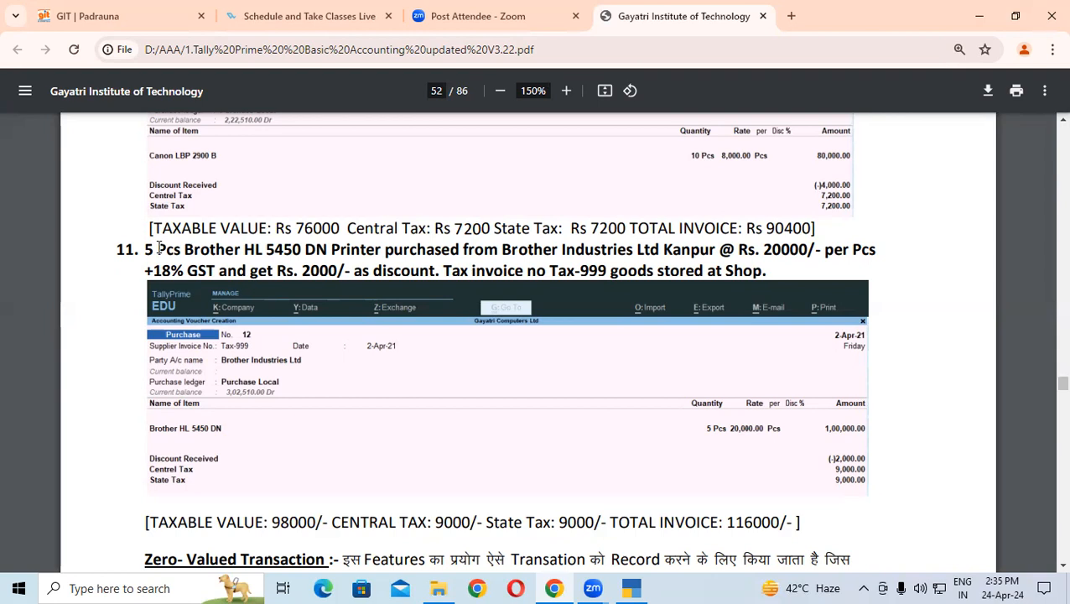
Step: Read exercise 11's details: Rs. 20000 rate, 18% GST, tax invoice number, goods stored at Shop
drag(755, 249, 804, 251)
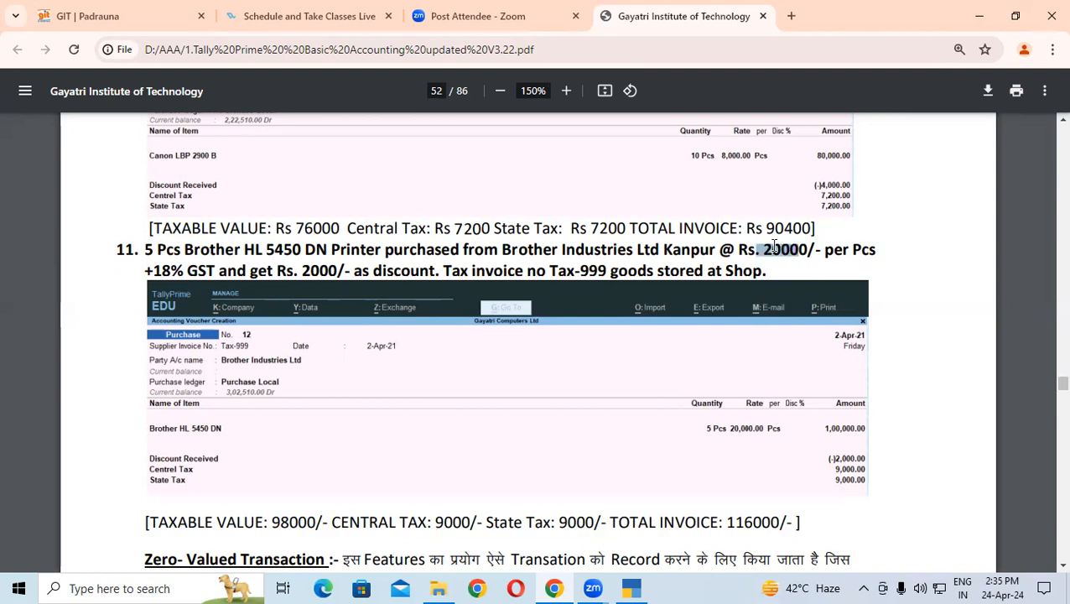
drag(146, 270, 195, 270)
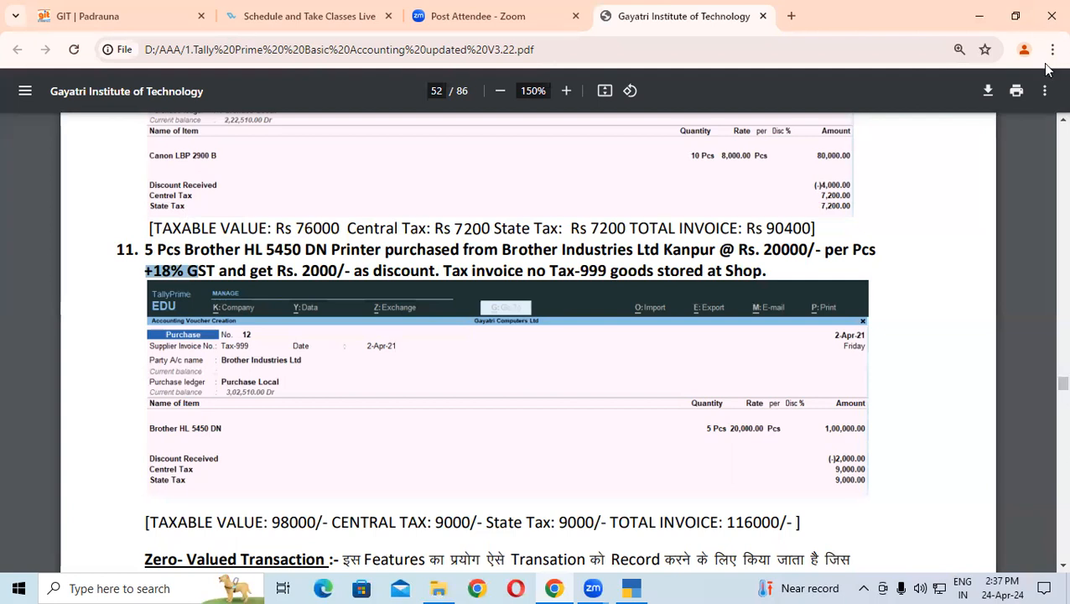
drag(772, 250, 875, 249)
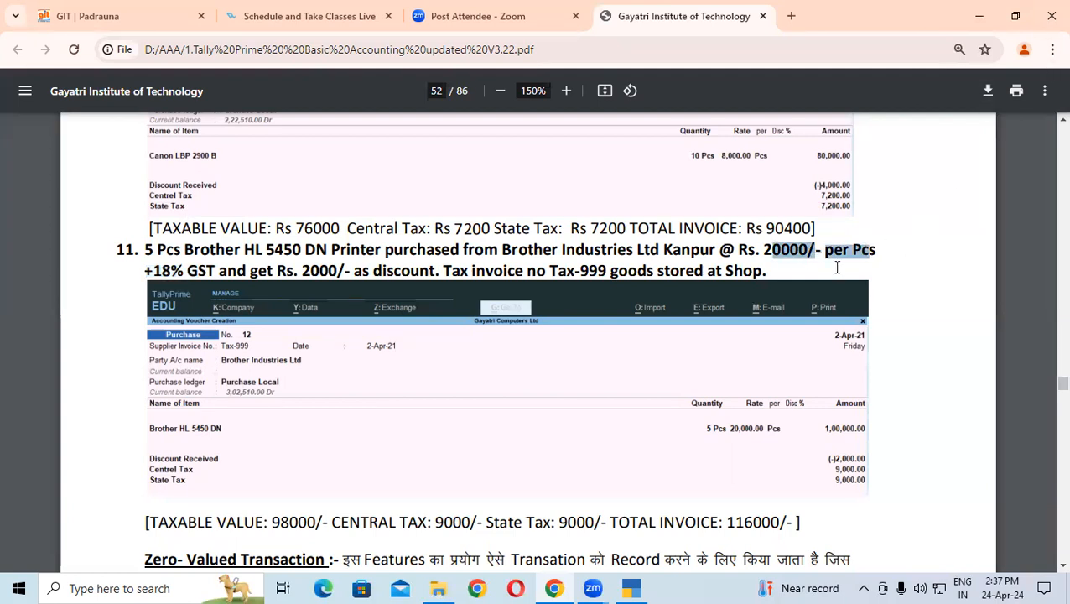
click(176, 269)
drag(152, 270, 211, 271)
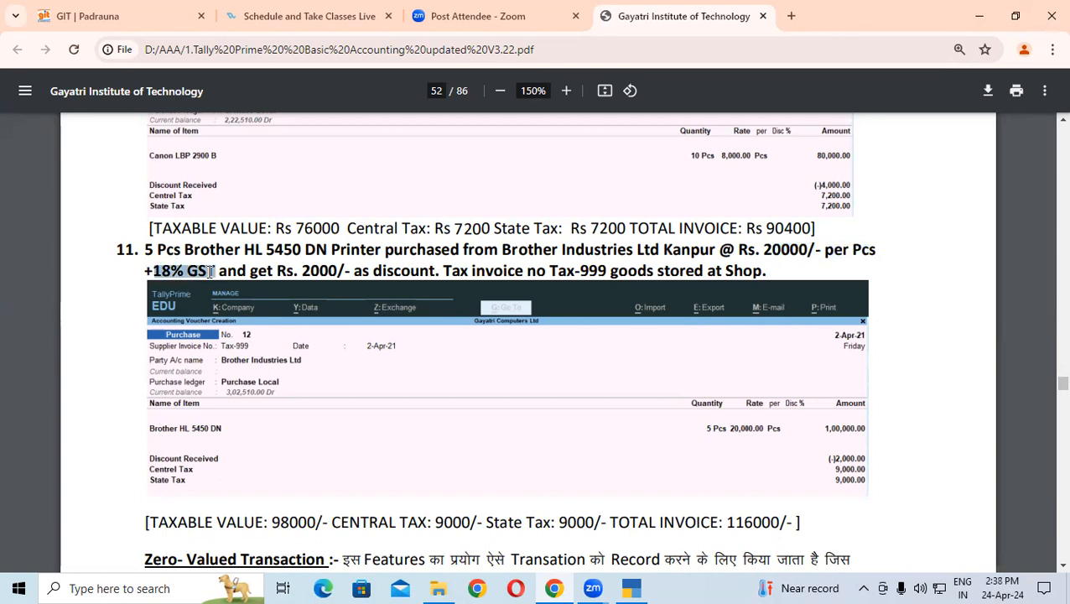
drag(757, 250, 810, 221)
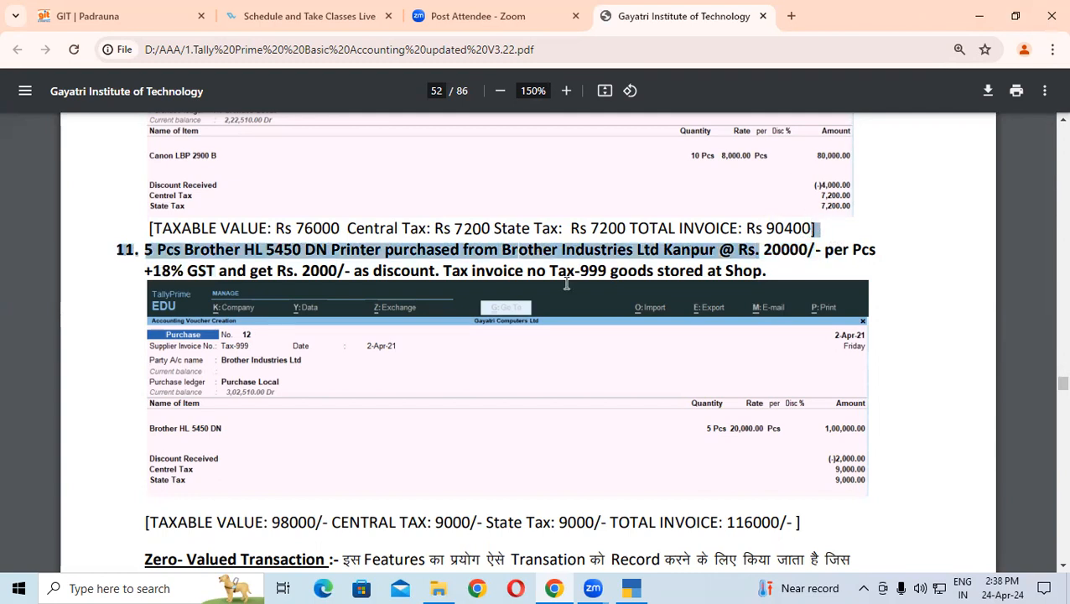
drag(147, 270, 328, 268)
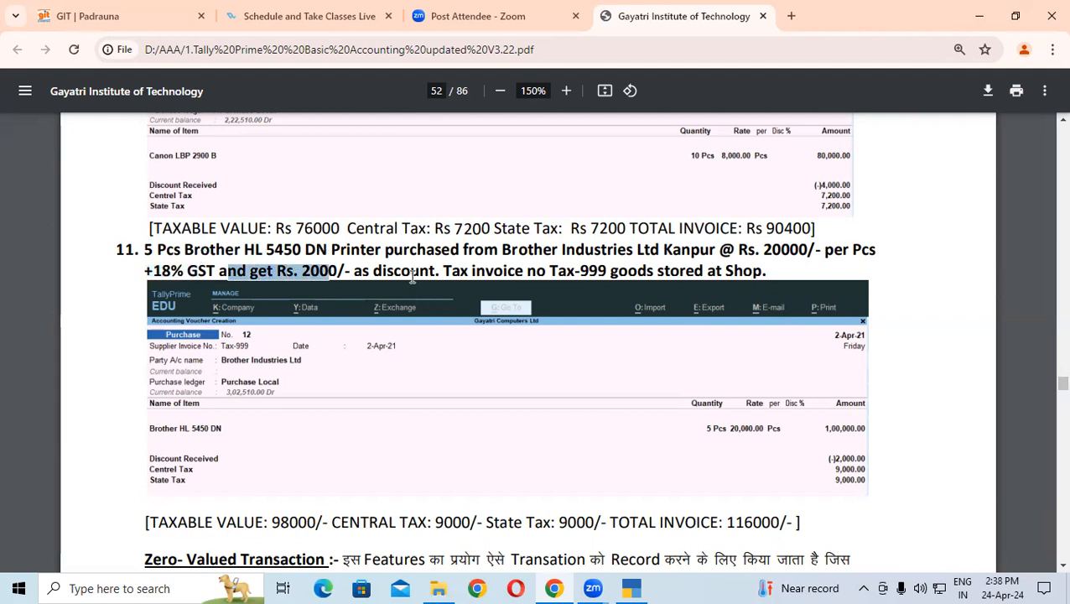
drag(444, 270, 593, 271)
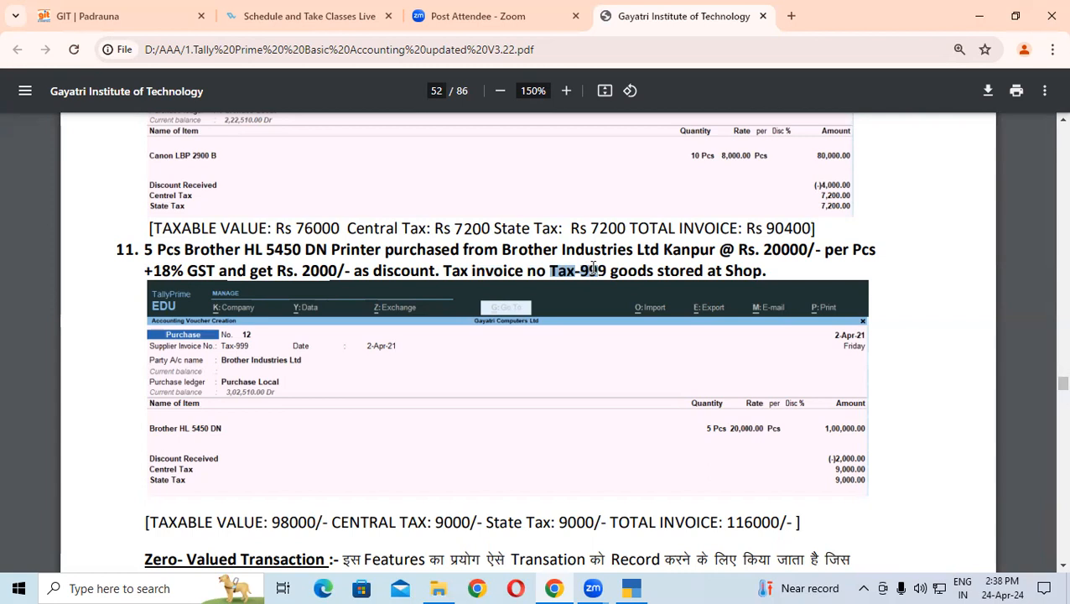
drag(610, 271, 762, 270)
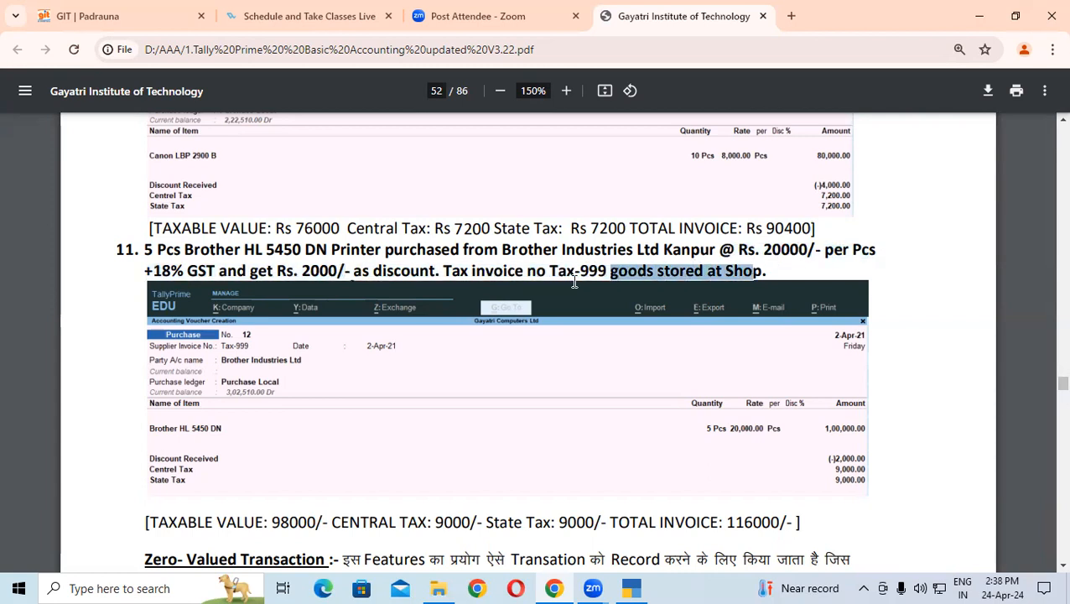
click(630, 588)
Step: Enter invoice Tax-999, keep date 1-Apr-23, and choose Brother Industries Ltd as supplier
text(Tax-999)
key(Return)
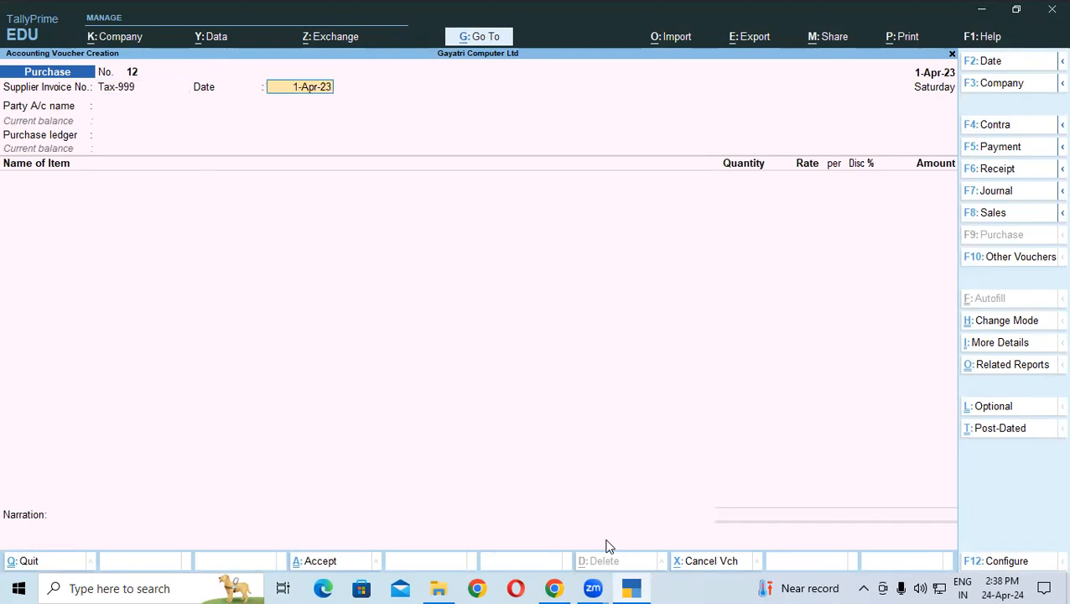
key(Return)
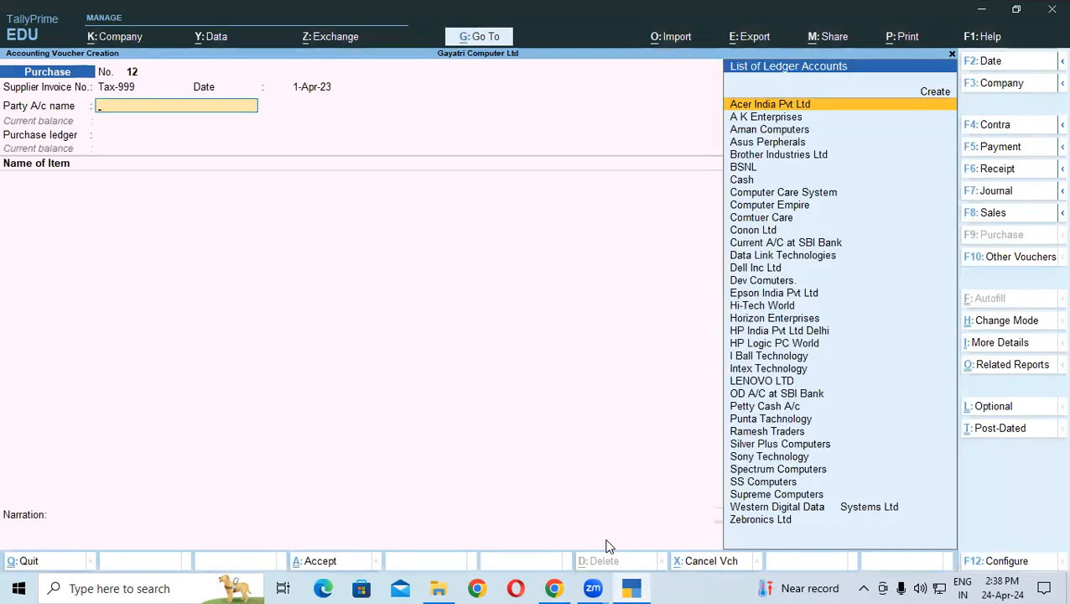
text(B)
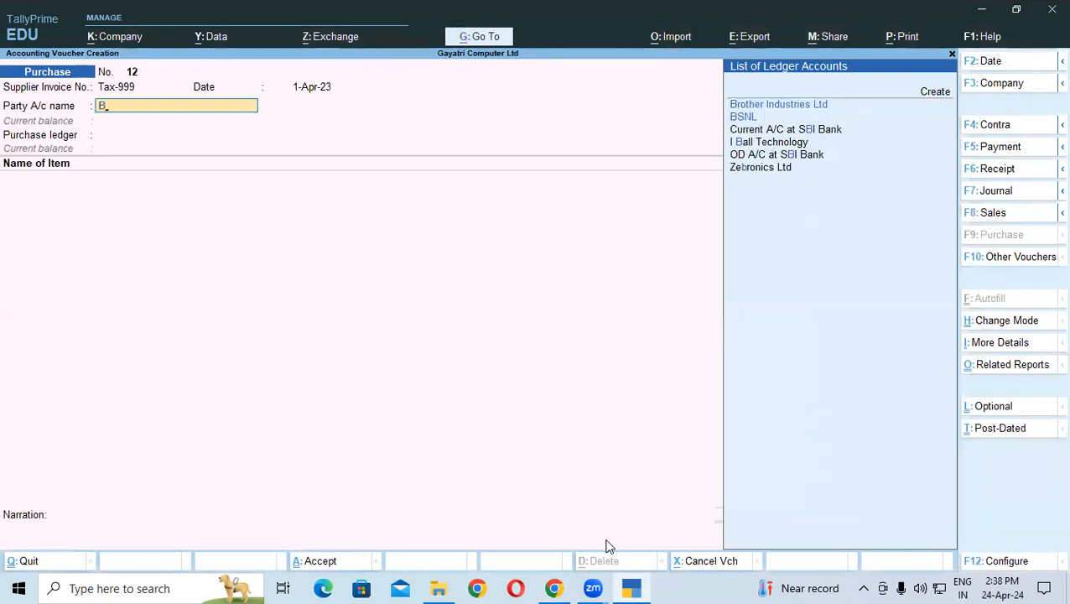
key(Return)
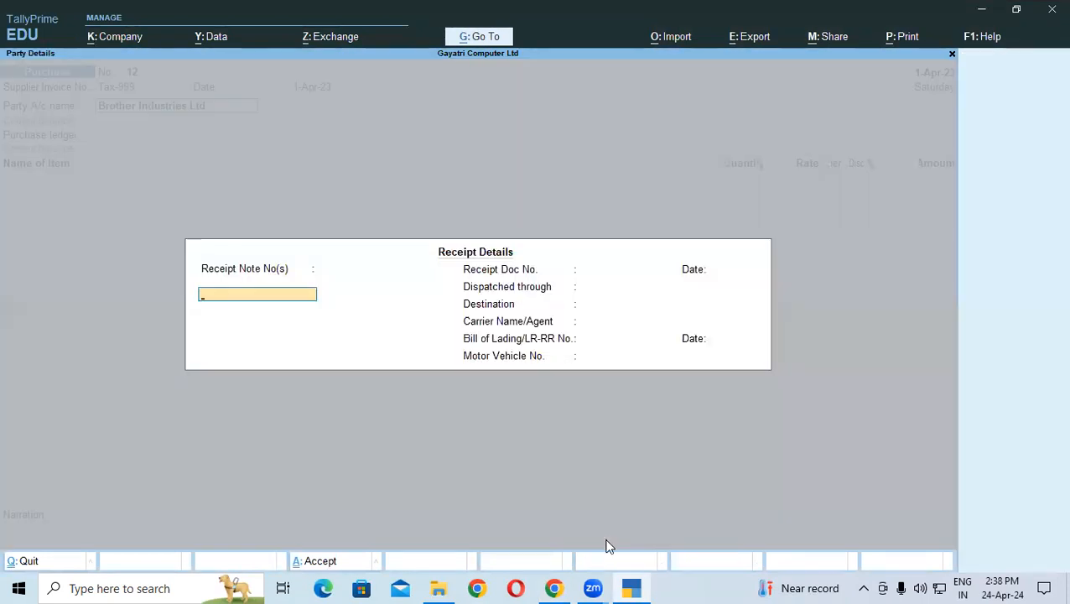
key(Return)
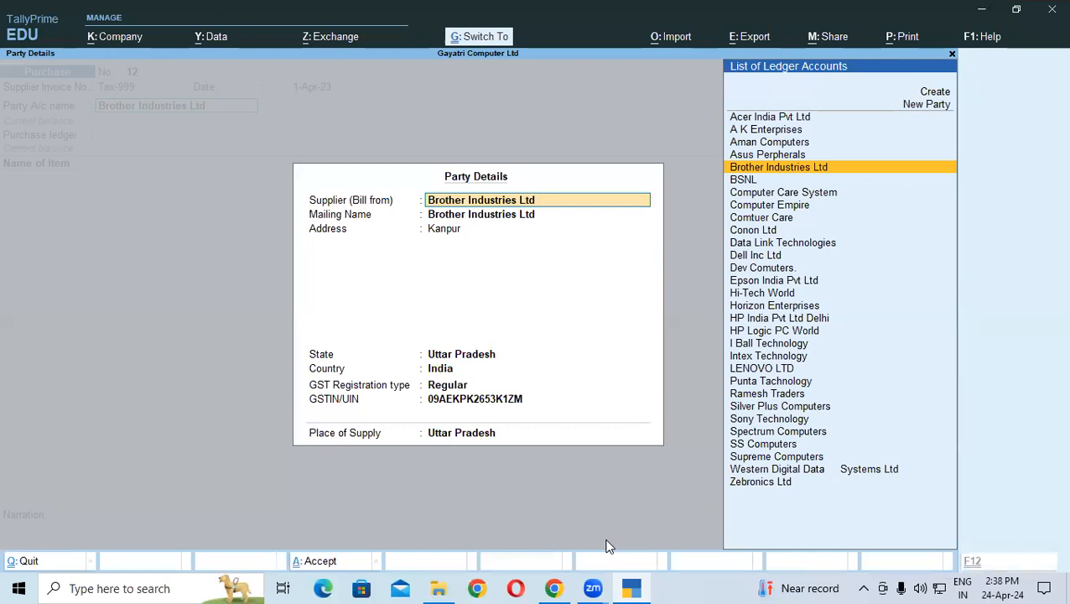
key(ctrl+a)
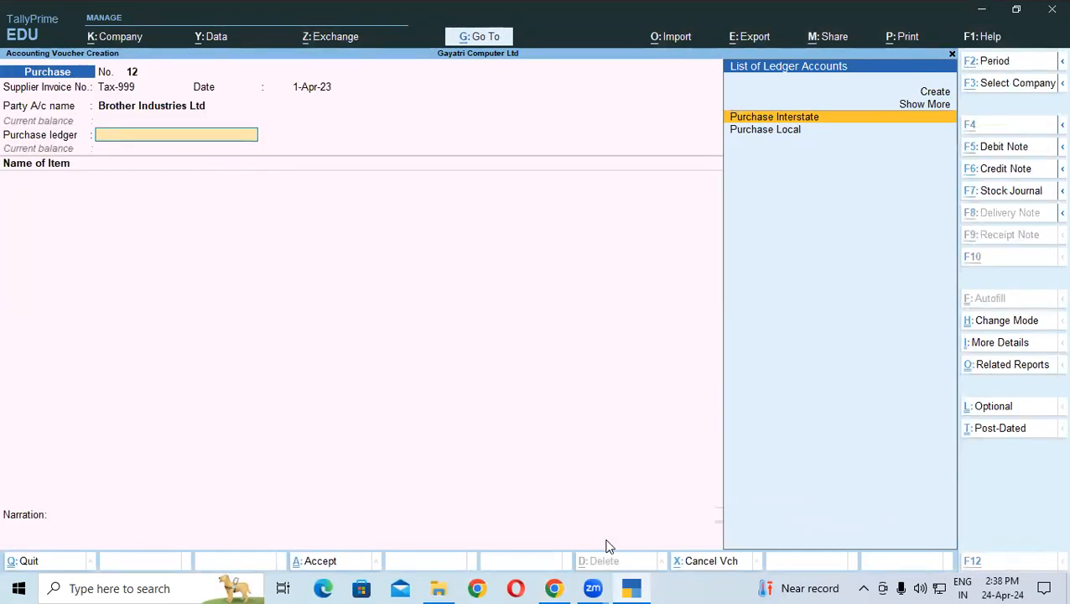
key(alt+Tab)
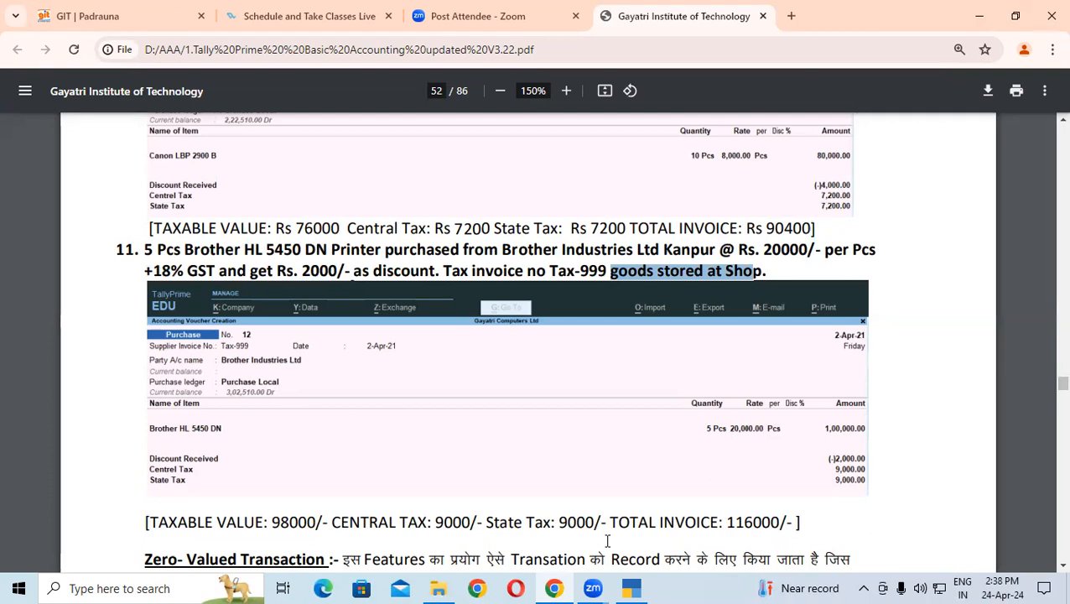
key(alt+Tab)
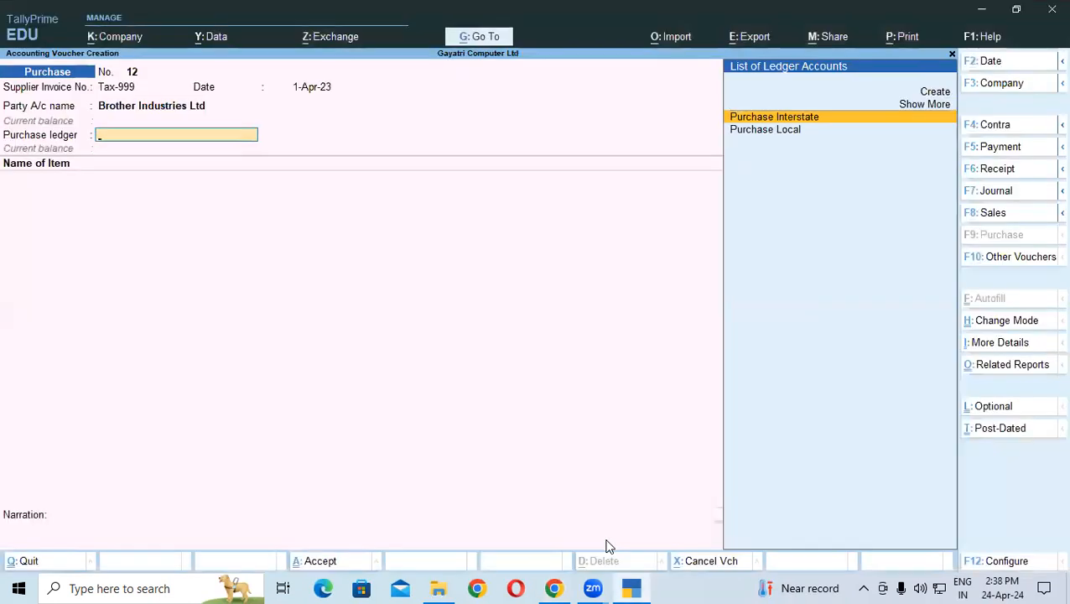
Step: Set Purchase Local as the purchase ledger and select item Brother HL 5450 DN
key(Down)
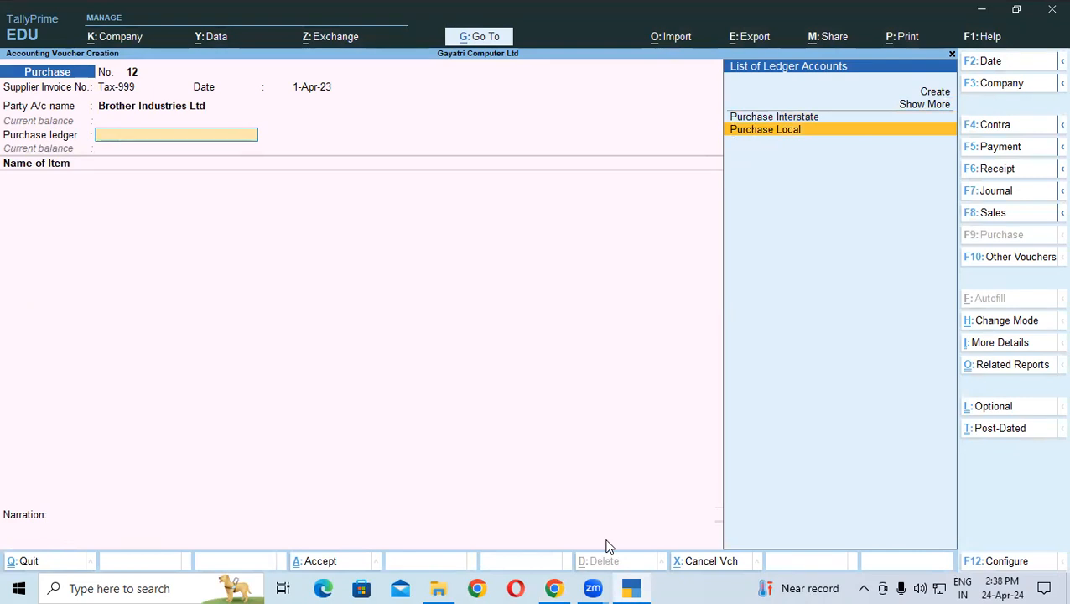
key(Return)
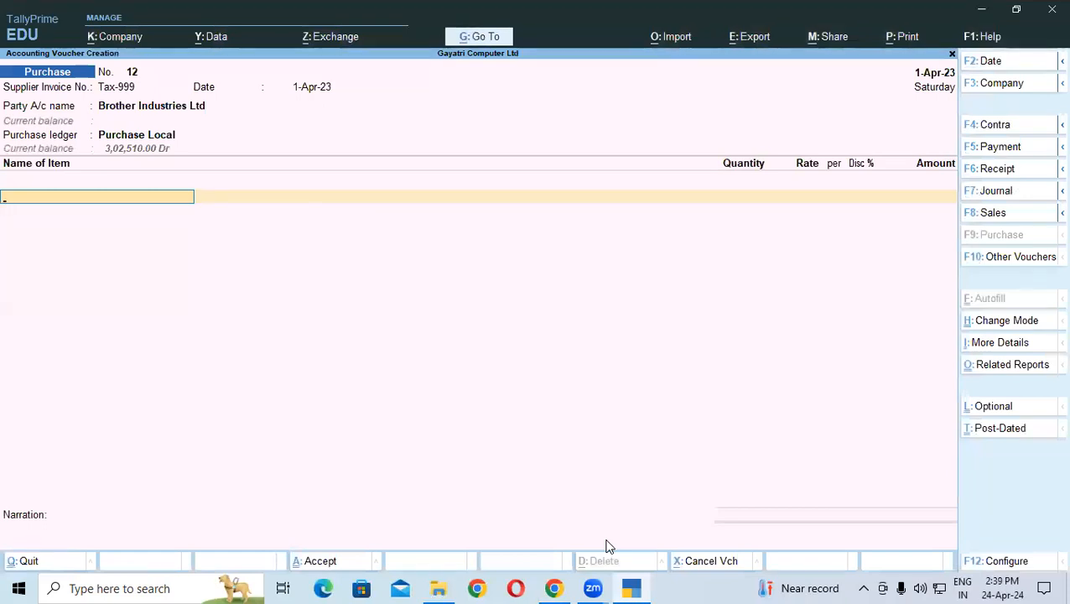
text(B)
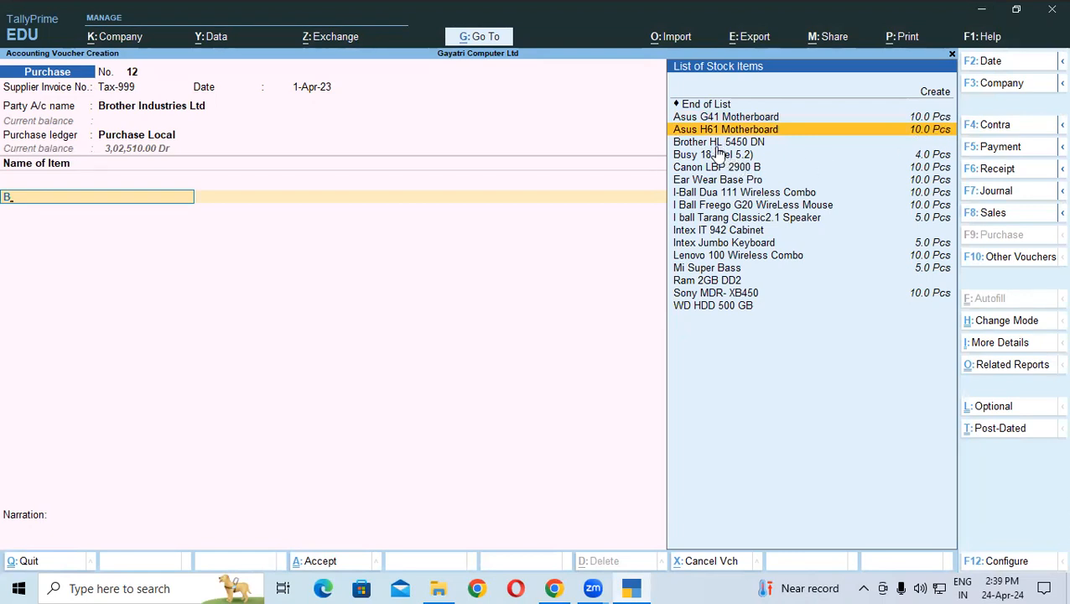
click(923, 146)
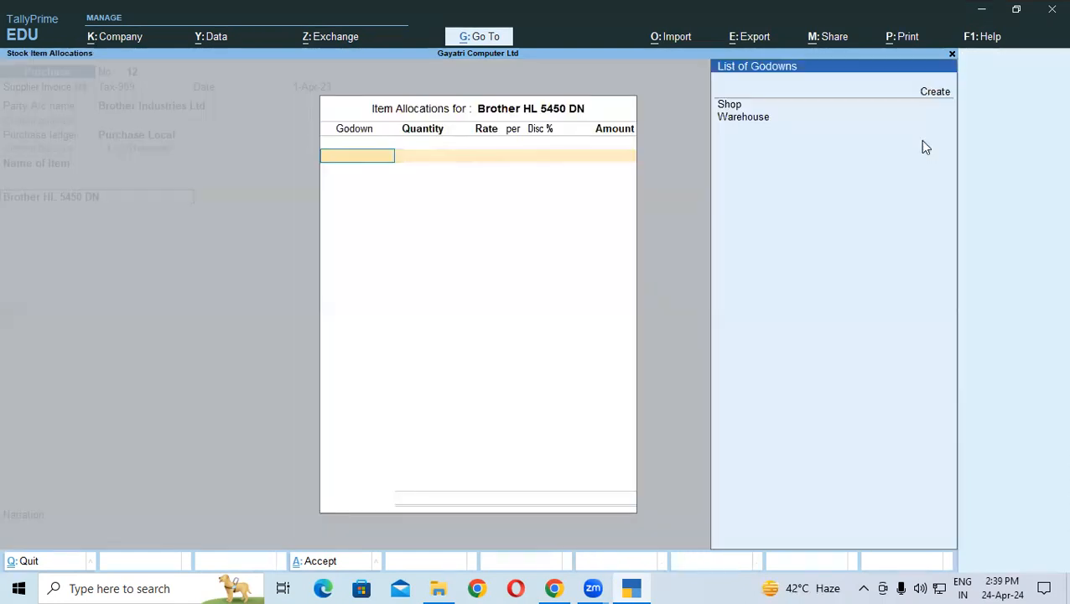
Step: Allocate 5 Pcs of Brother HL 5450 DN to Shop at 20,000.00 each, totalling 1,00,000.00
key(Return)
text(5)
key(Return)
text(2000)
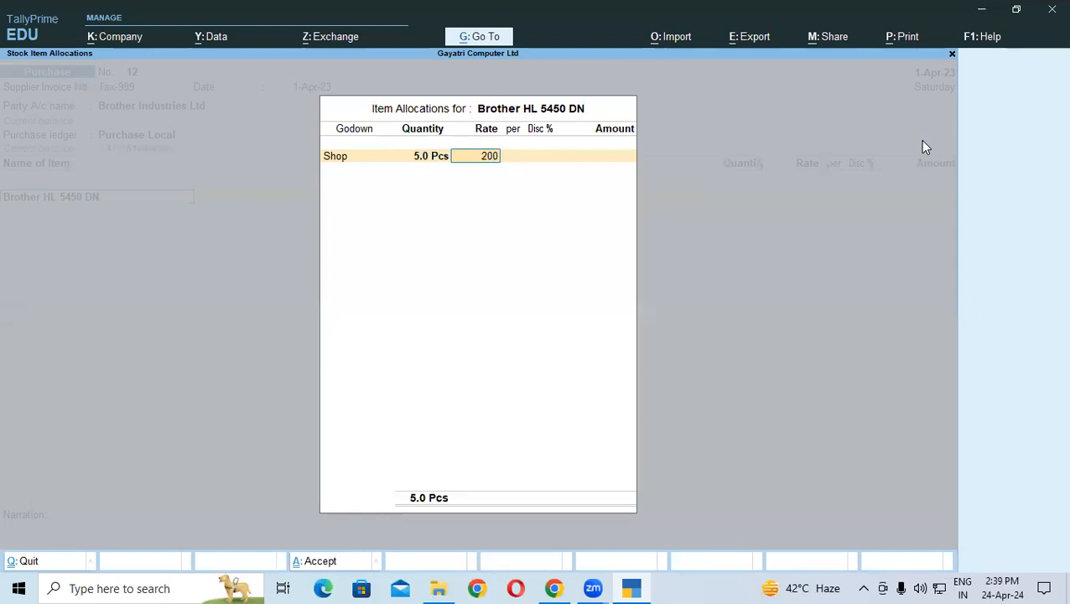
key(Return)
key(BackSpace)
key(BackSpace)
text(20000)
key(Return)
key(Return)
key(Return)
key(Return)
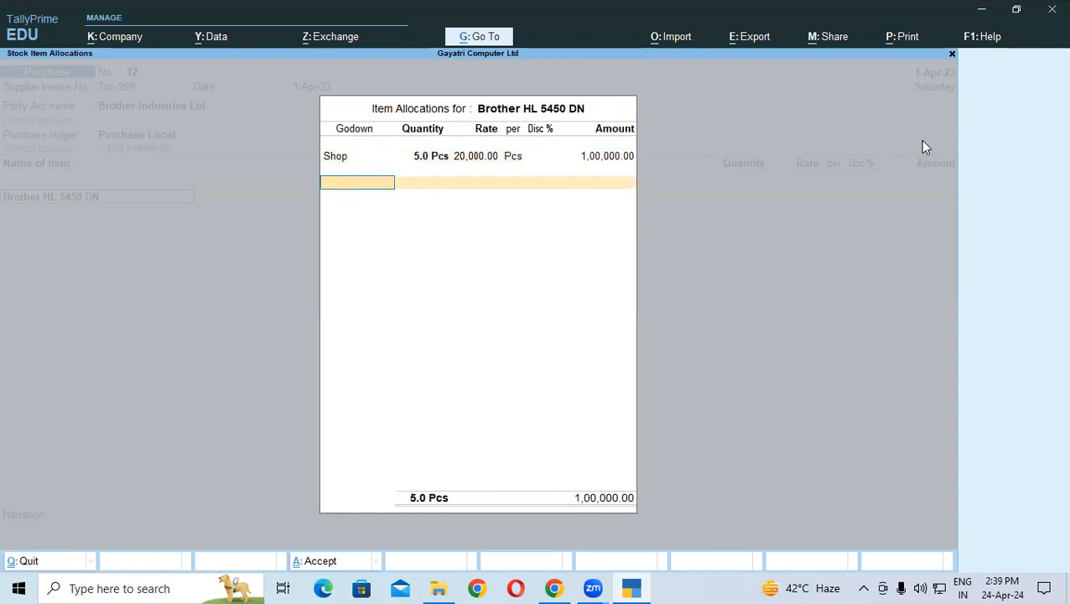
key(Return)
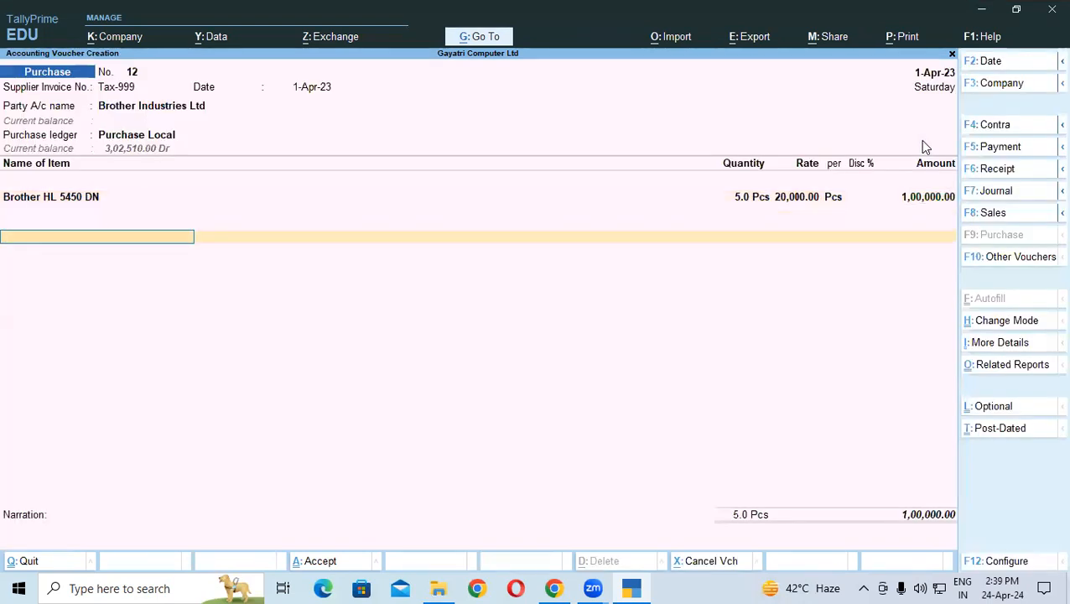
Step: Add a Discount Received ledger line of (-)2,000.00
key(Return)
text(D)
key(Down)
key(Down)
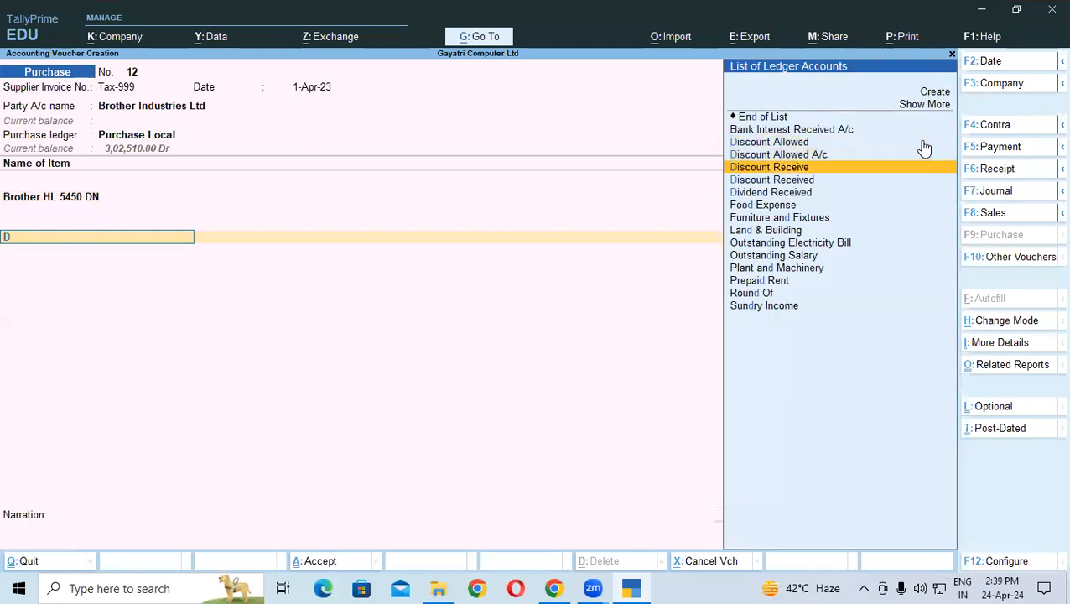
key(Down)
key(Return)
text(-)2,000)
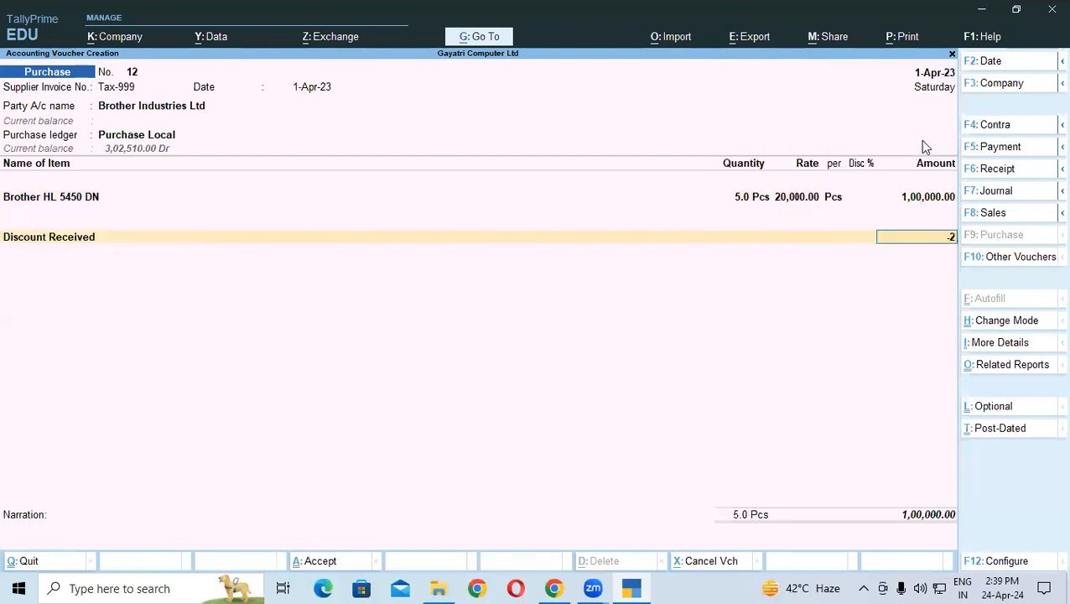
key(Return)
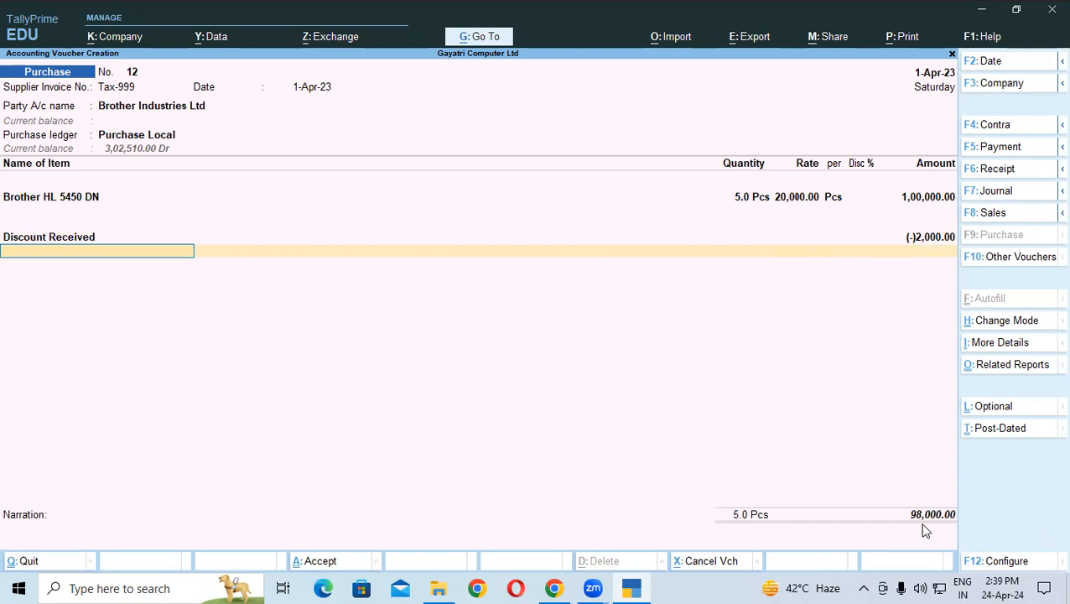
Step: Add Central Tax and State Tax at 8,820.00 each, then switch to the exercise PDF
text(c)
key(Return)
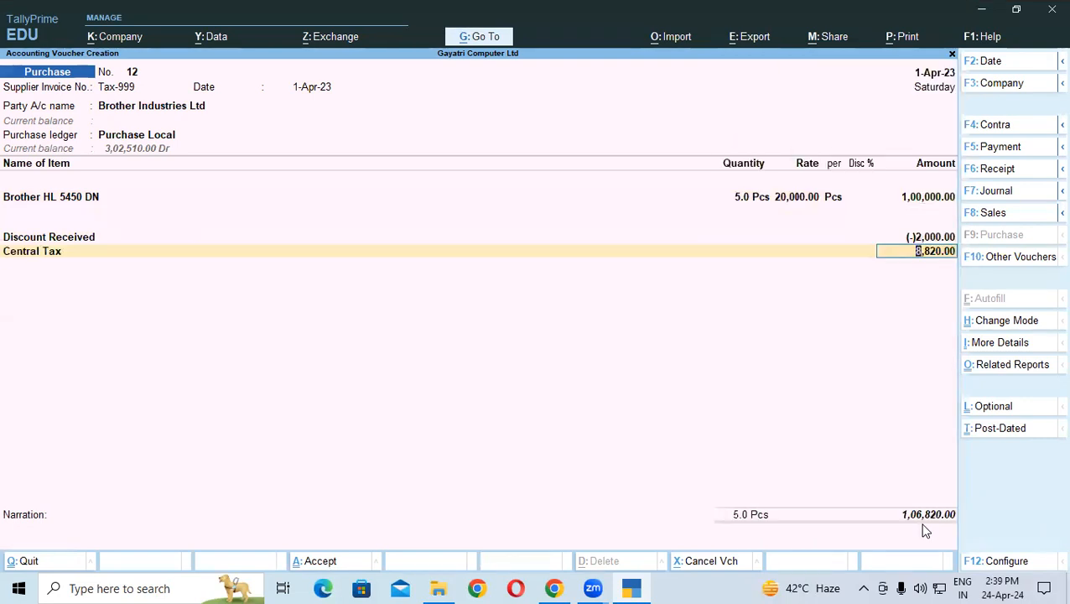
key(Return)
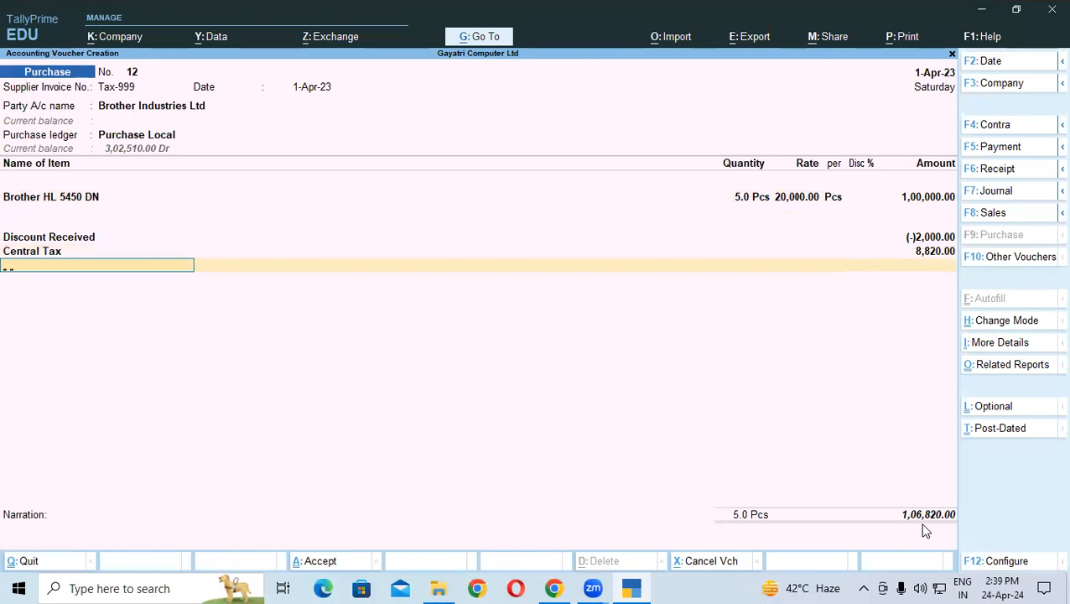
text(S)
key(Return)
key(Down)
key(Down)
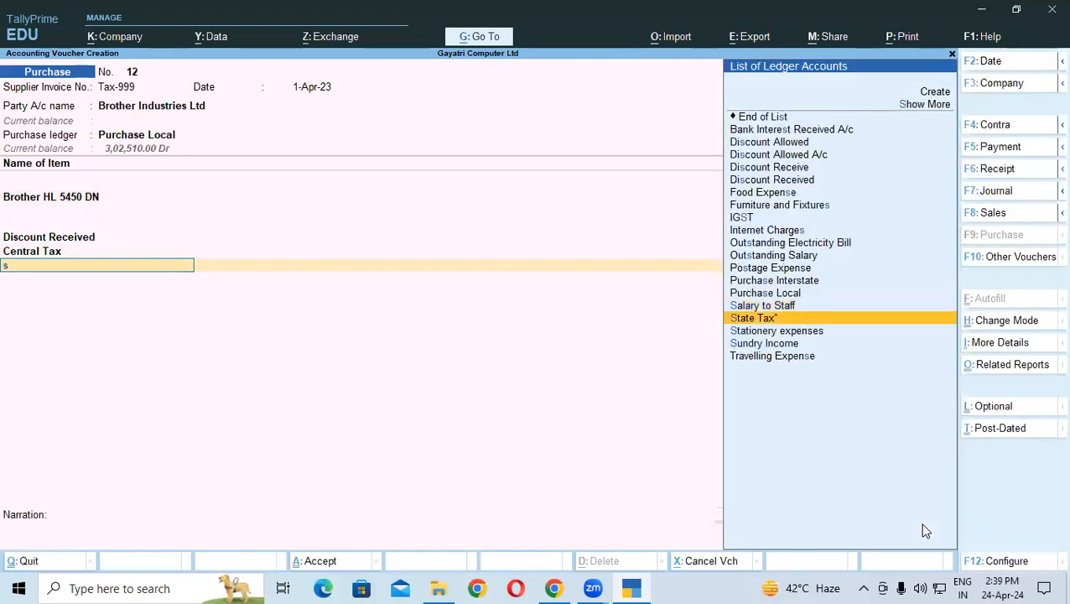
key(Return)
key(alt)
key(alt+Tab)
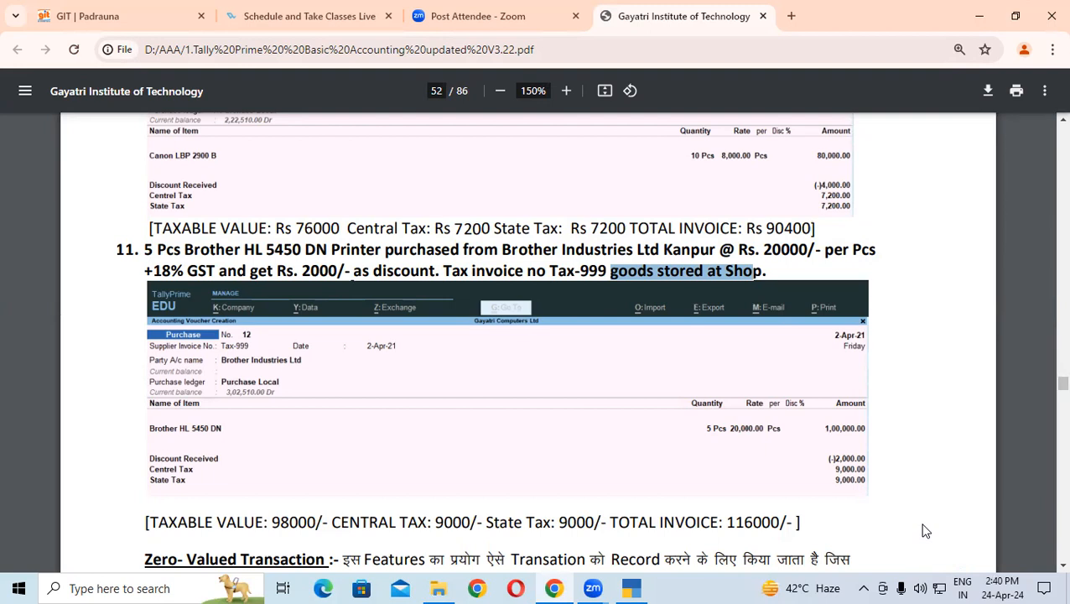
Step: Back in voucher No. 12, accept State Tax 8,820.00 and reach the 1,15,640.00 total
key(alt+Tab)
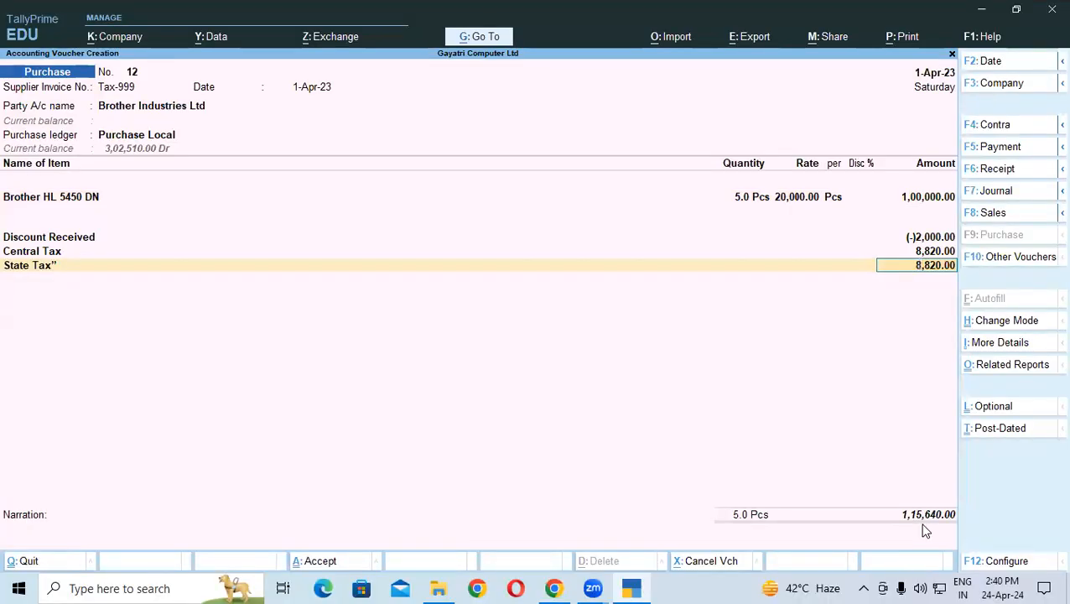
key(Return)
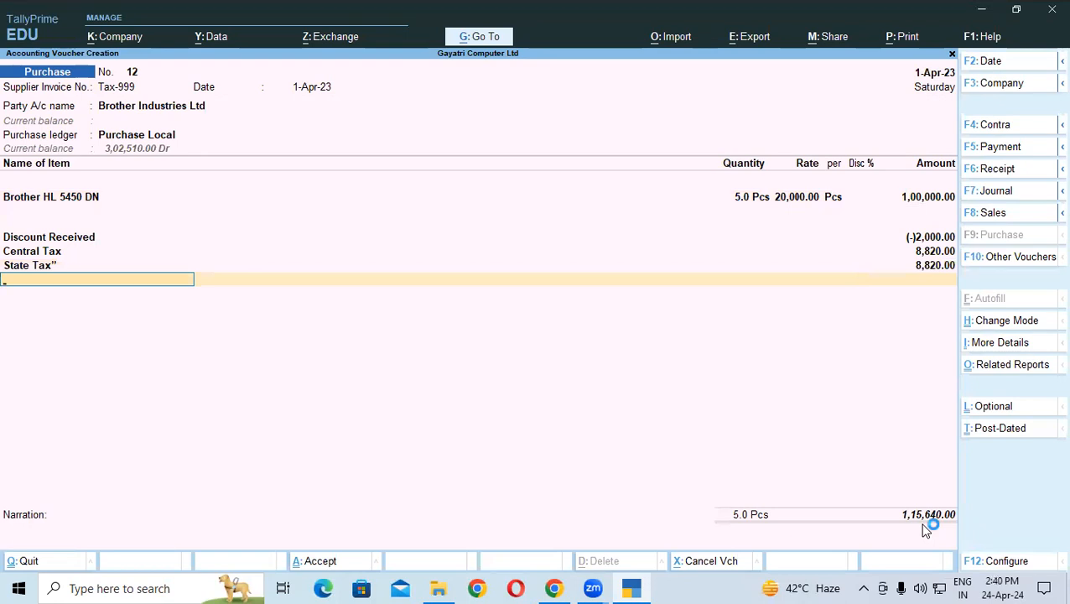
key(Return)
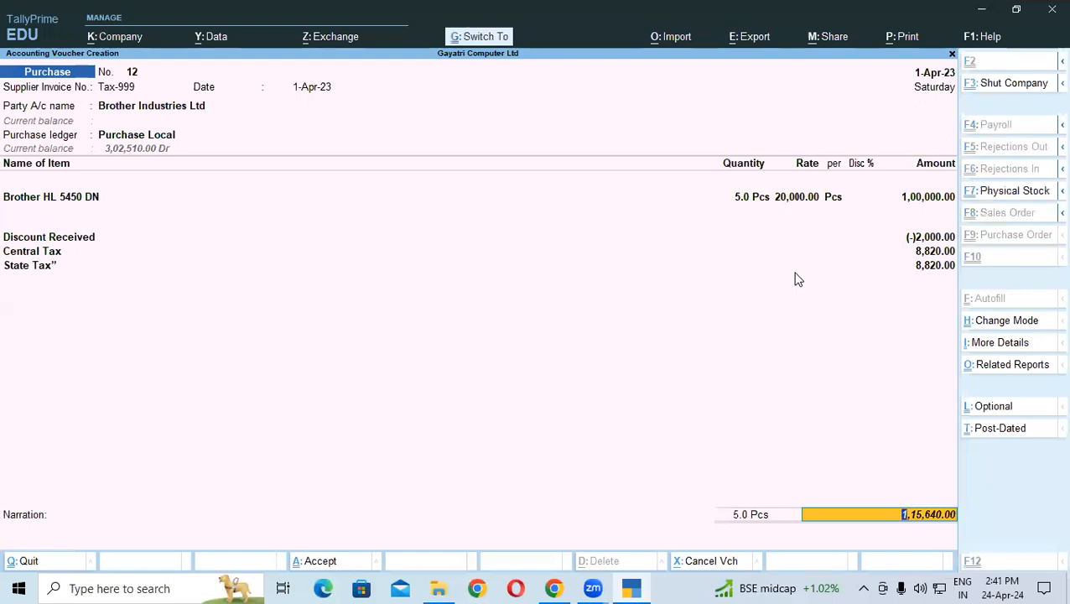
key(ctrl+a)
key(alt+Tab)
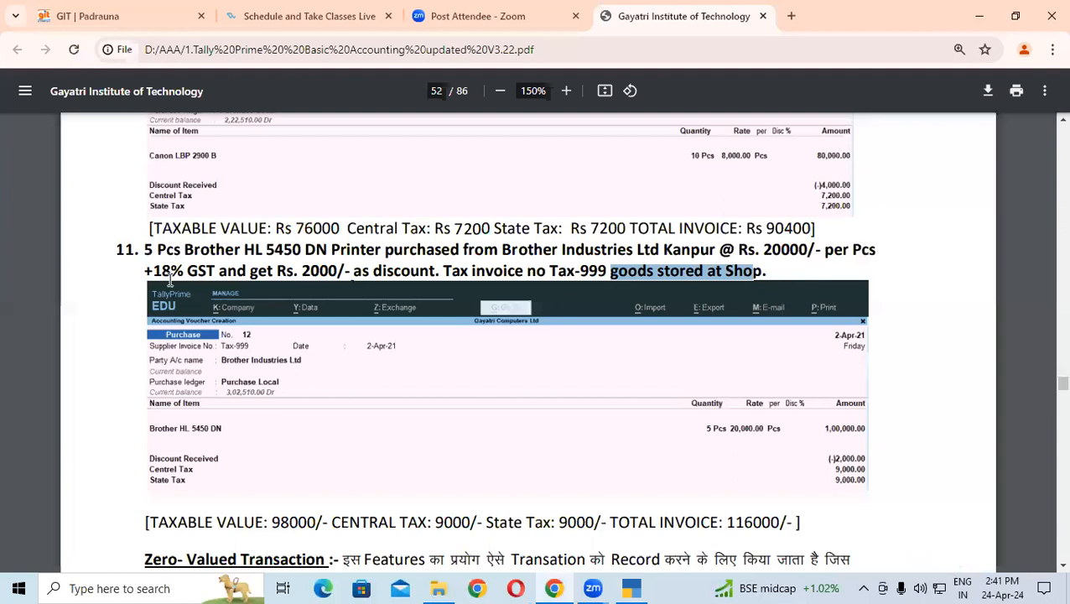
scroll(267, 288, down, 3)
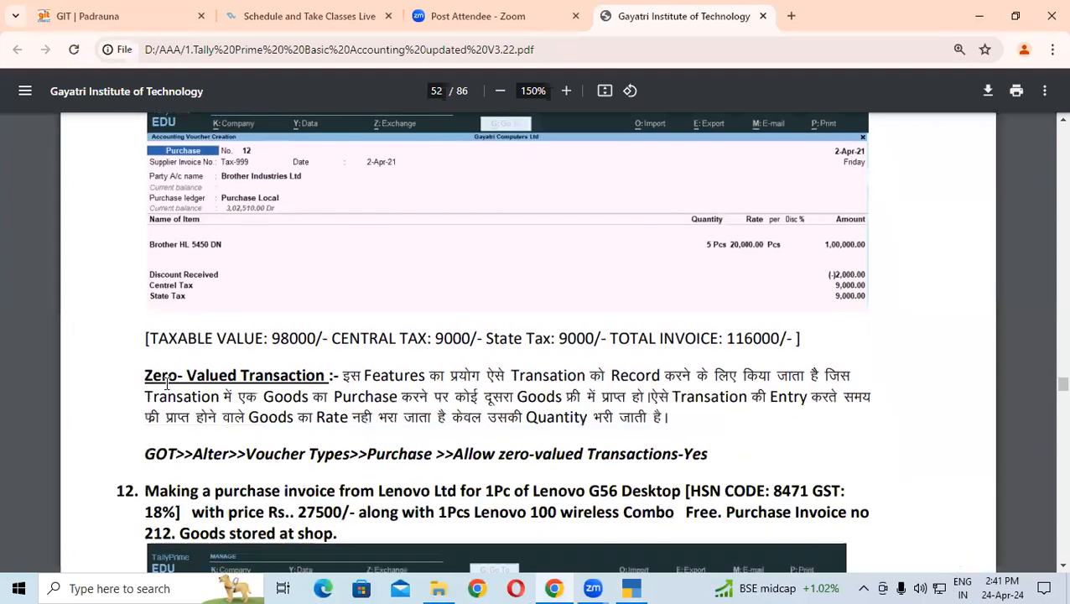
mouse_move(146, 378)
mouse_down()
mouse_move(318, 409)
mouse_move(205, 405)
mouse_move(156, 387)
mouse_up()
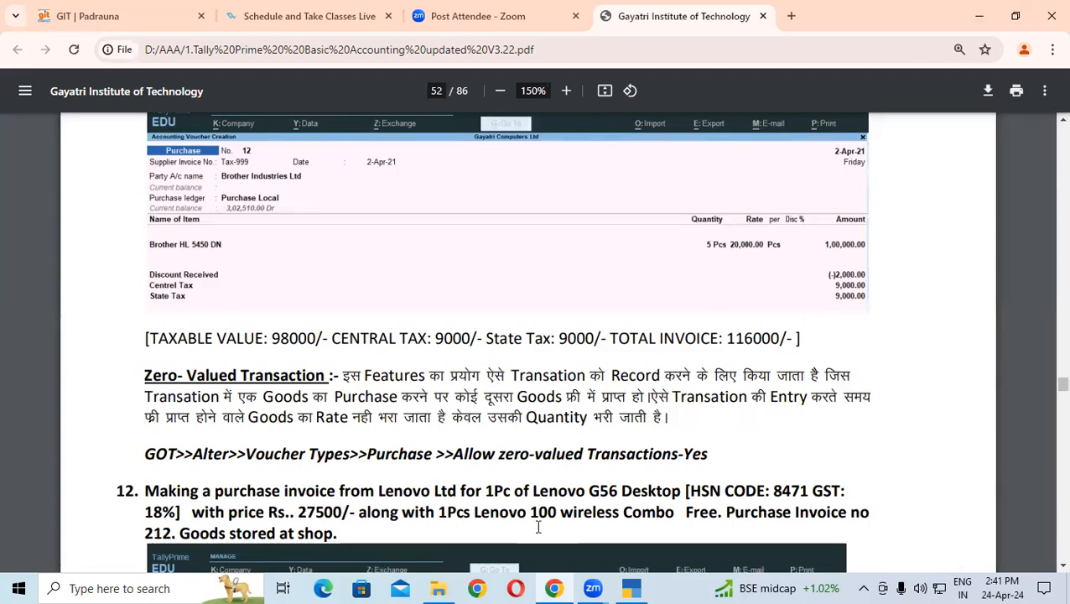
click(632, 587)
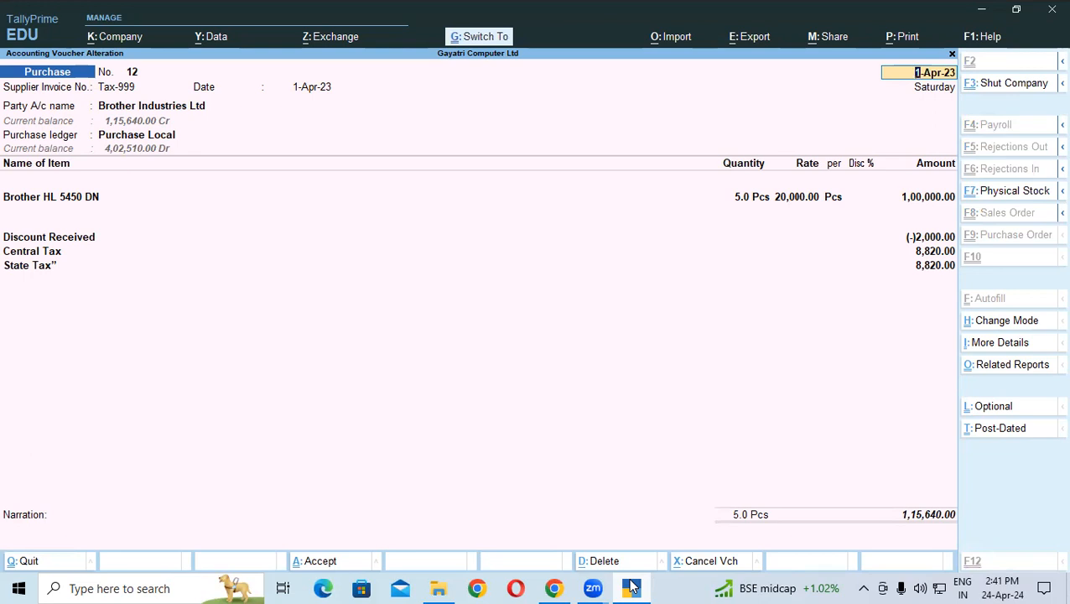
Step: Save purchase voucher 12 with Ctrl+A and bring up the exercise 12 PDF
key(ctrl+a)
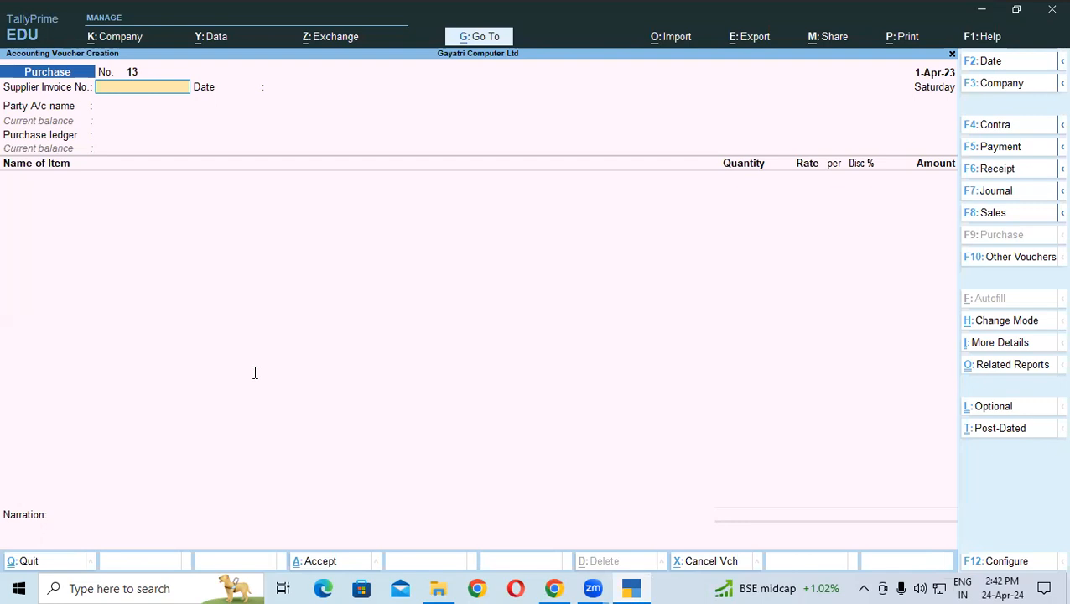
key(alt+Tab)
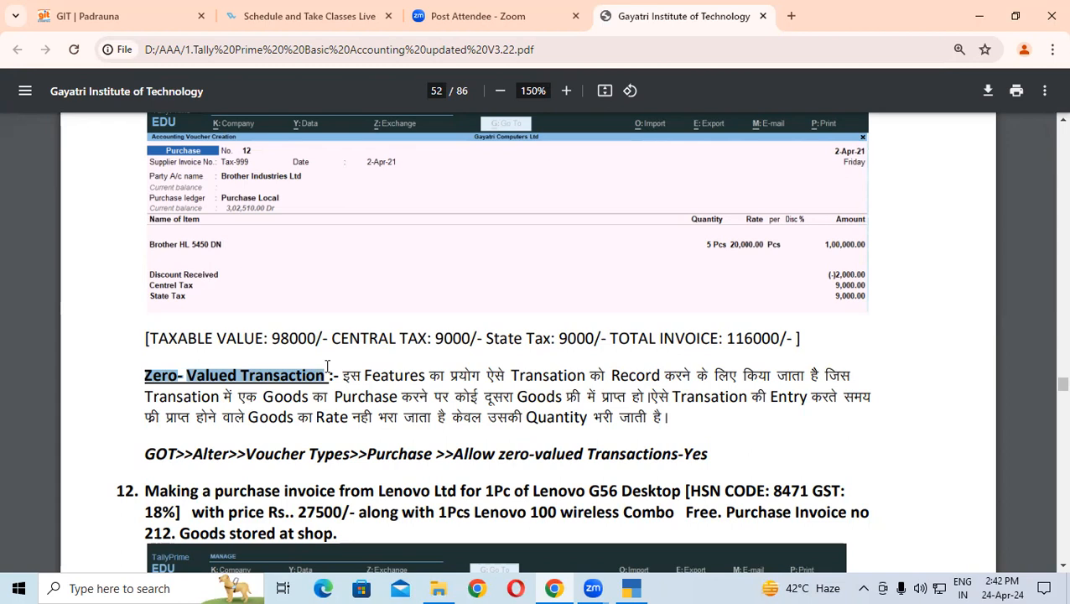
click(153, 382)
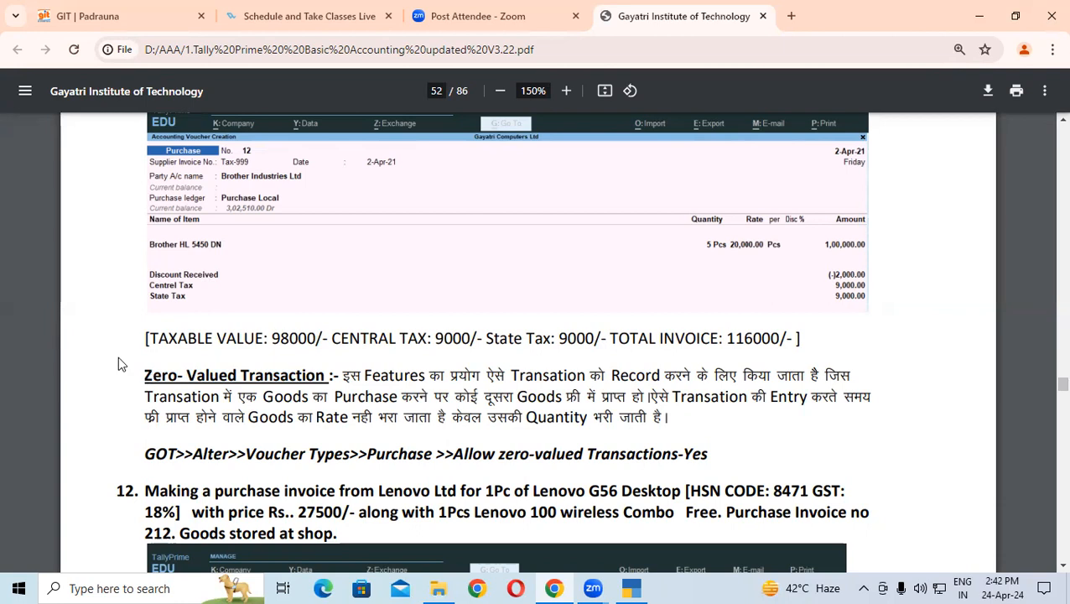
drag(146, 376, 435, 417)
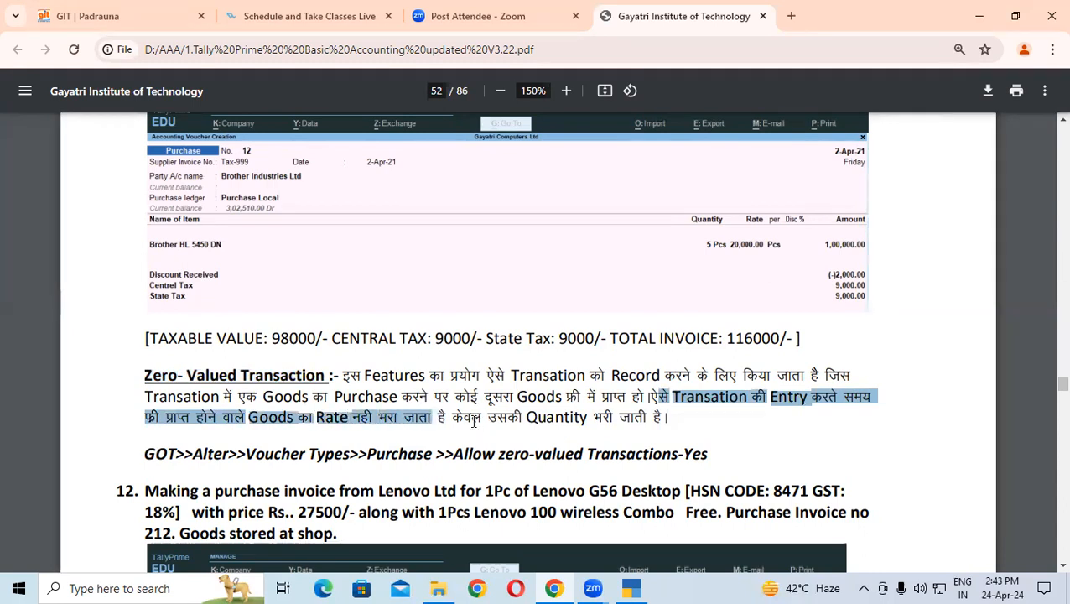
double_click(462, 417)
drag(501, 417, 684, 398)
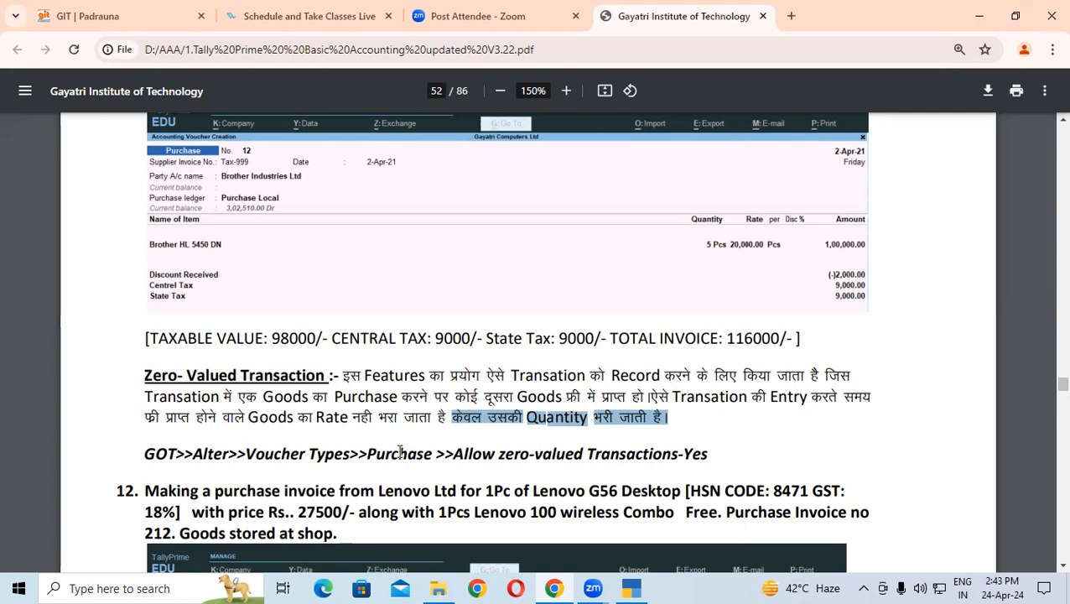
scroll(401, 452, down, 3)
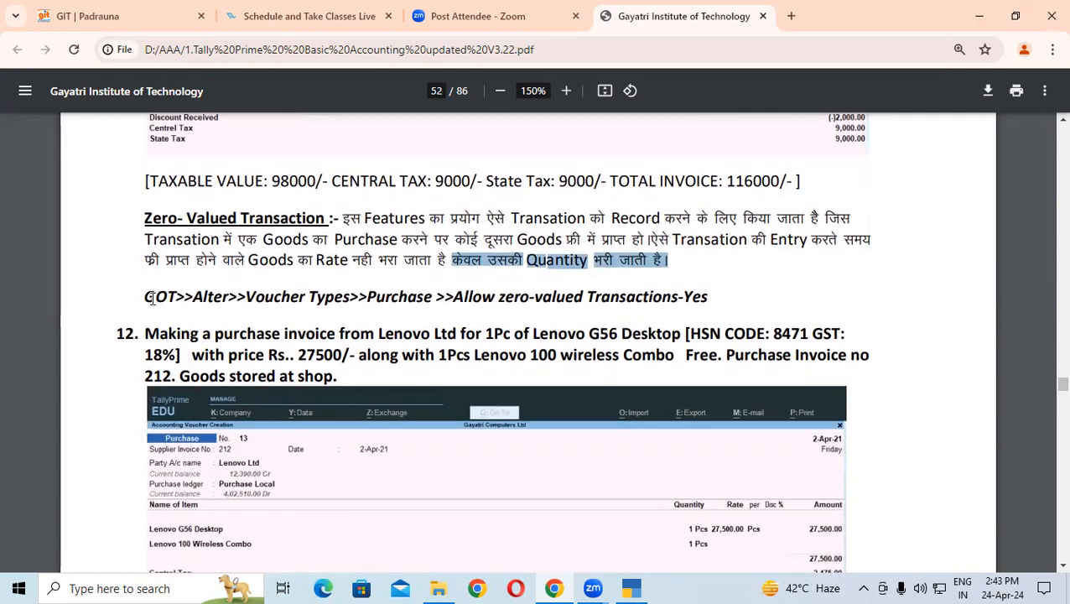
drag(146, 297, 700, 296)
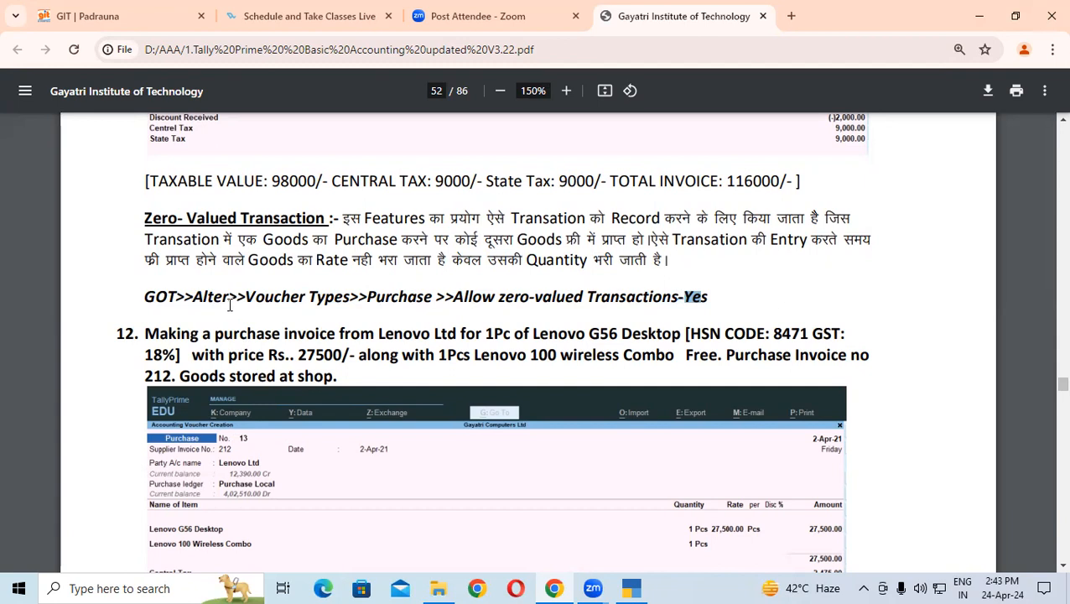
drag(144, 333, 314, 328)
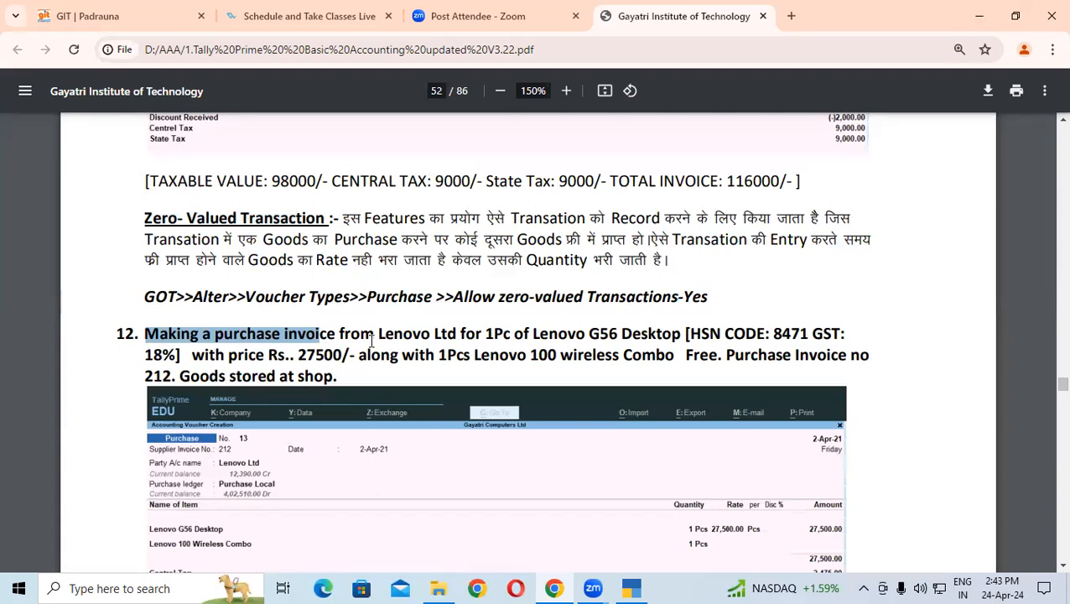
Step: Highlight supplier Lenovo Ltd, item Lenovo G56 Desktop, its HSN, 18% GST and 27500 price
drag(394, 333, 658, 335)
scroll(599, 360, down, 1)
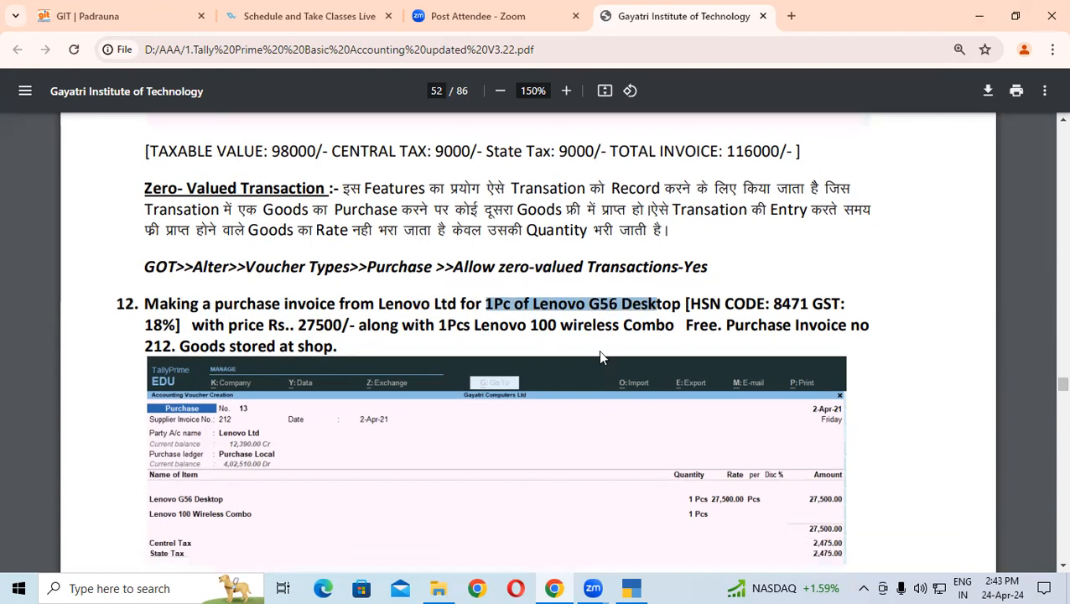
click(580, 251)
drag(551, 255, 674, 254)
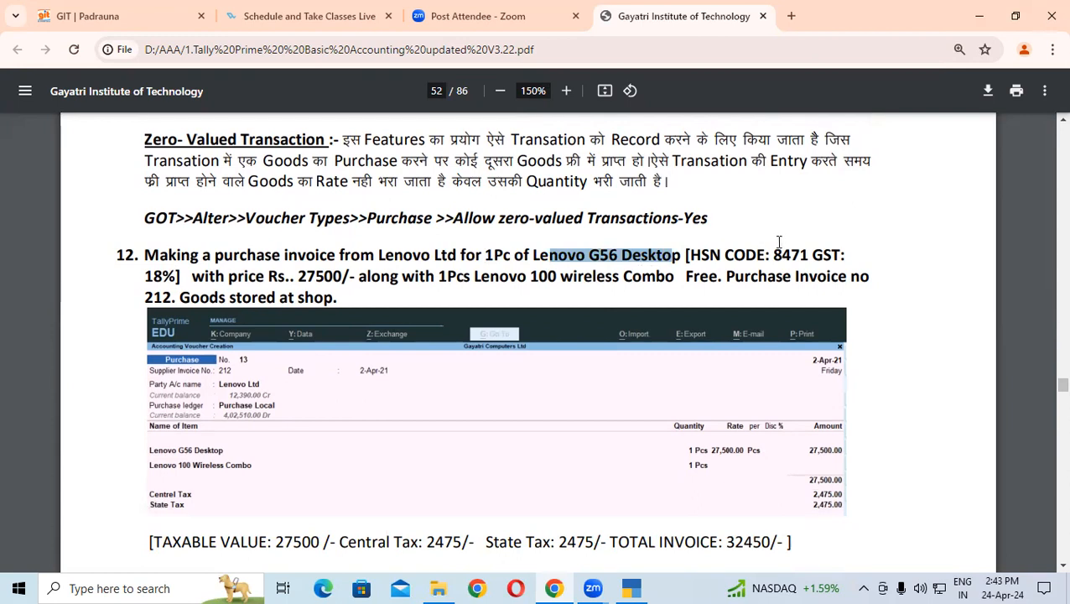
drag(783, 245, 848, 241)
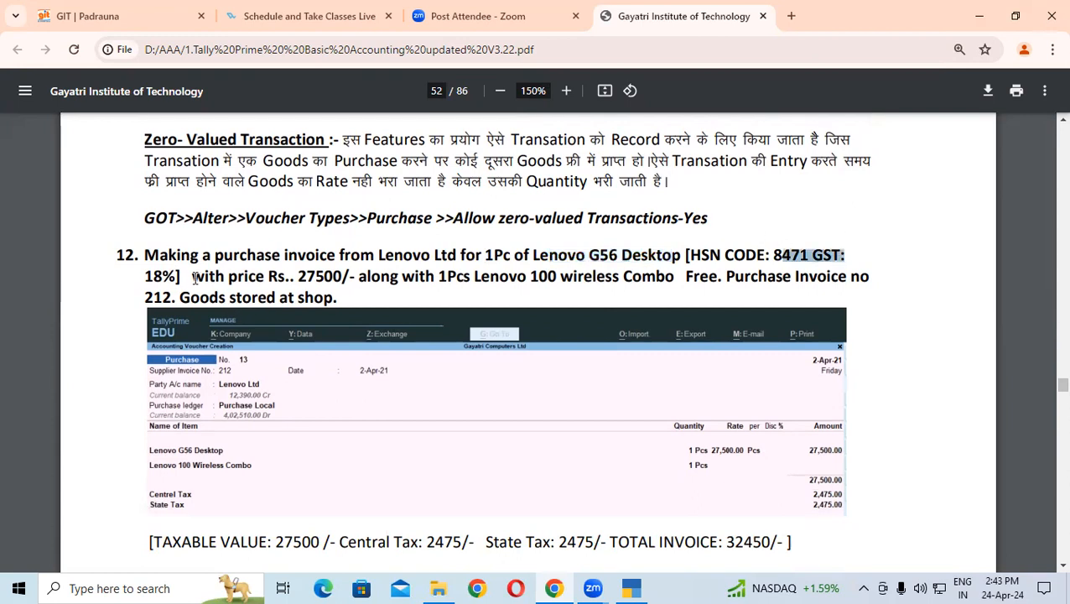
drag(144, 277, 170, 270)
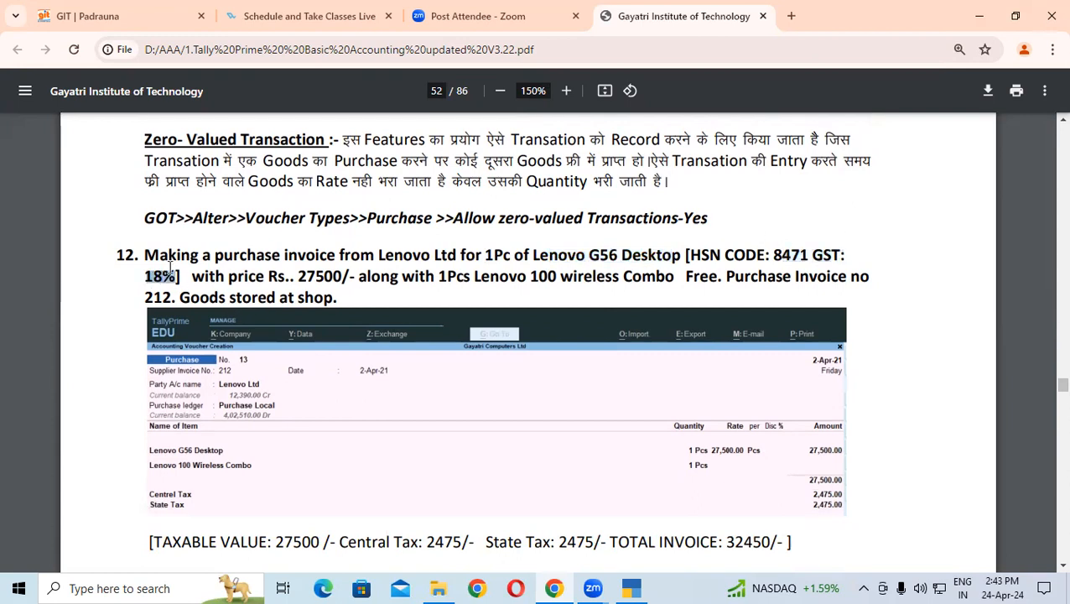
drag(296, 276, 698, 275)
Step: Highlight the free Lenovo 100 Wireless Combo, Shop storage and Zero-Valued Transaction note, then return to TallyPrime
click(706, 275)
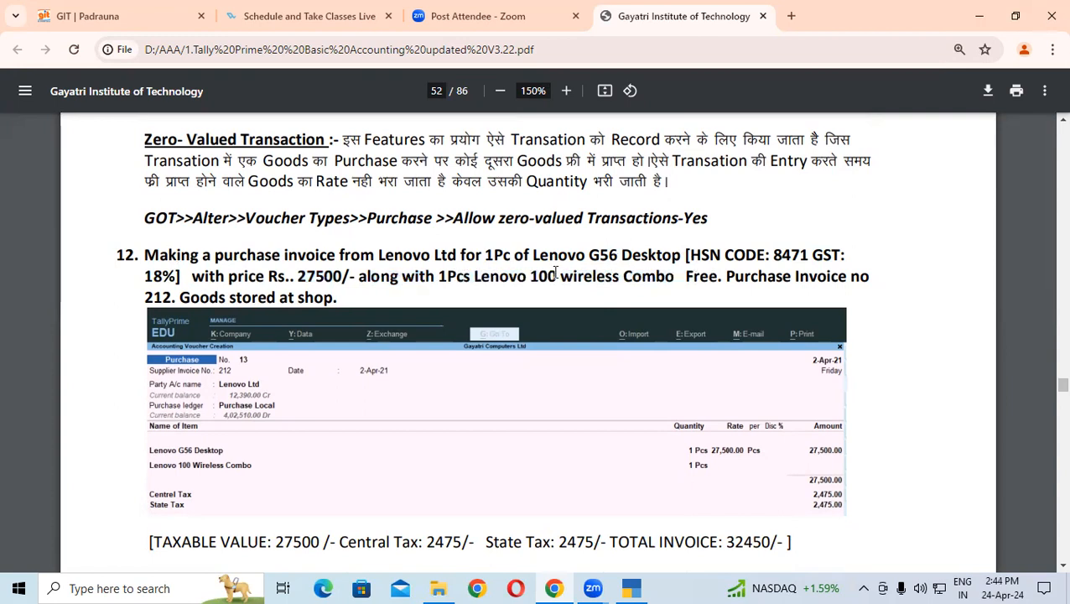
drag(619, 277, 869, 276)
click(148, 298)
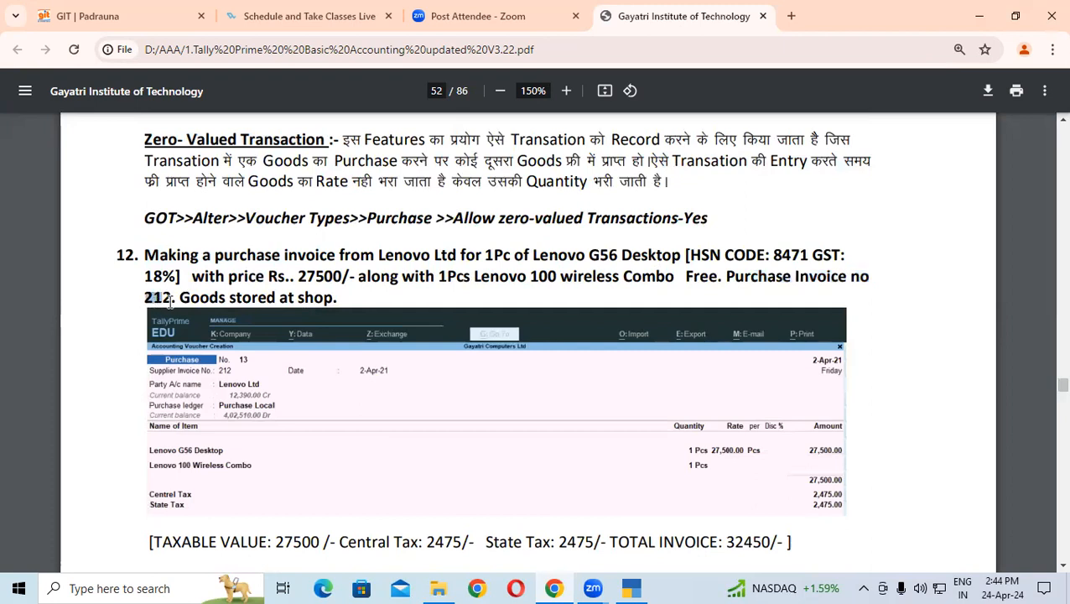
drag(201, 298, 337, 301)
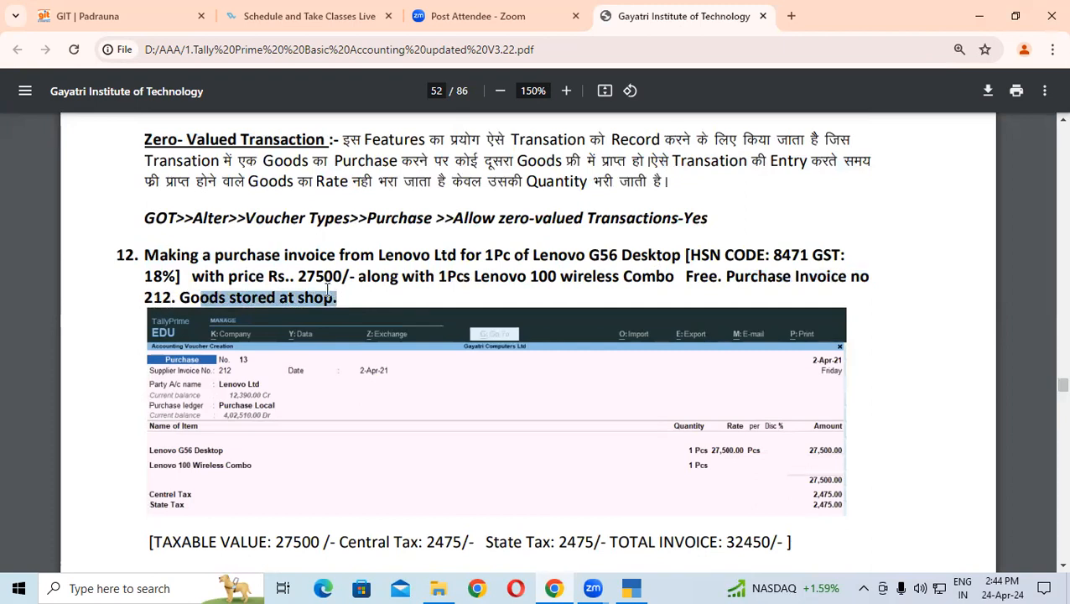
drag(577, 255, 638, 255)
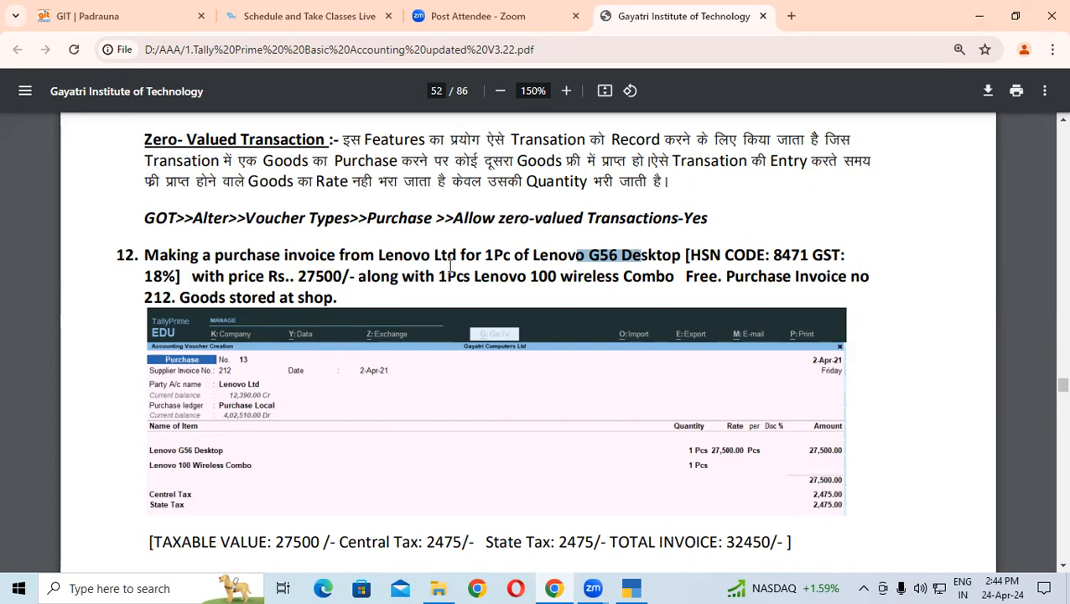
drag(298, 276, 342, 275)
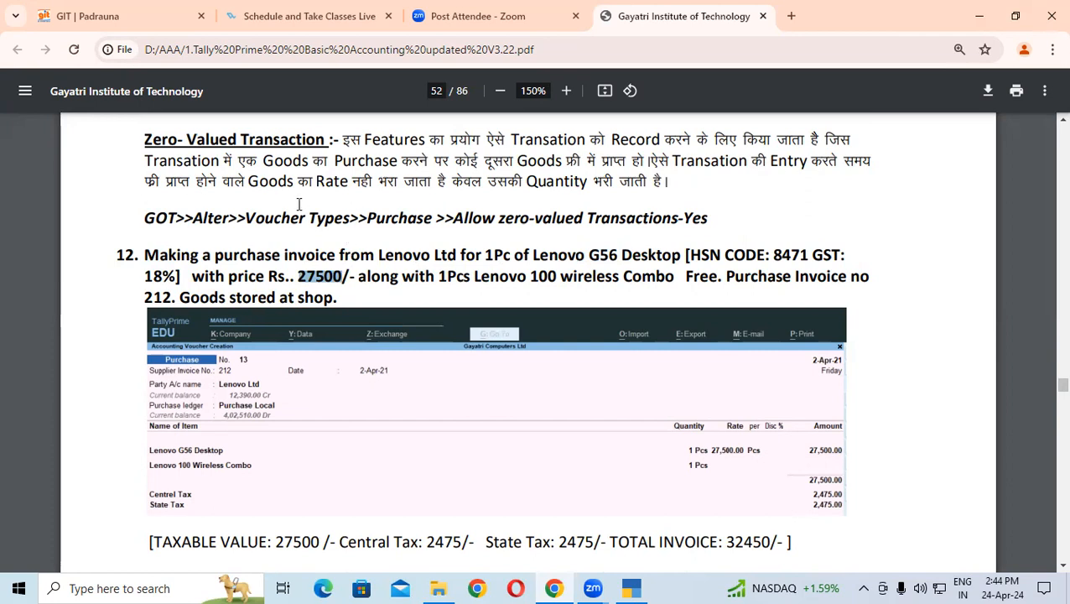
click(555, 276)
drag(508, 276, 656, 276)
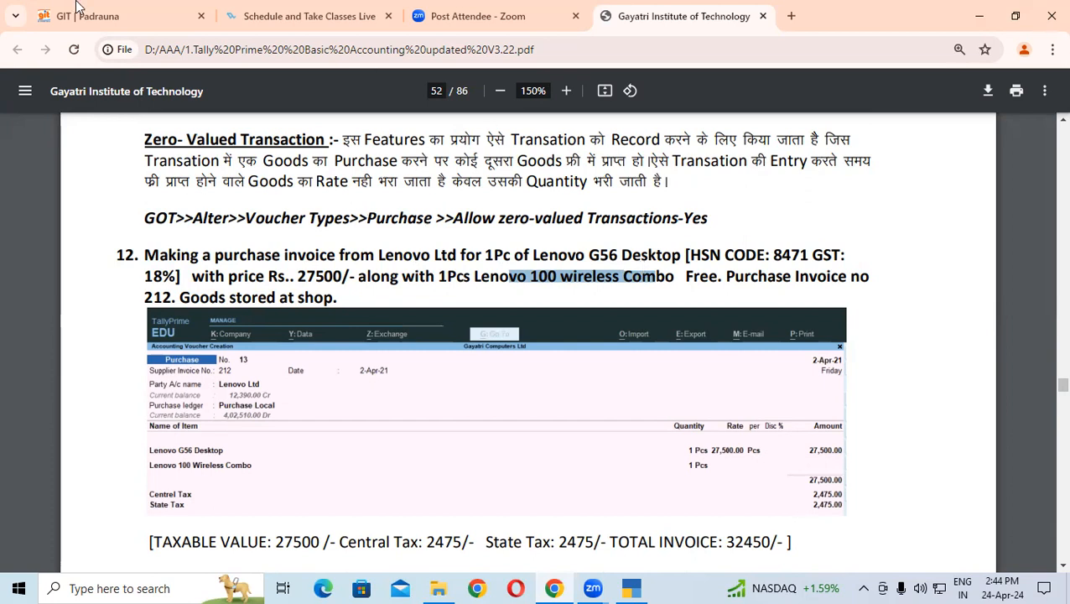
drag(145, 140, 324, 141)
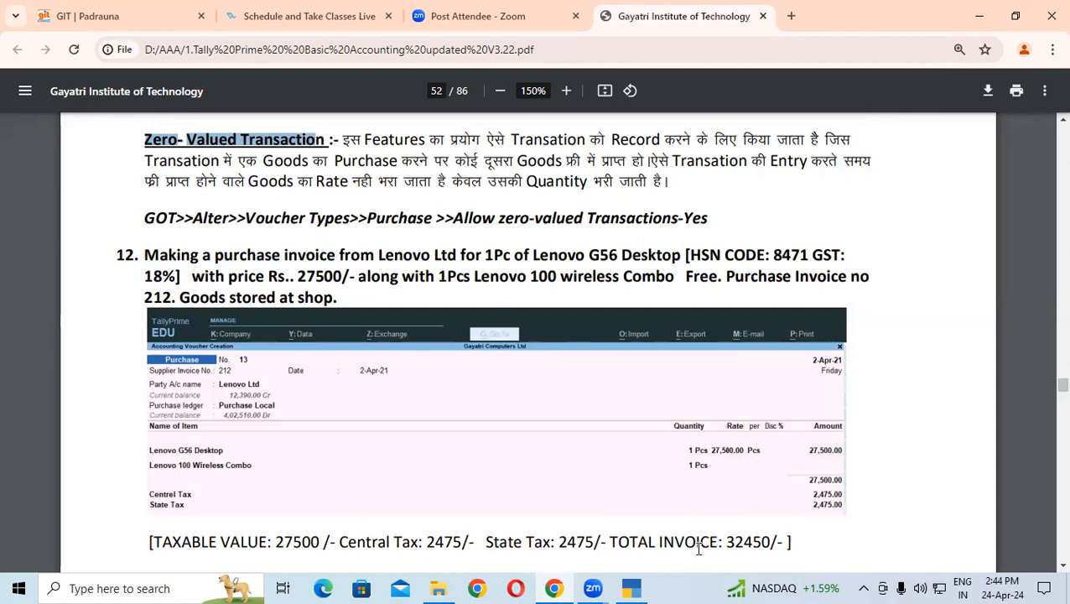
click(632, 588)
Step: Check the Keyboard group's Lenovo 100 Wireless Combo in Stock Summary, then back out to Gateway of Tally
key(Escape)
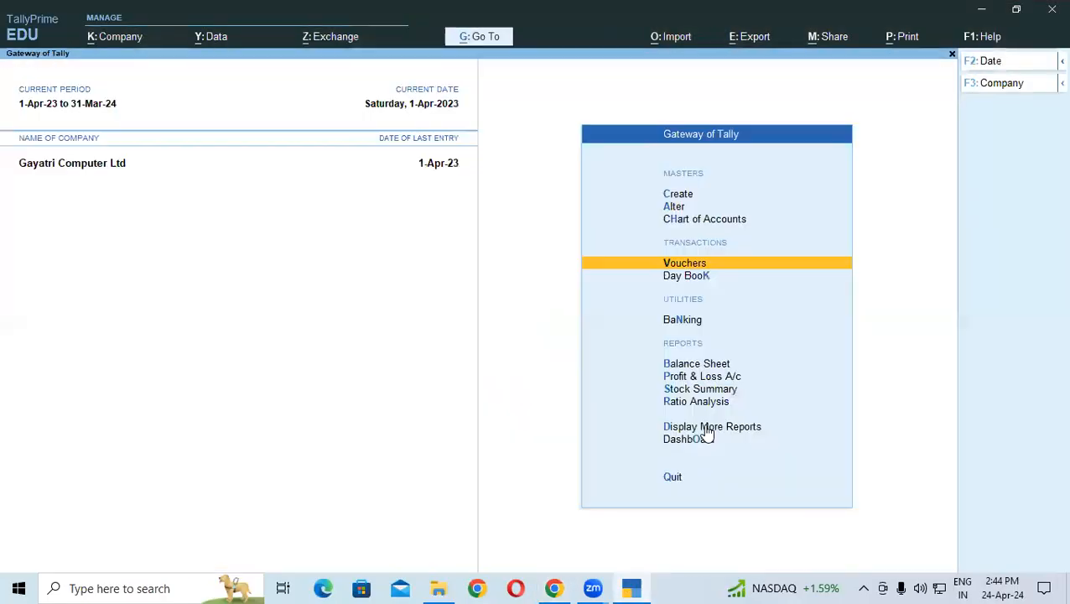
key(Escape)
key(Escape)
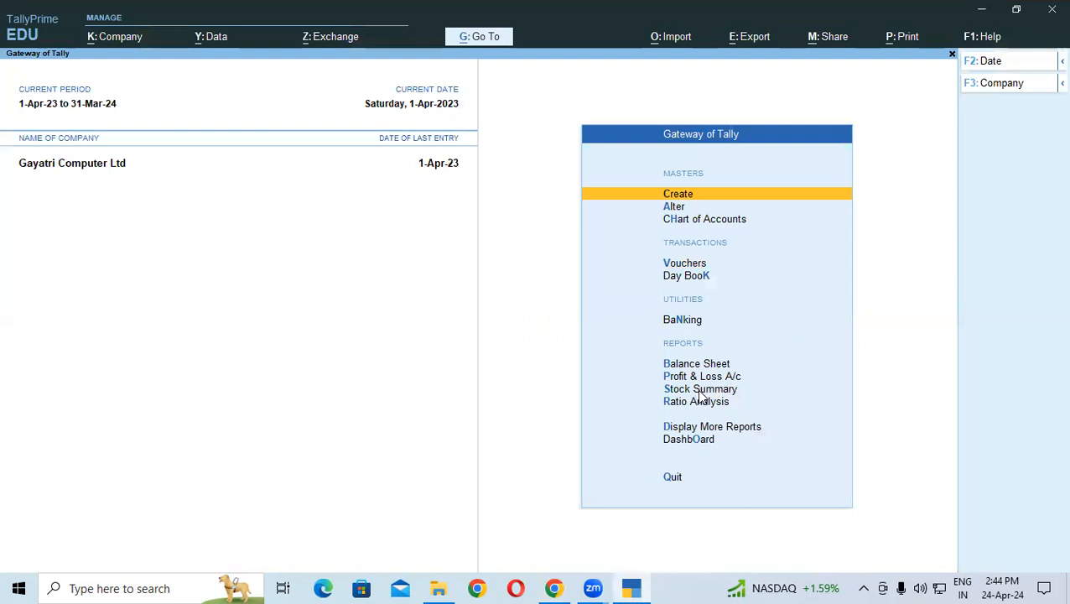
click(697, 390)
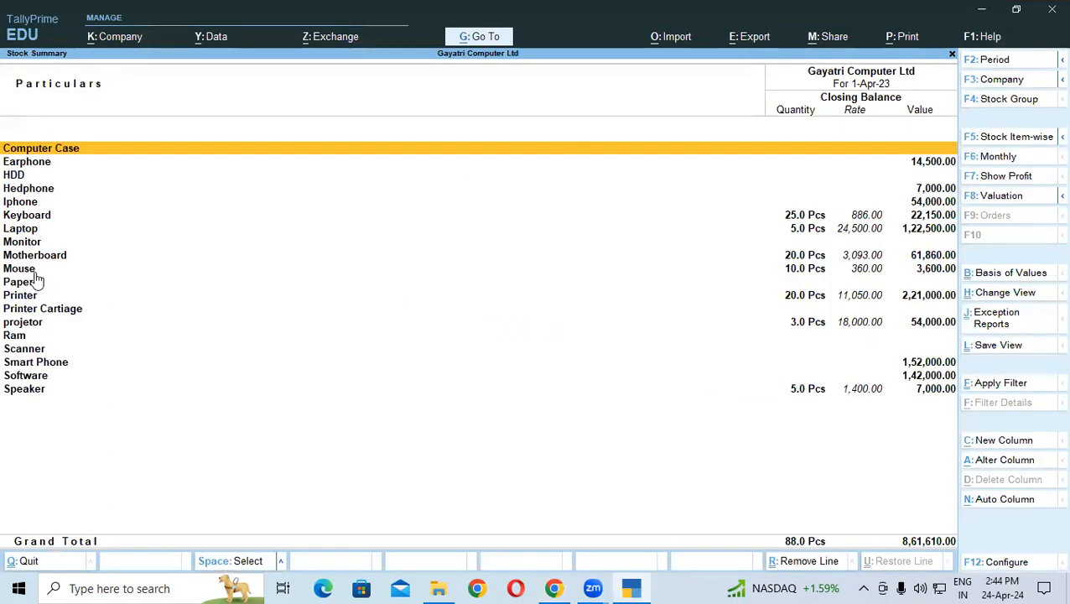
click(25, 217)
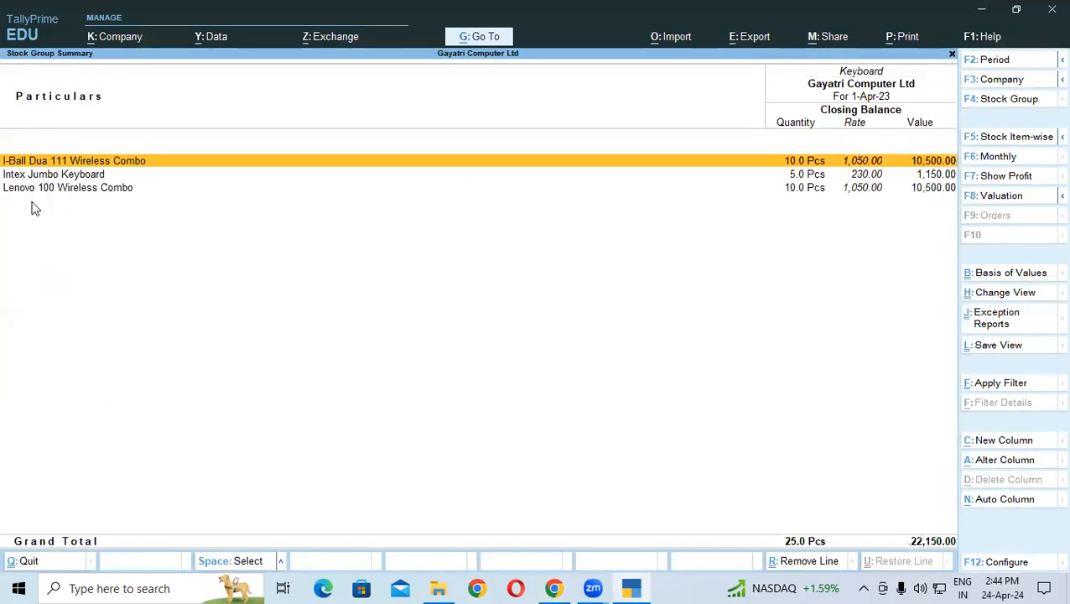
click(51, 189)
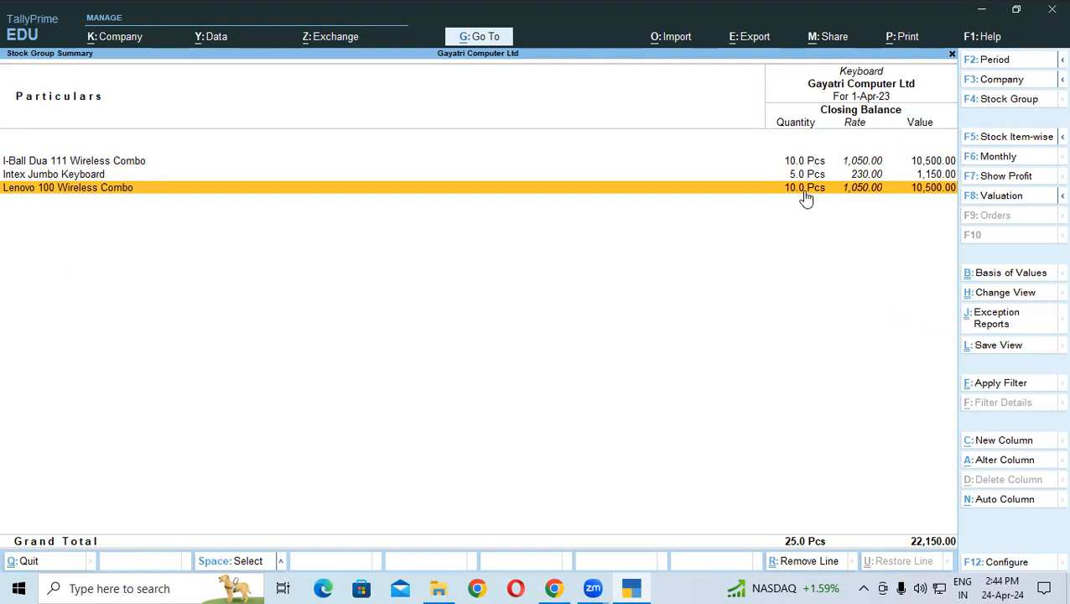
key(Escape)
key(Escape)
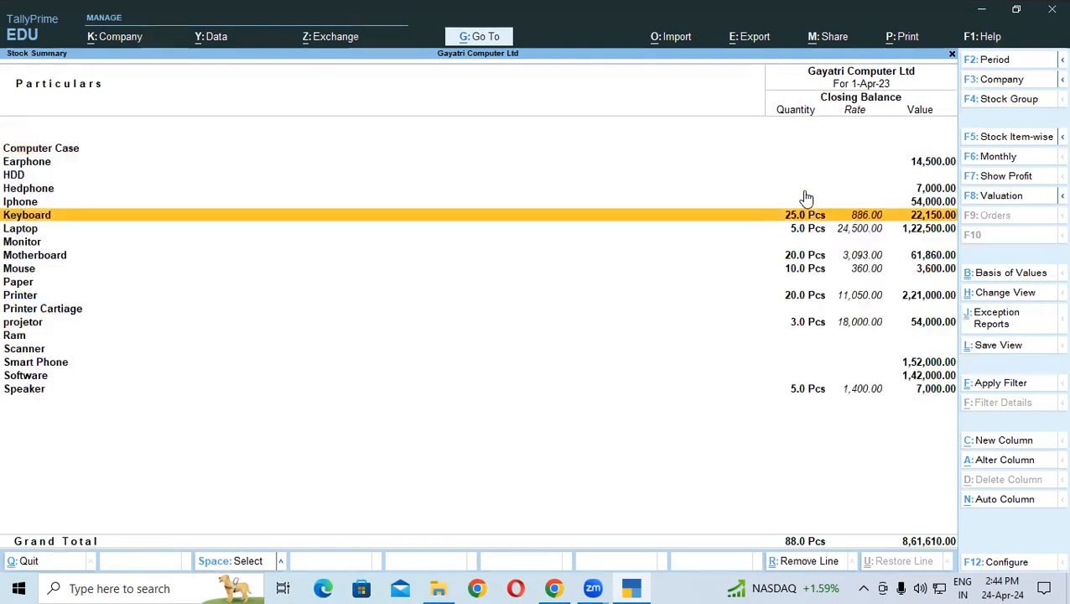
key(Up)
key(Up)
key(Up)
key(Up)
key(Up)
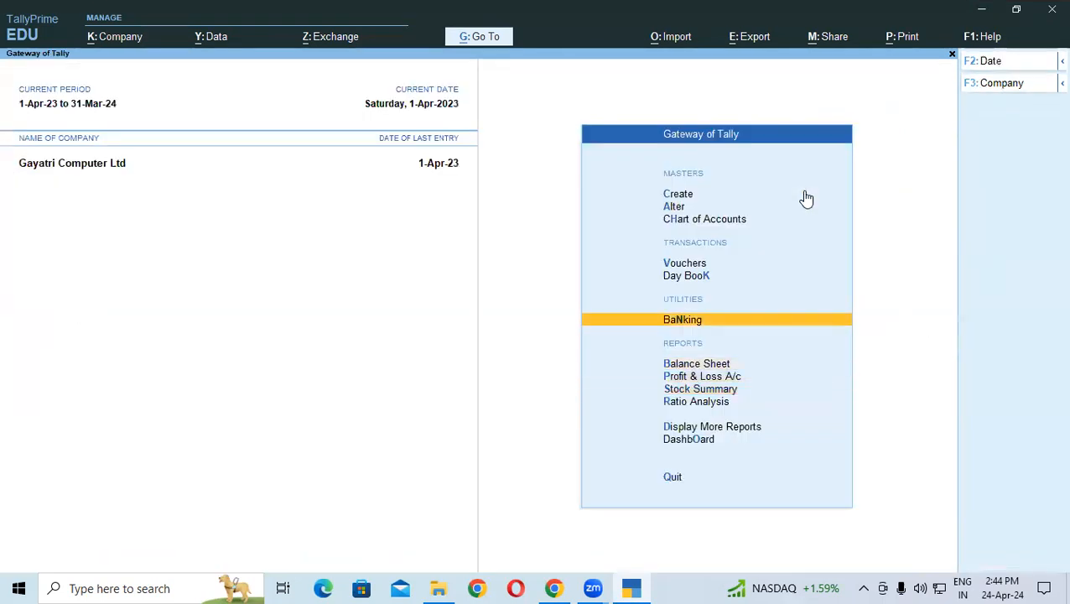
Step: Start purchase voucher No. 13 with supplier invoice 212, party LENOVO LTD and ledger Purchase Local
key(Return)
text(212)
key(Return)
key(Return)
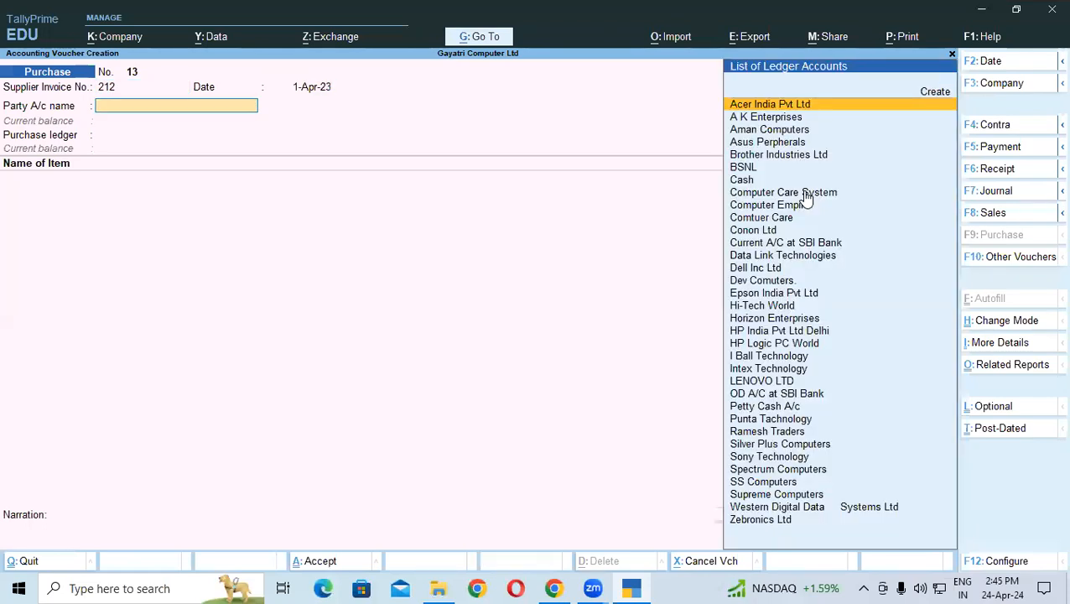
key(alt+Tab)
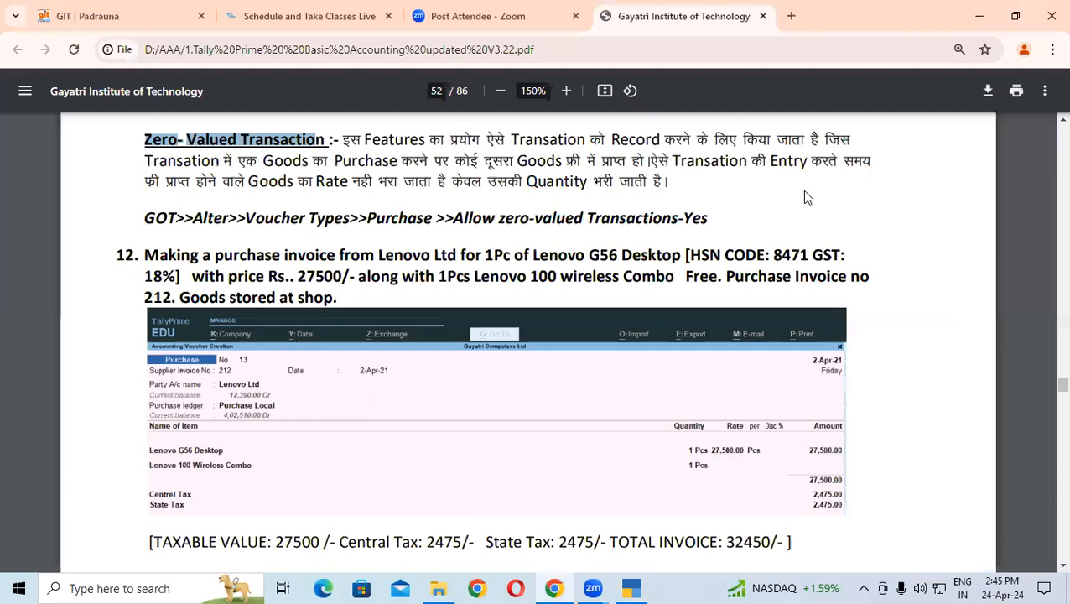
key(alt+Tab)
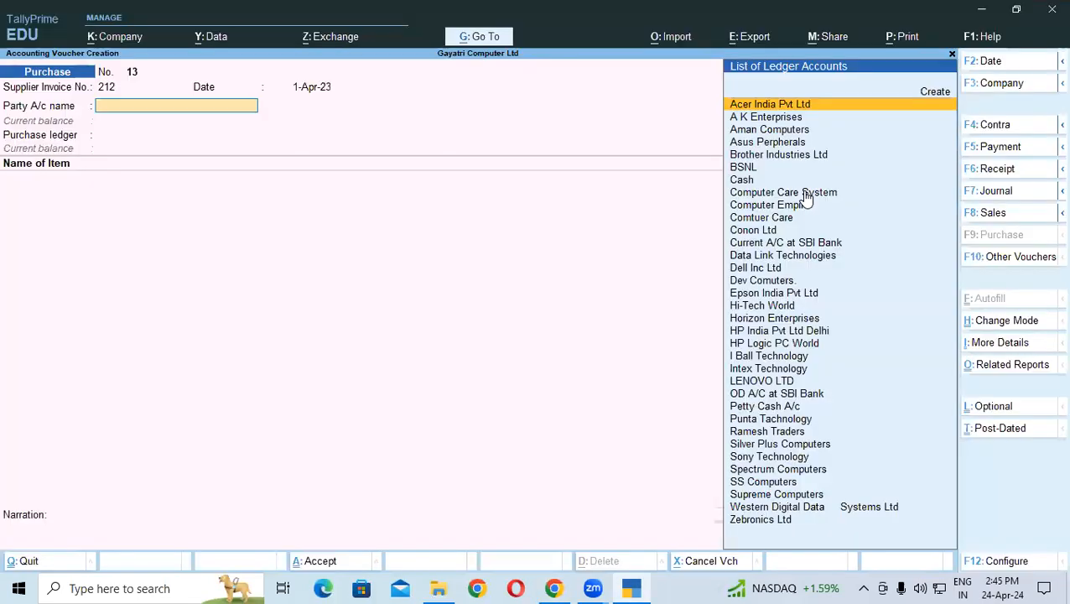
text(l)
key(Return)
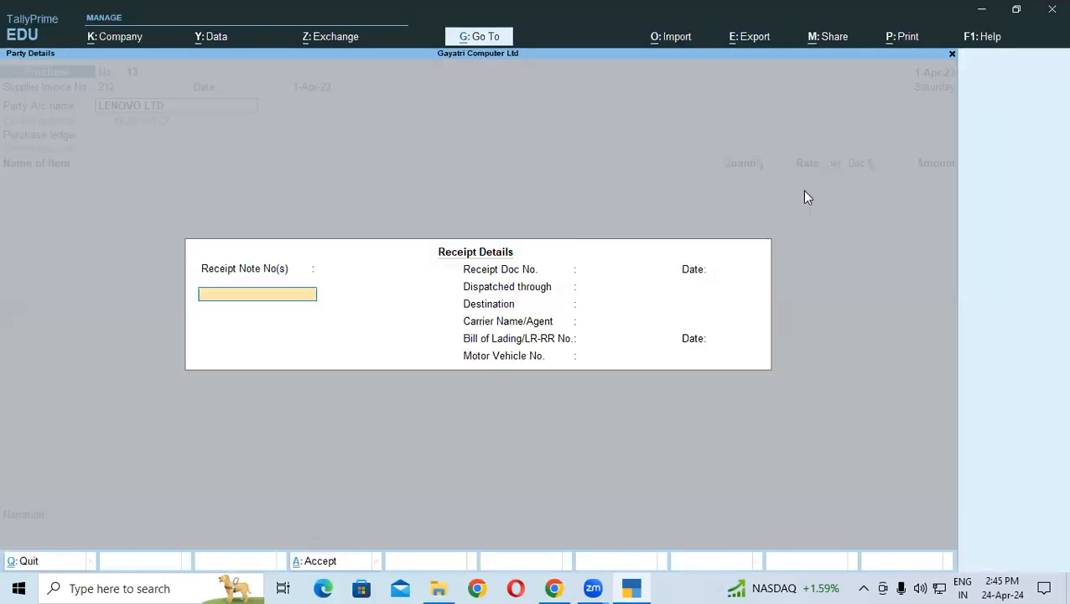
key(ctrl+a)
key(ctrl+a)
key(Down)
key(Return)
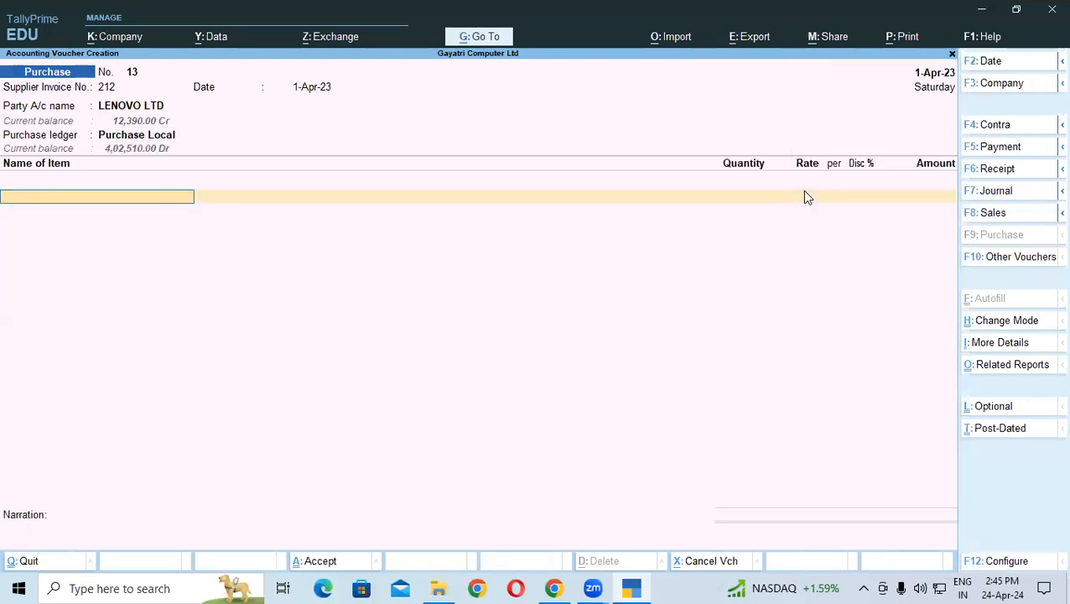
text(L)
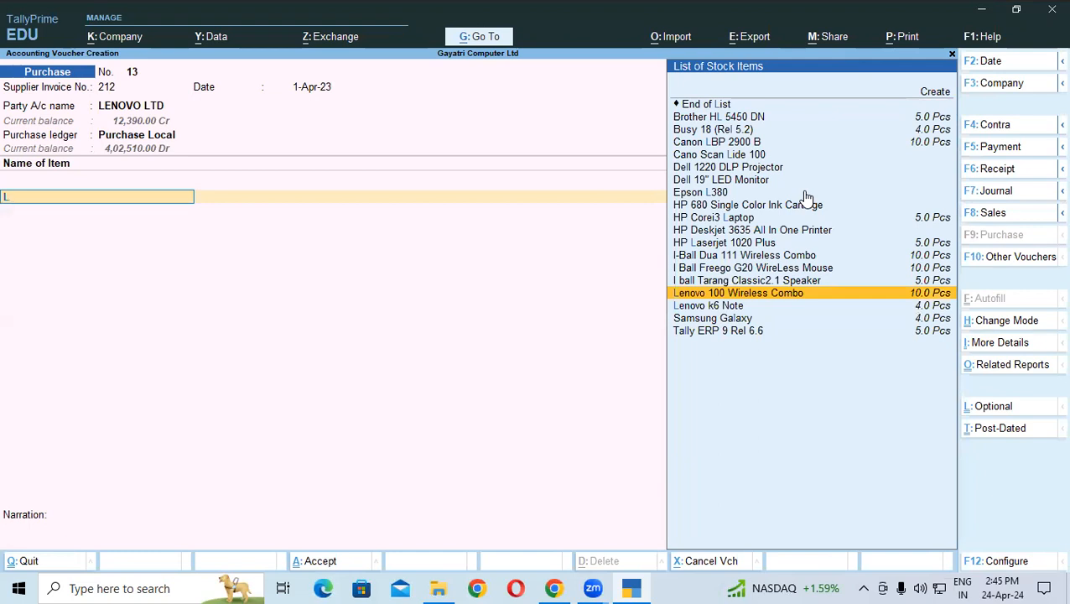
Step: Create a new stock item named 'Lenovo G56 Desktop', copying the name from the PDF
key(alt+c)
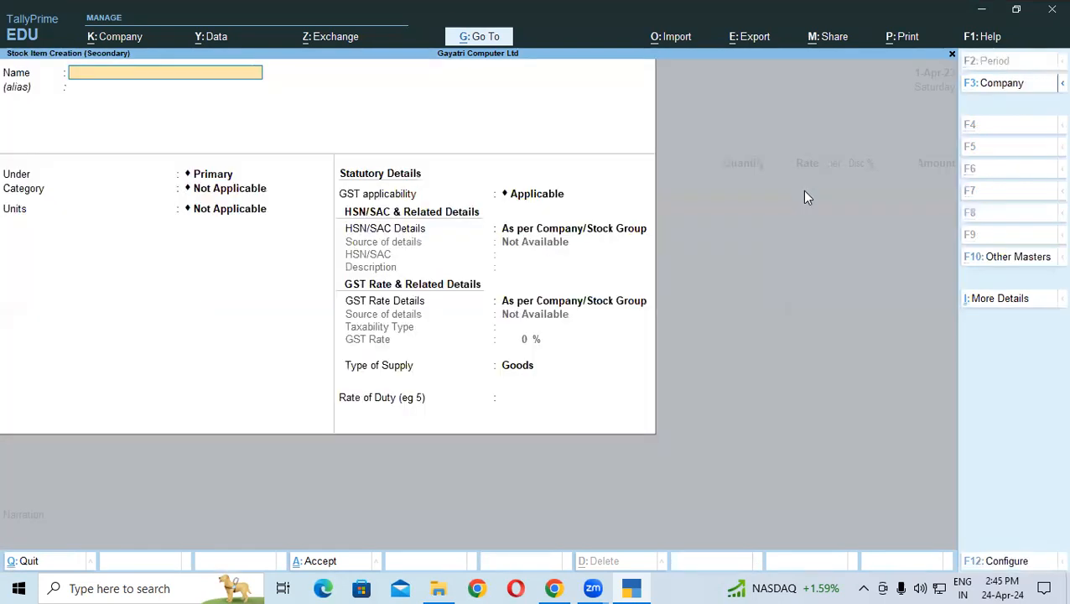
click(553, 588)
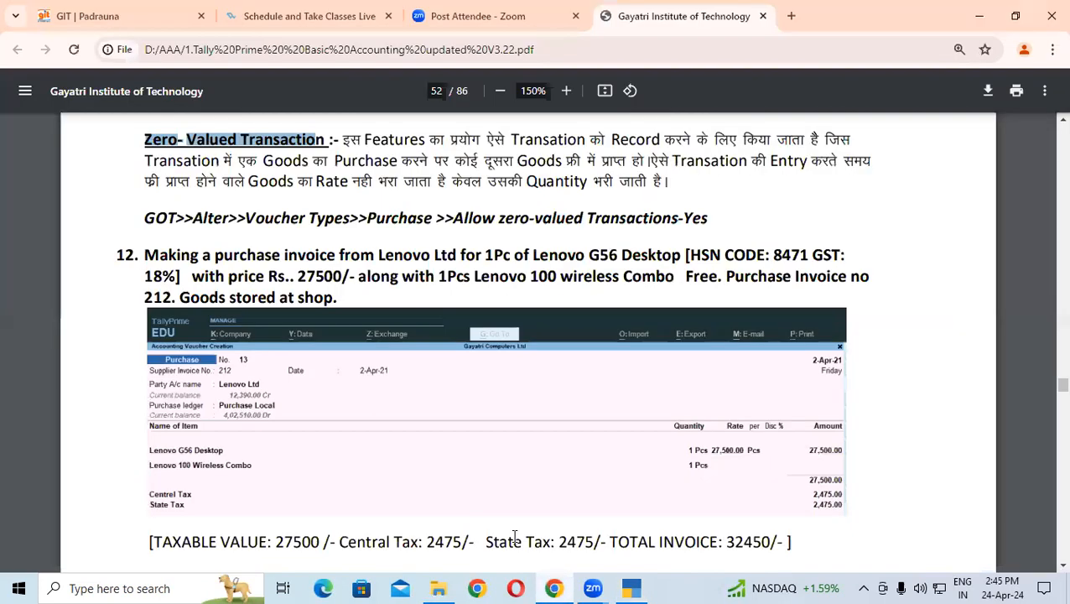
drag(533, 256, 681, 256)
key(ctrl+c)
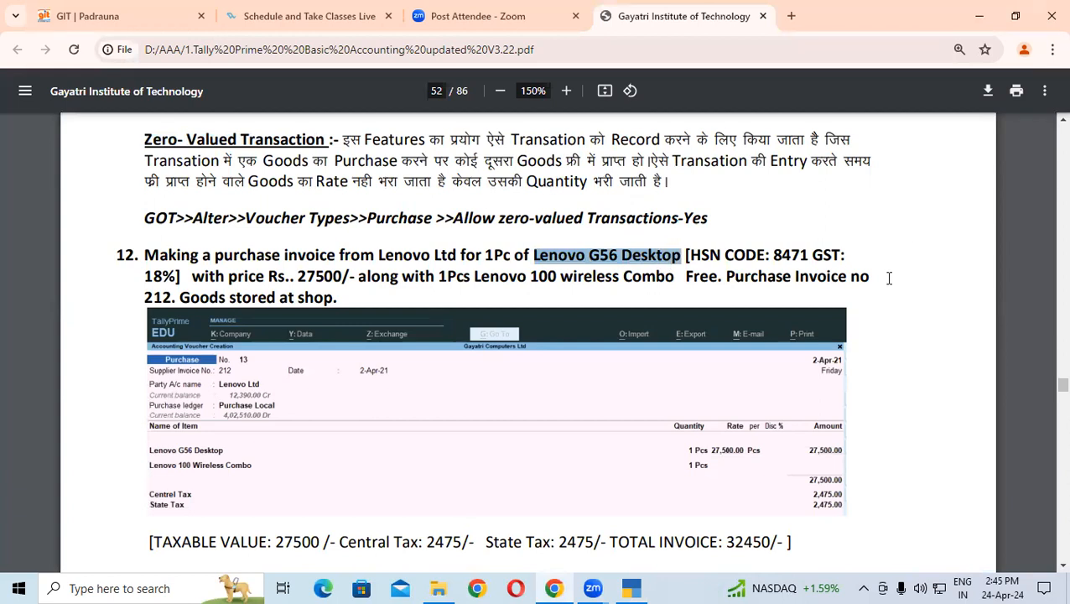
key(alt+Tab)
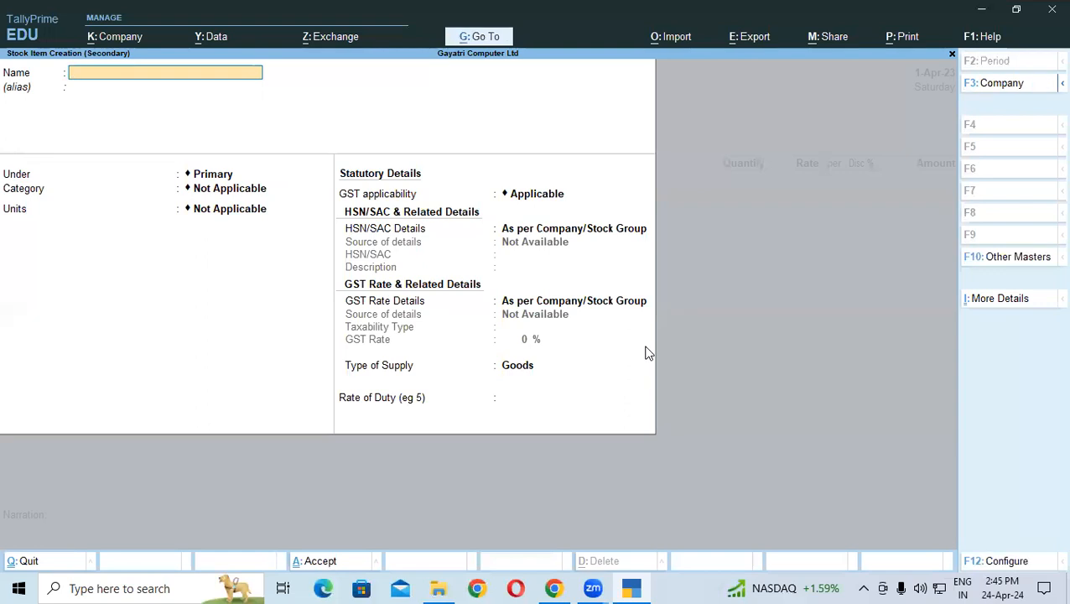
key(alt+Tab)
key(super)
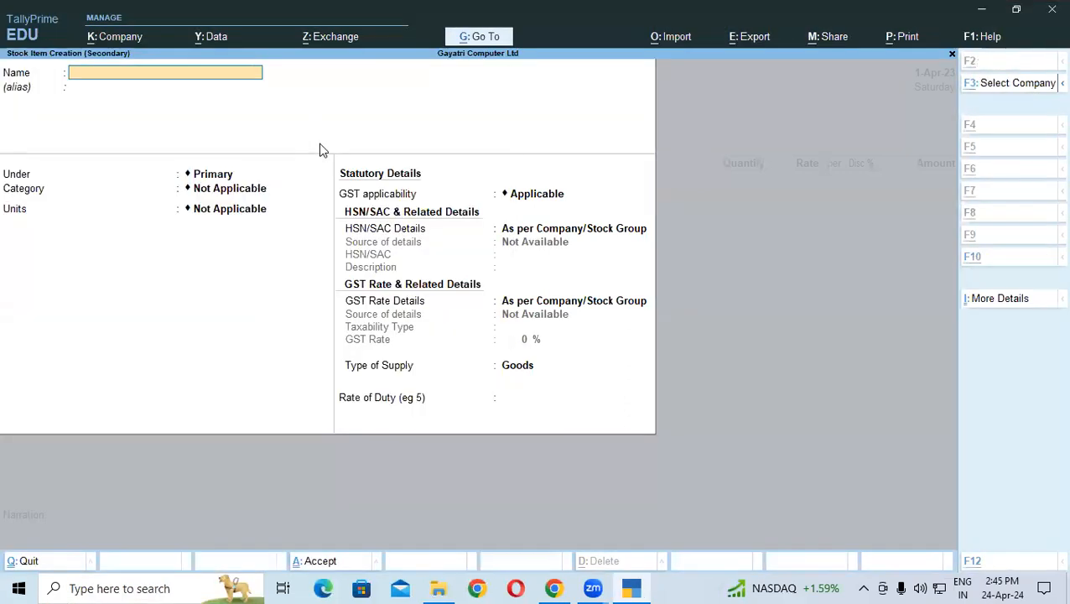
key(alt+Tab)
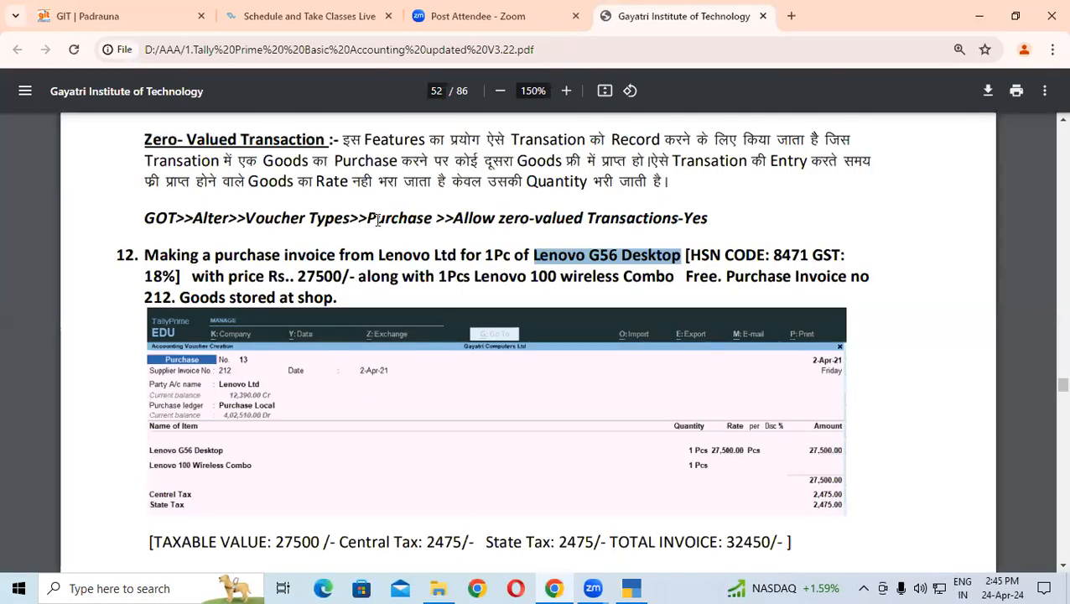
key(alt+Tab)
key(ctrl+v)
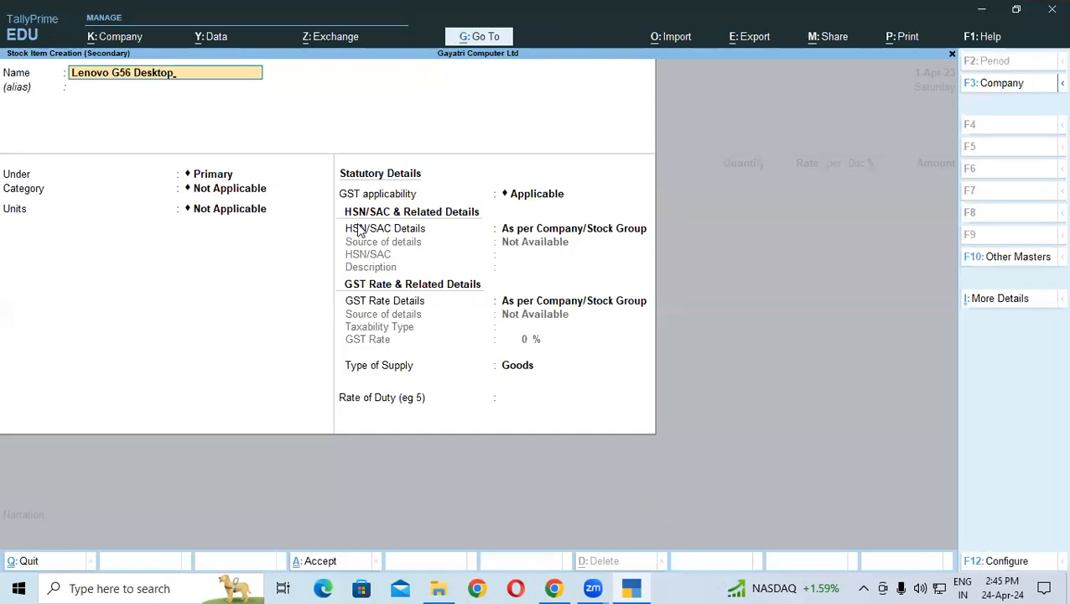
key(Return)
key(Return)
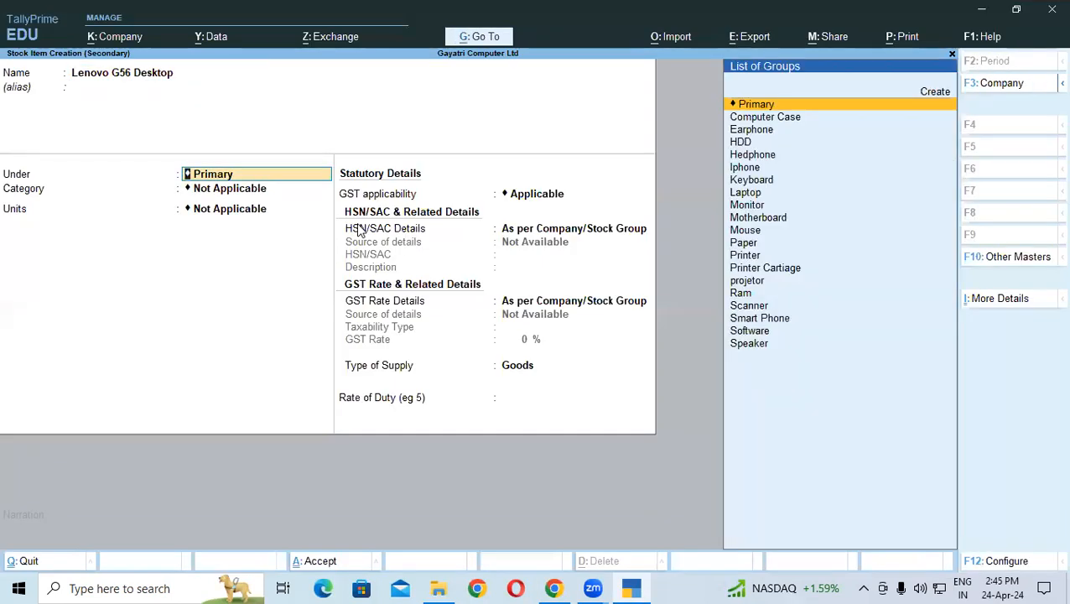
Step: Create a new stock group 'Desktop' under Primary for the item
text(d)
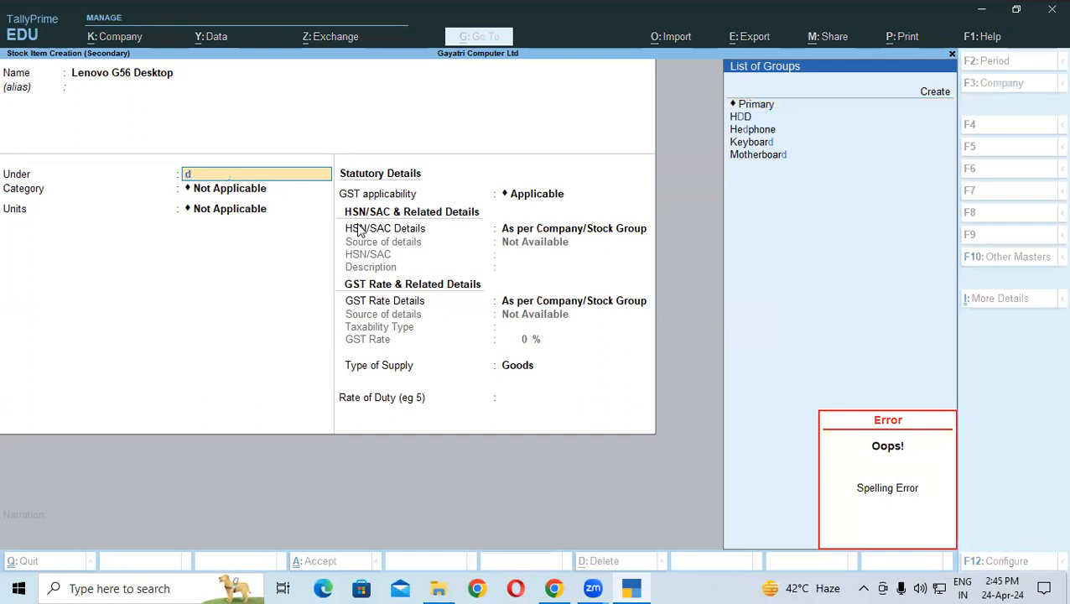
key(Up)
key(Up)
key(Up)
key(Up)
key(Up)
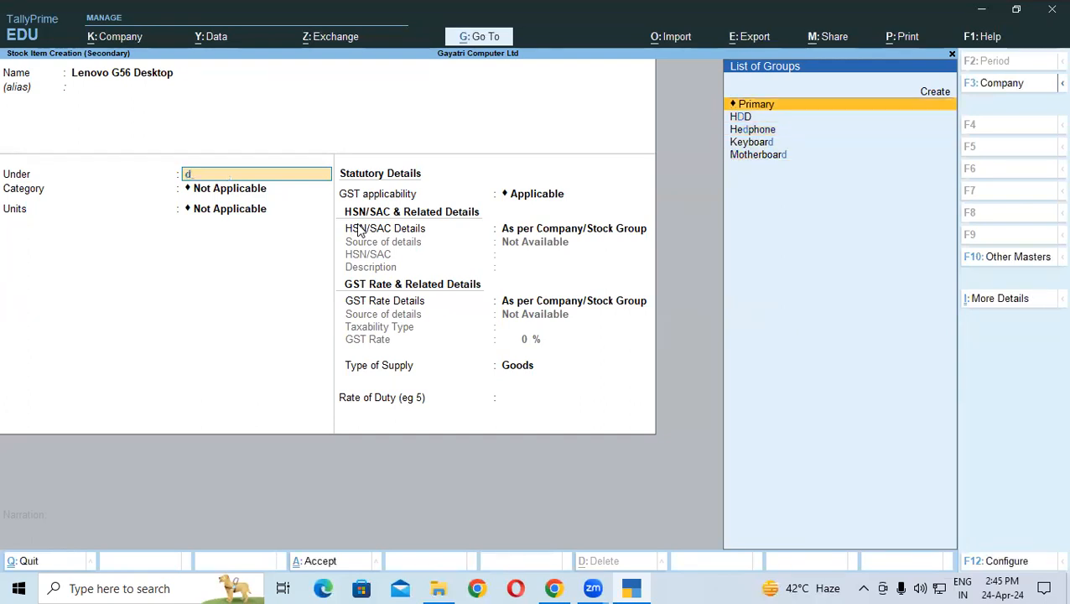
key(alt+c)
text(Desktop)
key(Return)
key(Return)
key(Return)
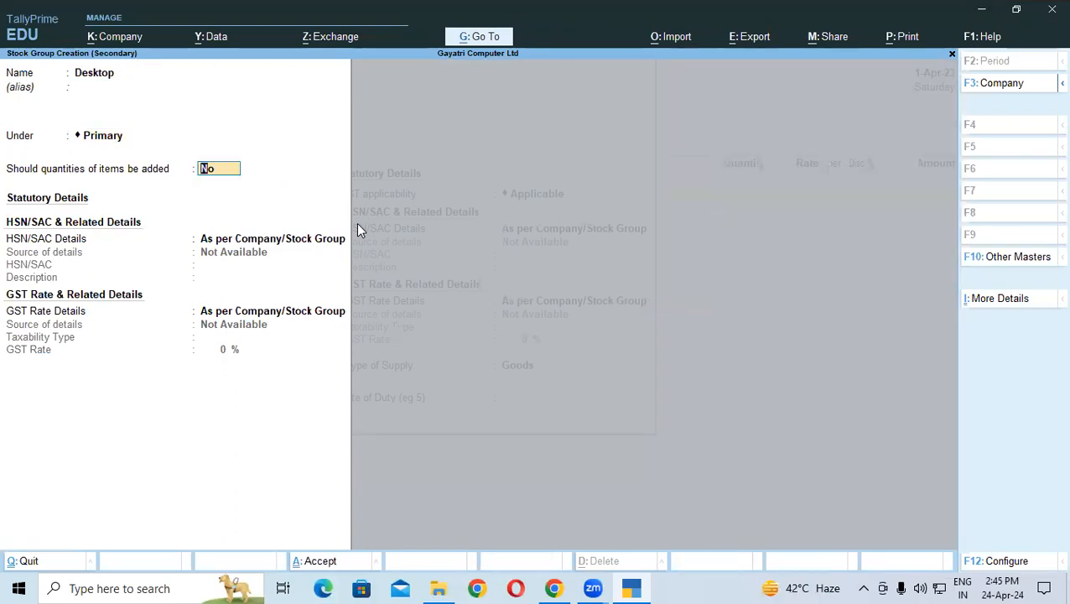
Step: Allow quantities to be added and specify HSN code 8471 in the Desktop group
text(y)
key(Return)
key(Down)
key(Return)
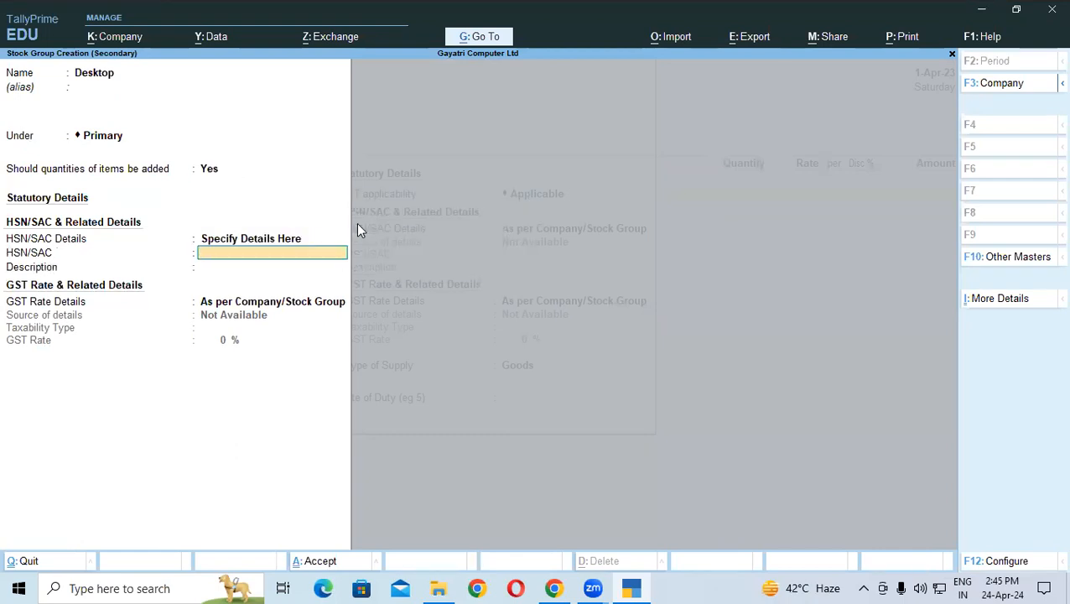
key(alt+Tab)
key(alt+Tab)
text(8471)
Step: Enter HSN description 'Desktop' and set GST as taxable at 18%
key(Return)
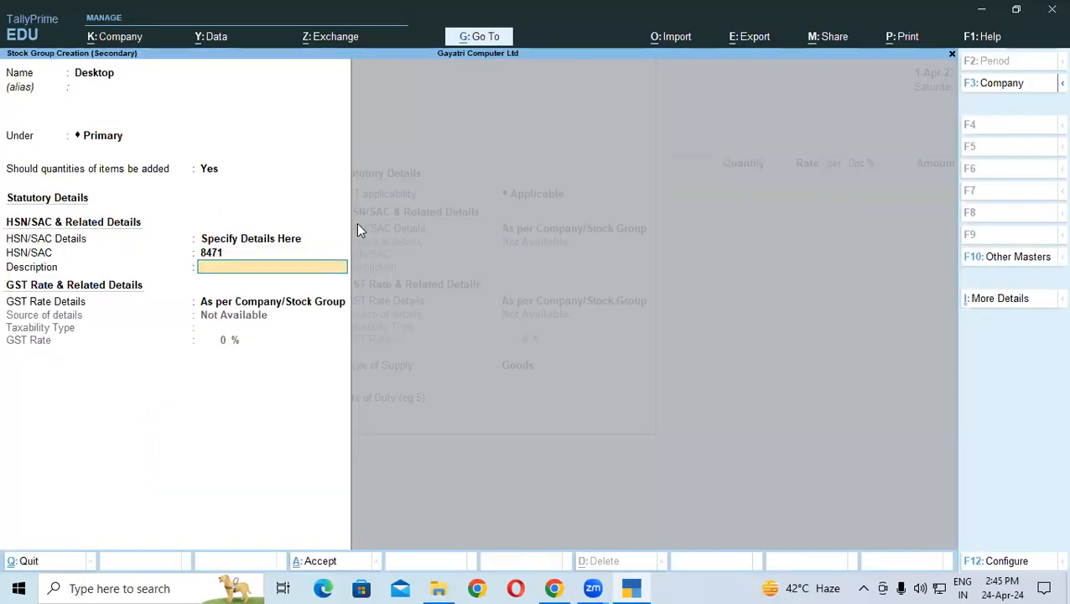
text(Es)
key(BackSpace)
key(BackSpace)
text(Desktop)
key(Return)
key(Down)
key(Return)
key(Return)
text(18)
key(Return)
Step: Save the Desktop group, give the item category Lenovo and unit Pcs, and save it
key(y)
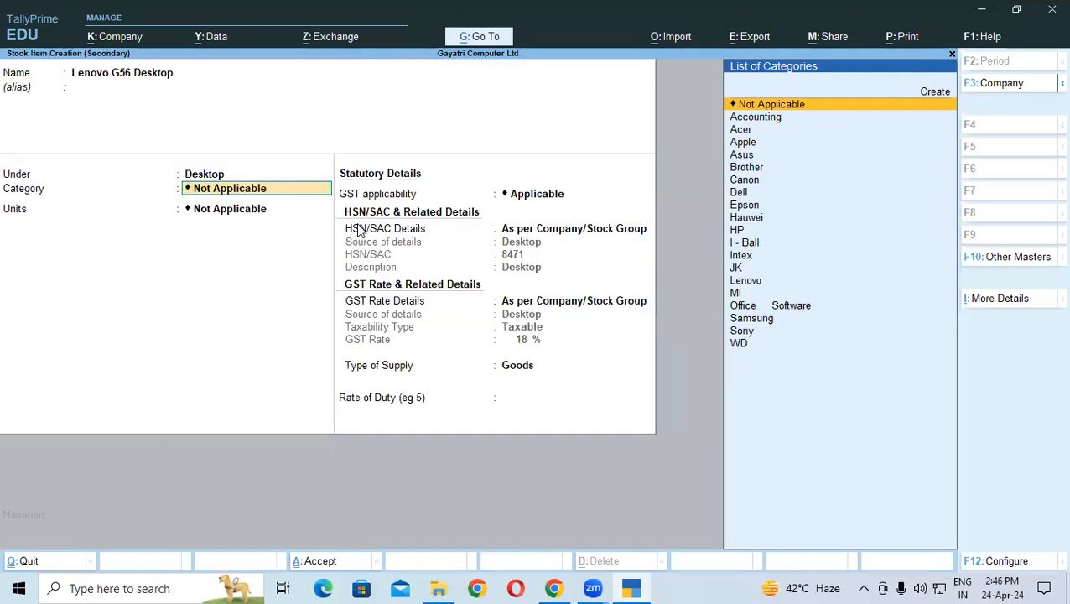
key(Down)
key(Down)
key(Down)
key(Down)
key(Down)
key(Down)
key(Down)
key(Down)
key(Down)
key(Down)
key(Down)
key(Down)
key(Down)
key(Down)
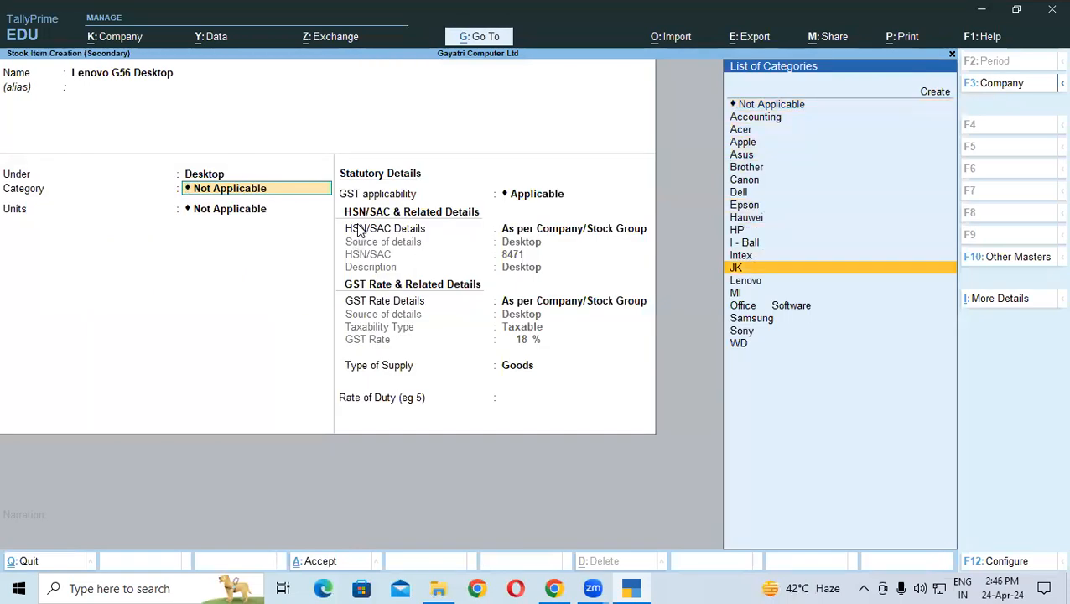
key(Return)
key(Down)
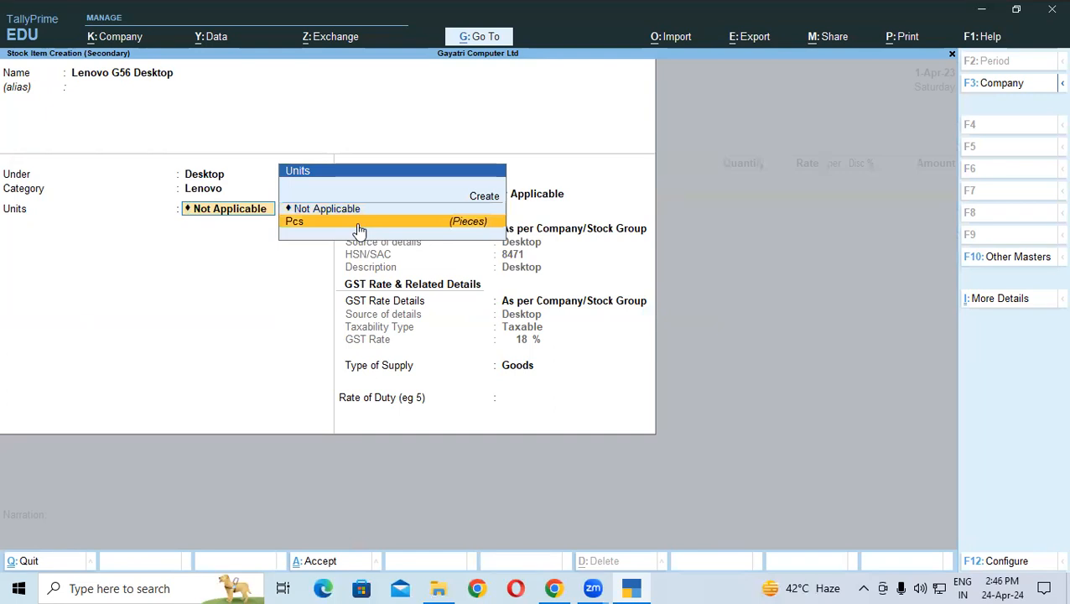
key(Return)
key(ctrl+a)
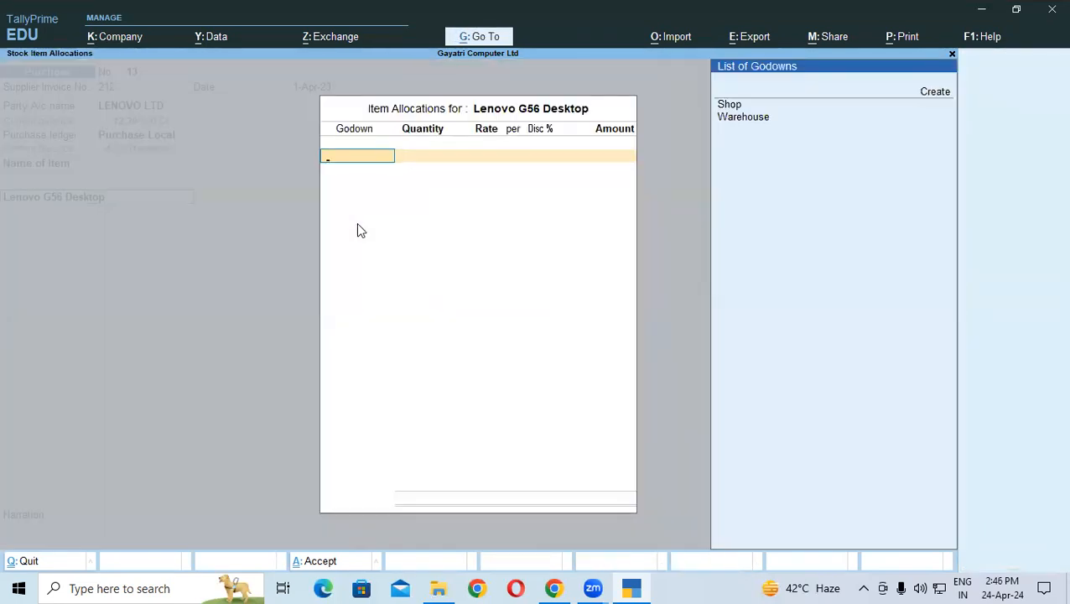
Step: Allocate 1 Pcs of Lenovo G56 Desktop to godown Shop at a rate of 27,500
key(Down)
key(Return)
text(4)
key(Return)
key(BackSpace)
text(1)
key(Return)
text(2)
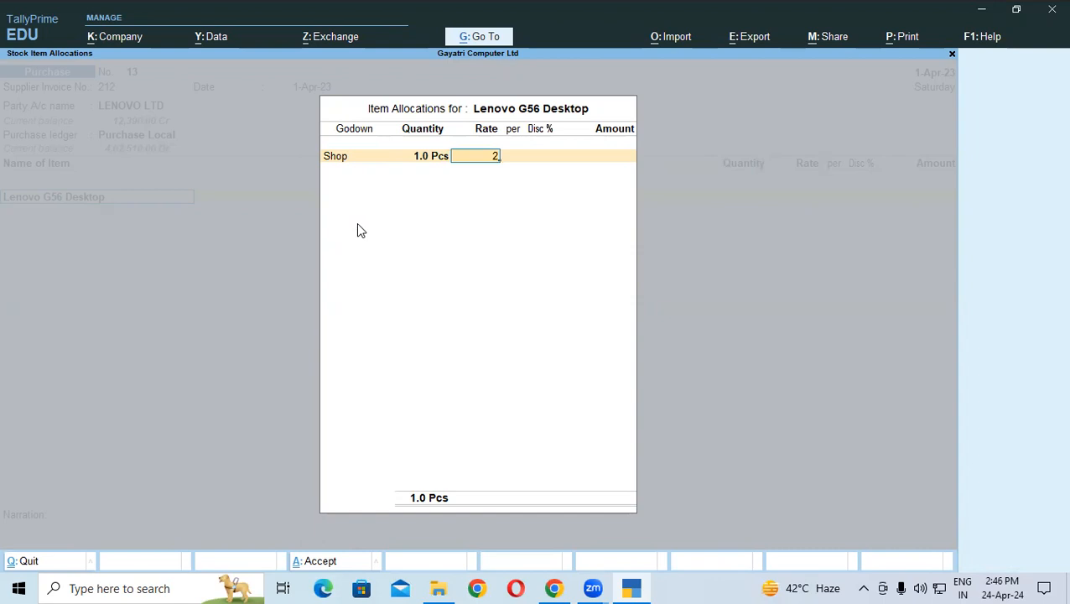
text(7,500)
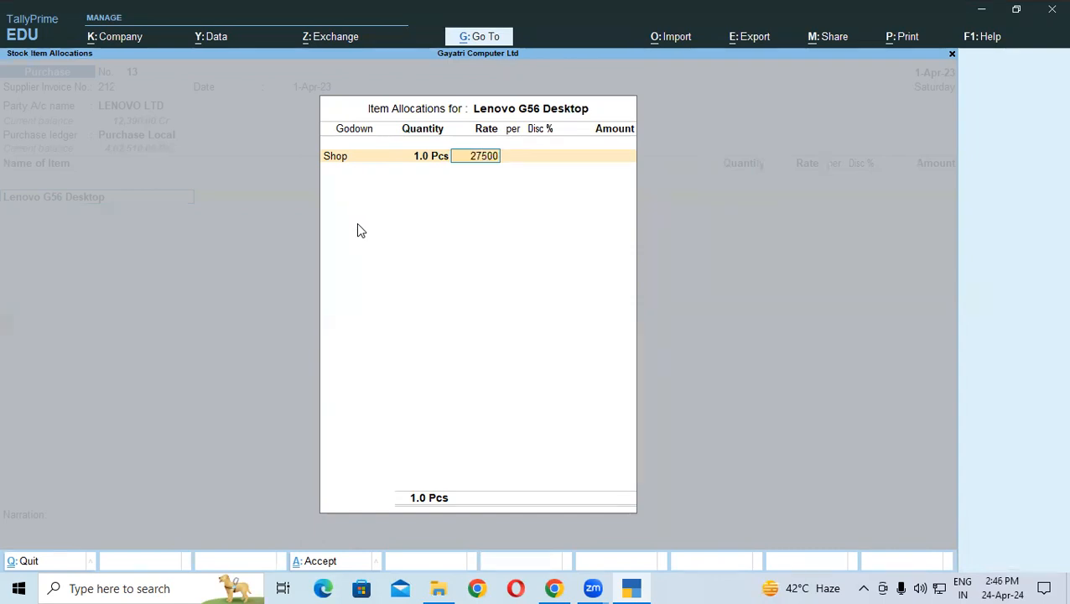
key(Return)
key(Return)
key(Return)
key(Return)
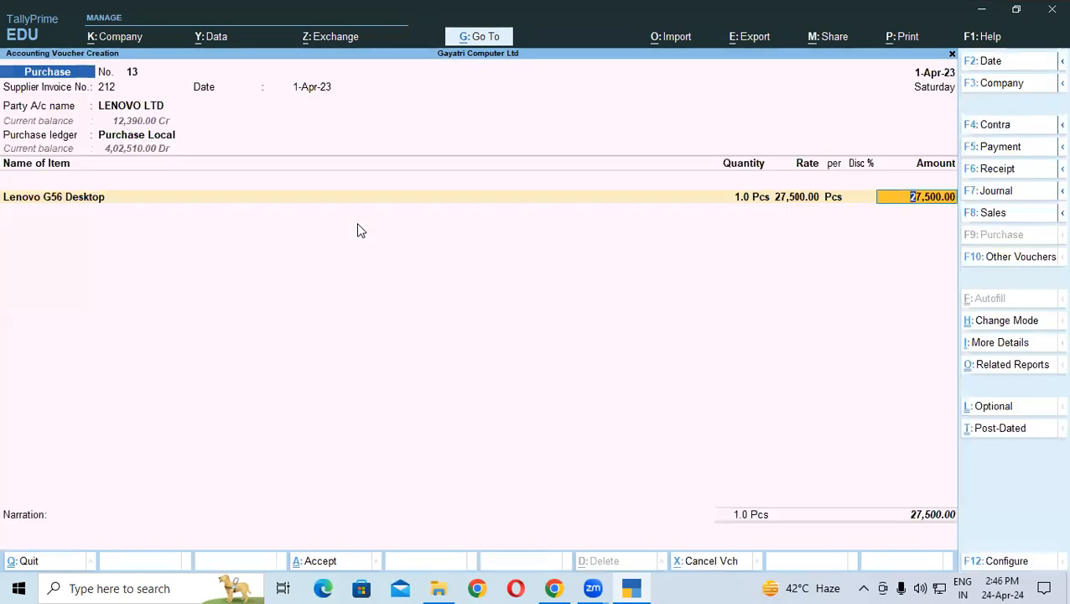
key(Return)
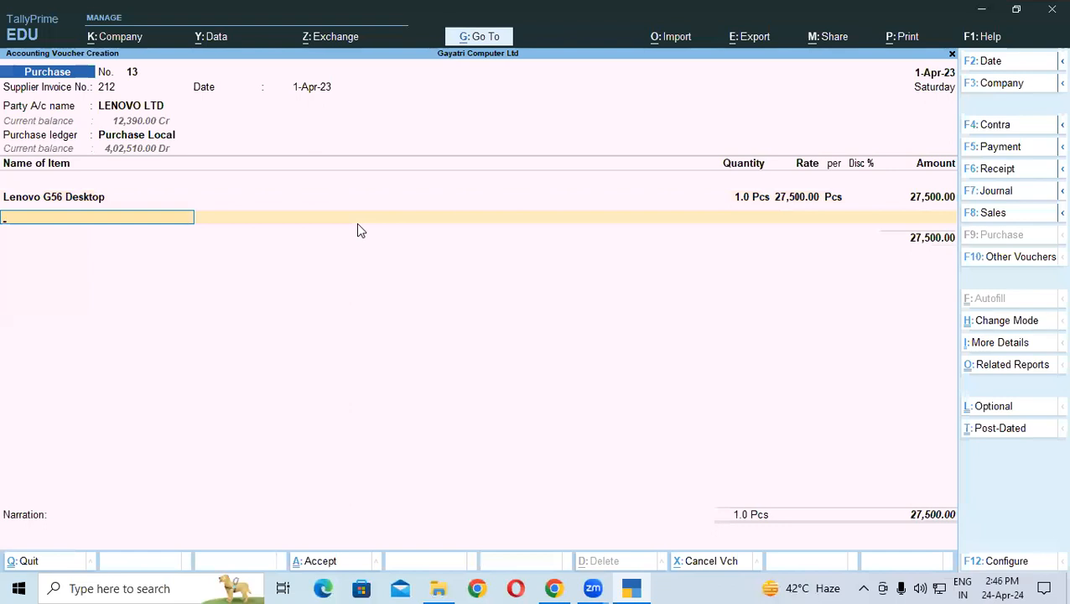
Step: Add Lenovo 100 Wireless Combo at godown Shop with its 1,050.00 rate cleared to zero
text(L)
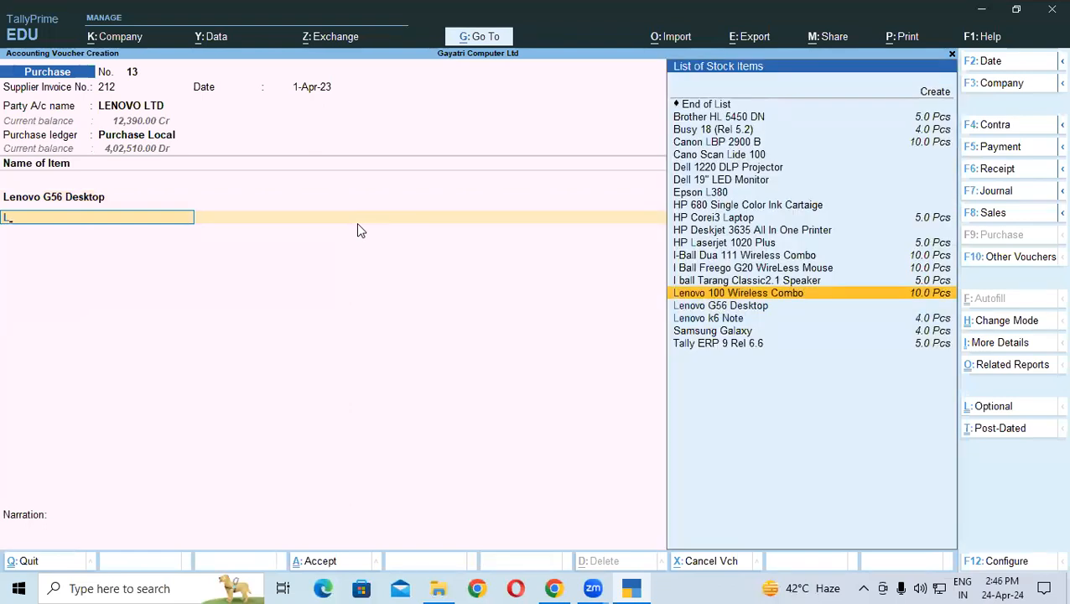
click(911, 293)
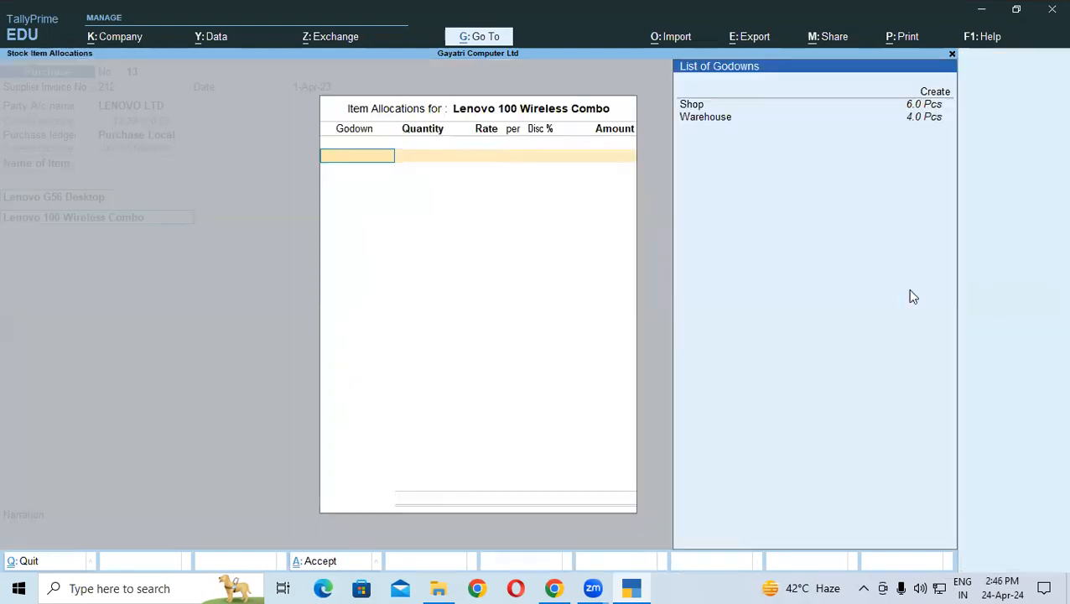
key(Return)
key(Return)
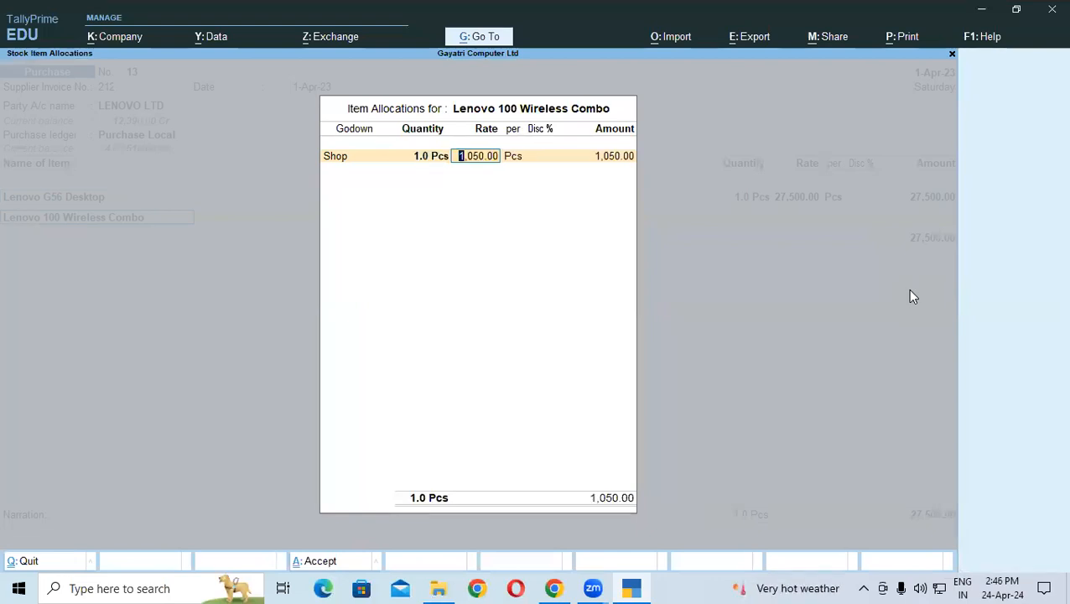
key(BackSpace)
key(Return)
key(Return)
key(Return)
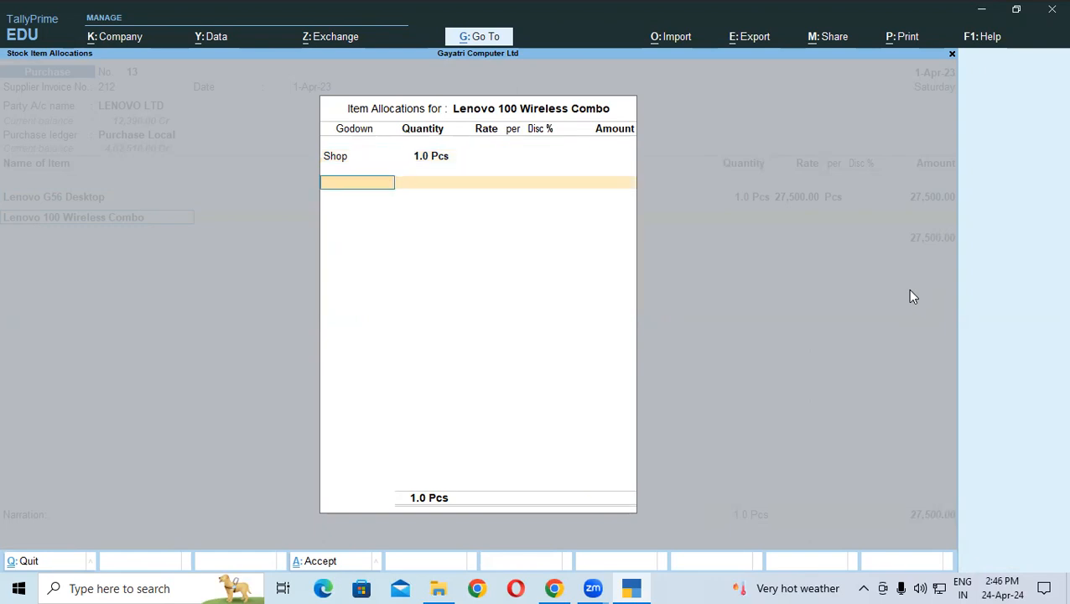
key(Return)
key(Return)
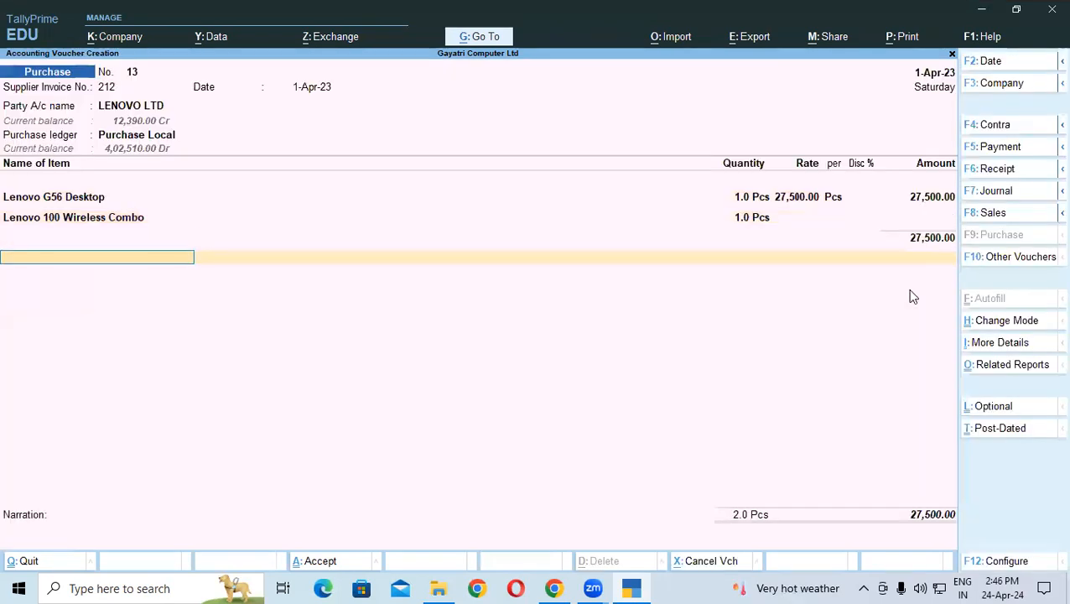
Step: Add Central Tax 2,475.00 and State Tax, verify against the PDF, and save voucher No. 13
text(Ce)
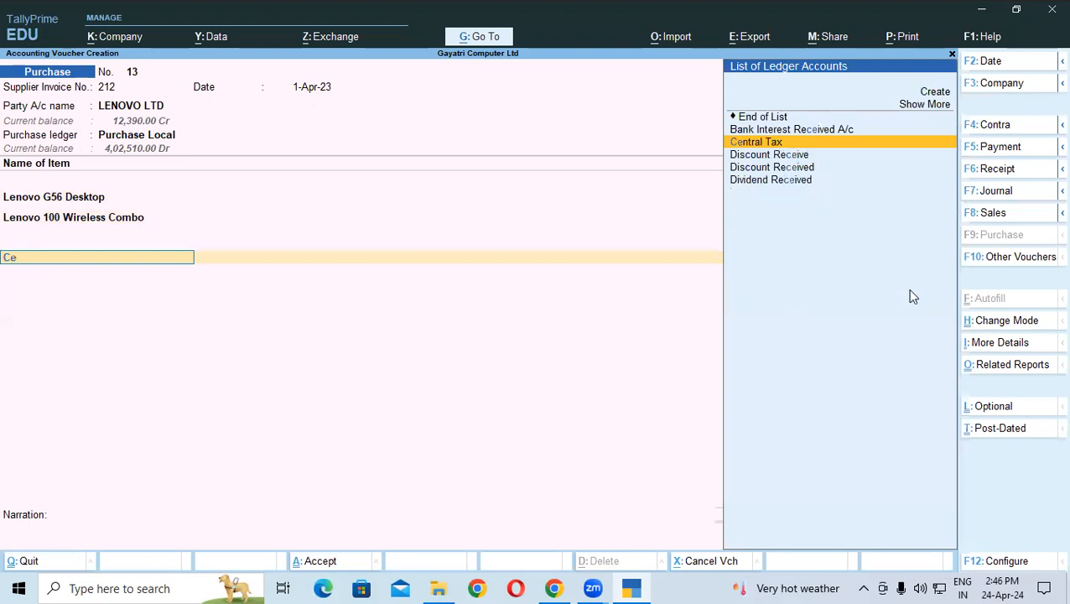
key(Return)
key(Return)
text(St)
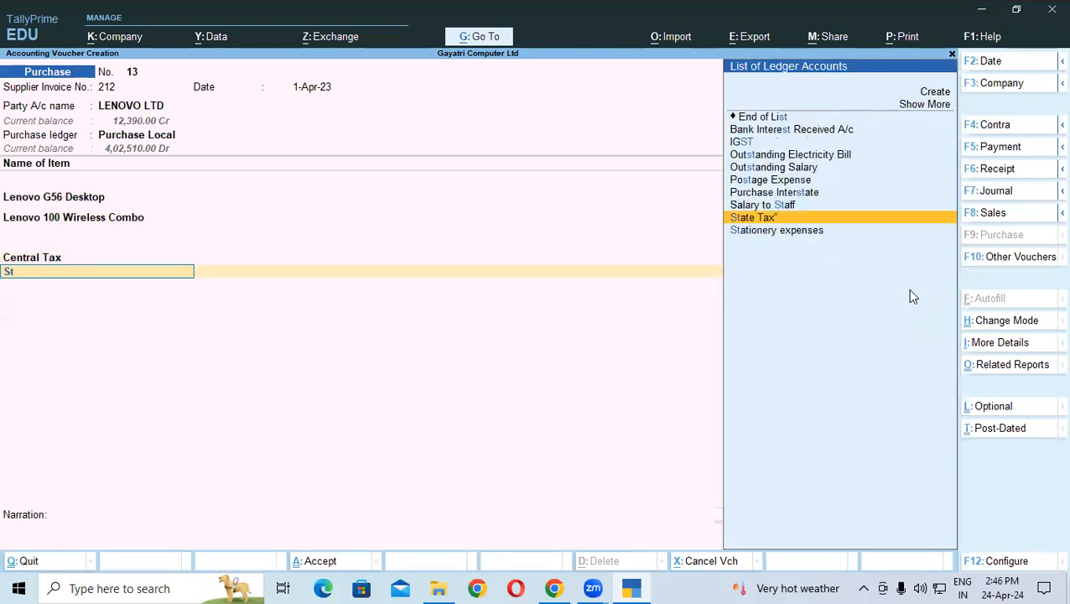
key(Return)
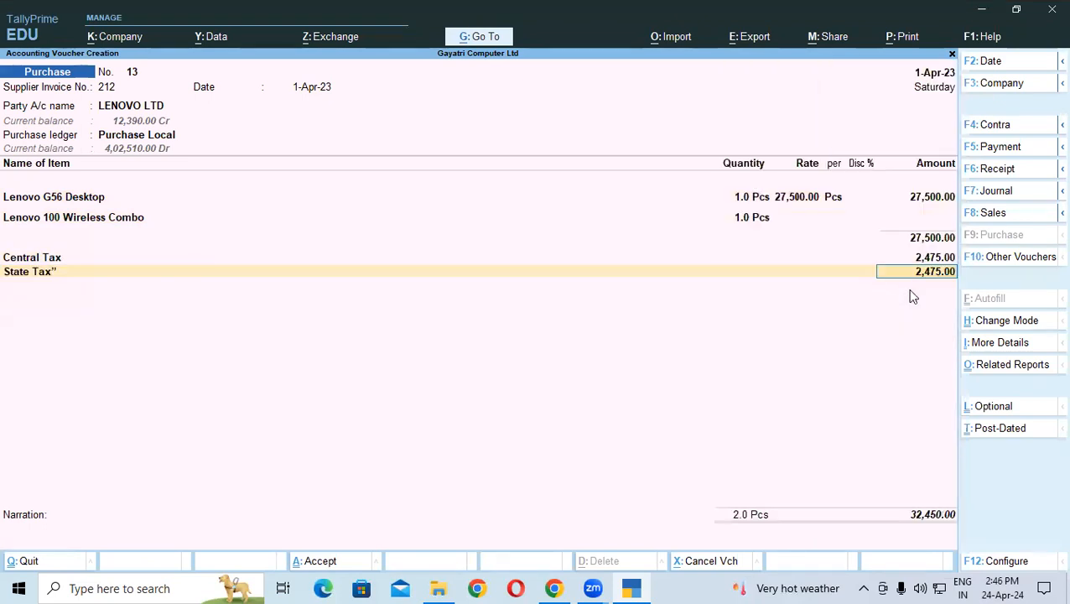
key(alt+Tab)
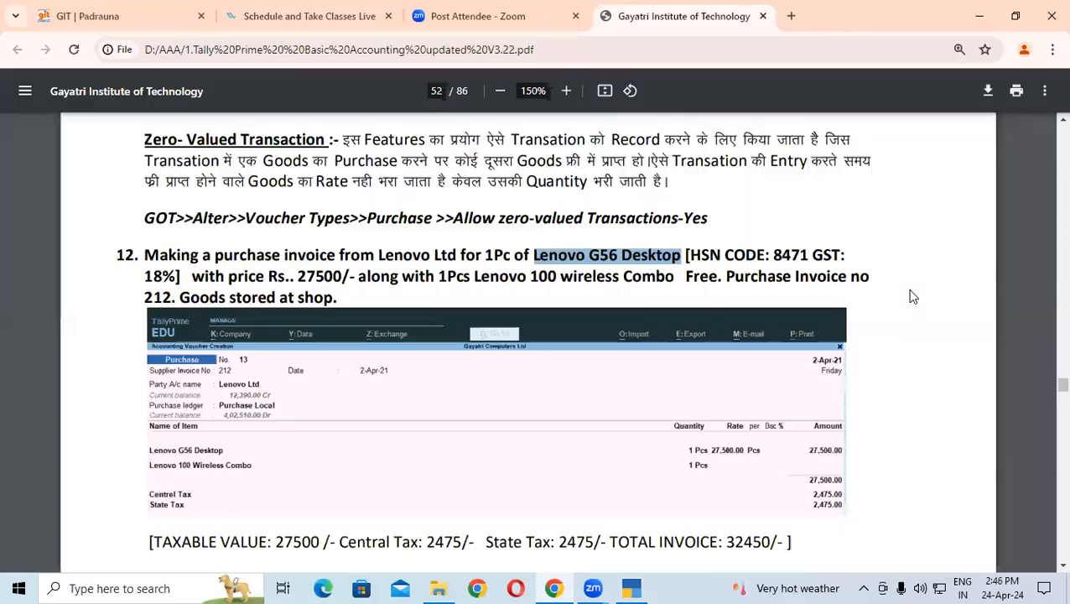
scroll(846, 487, down, 1)
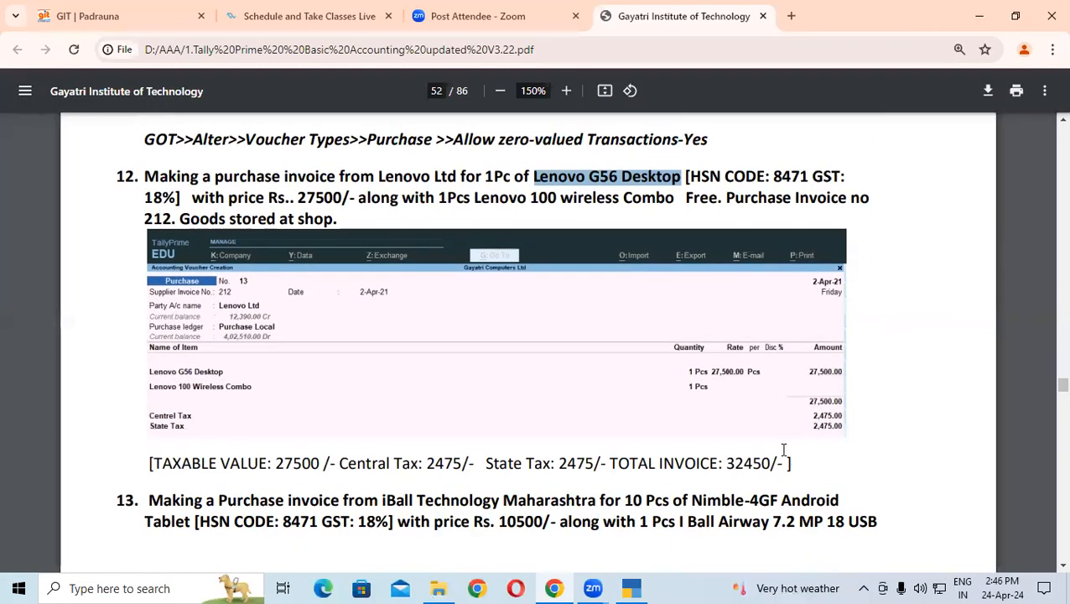
drag(339, 464, 467, 464)
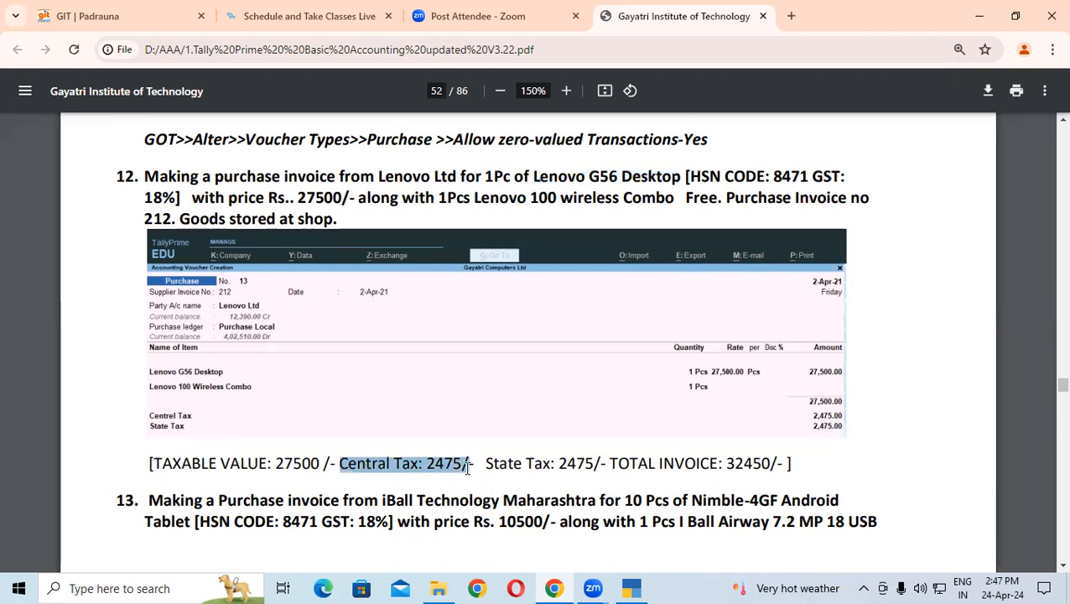
key(alt+Tab)
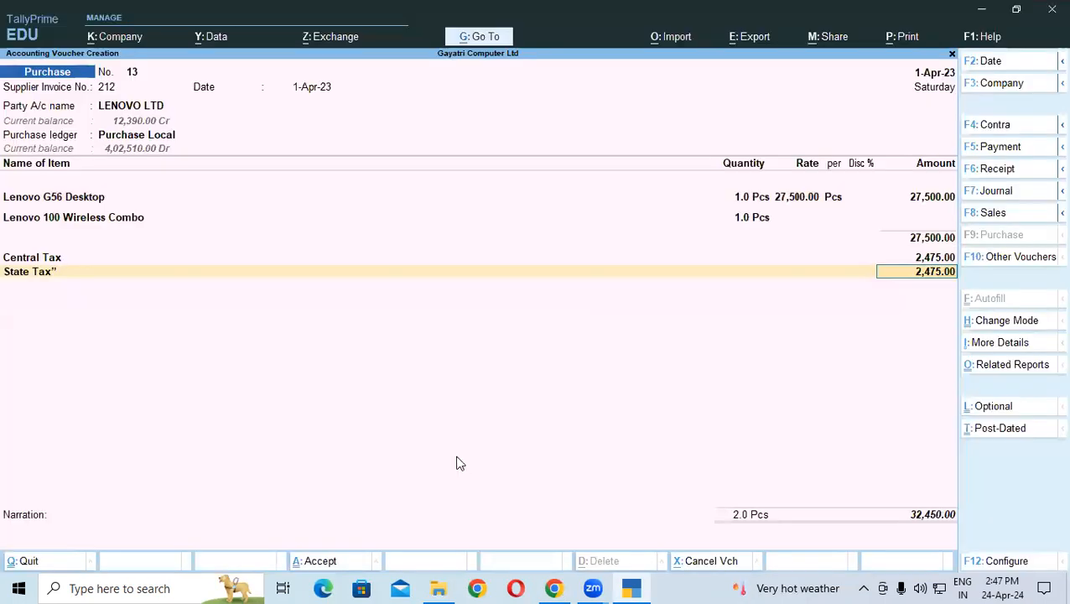
key(ctrl+a)
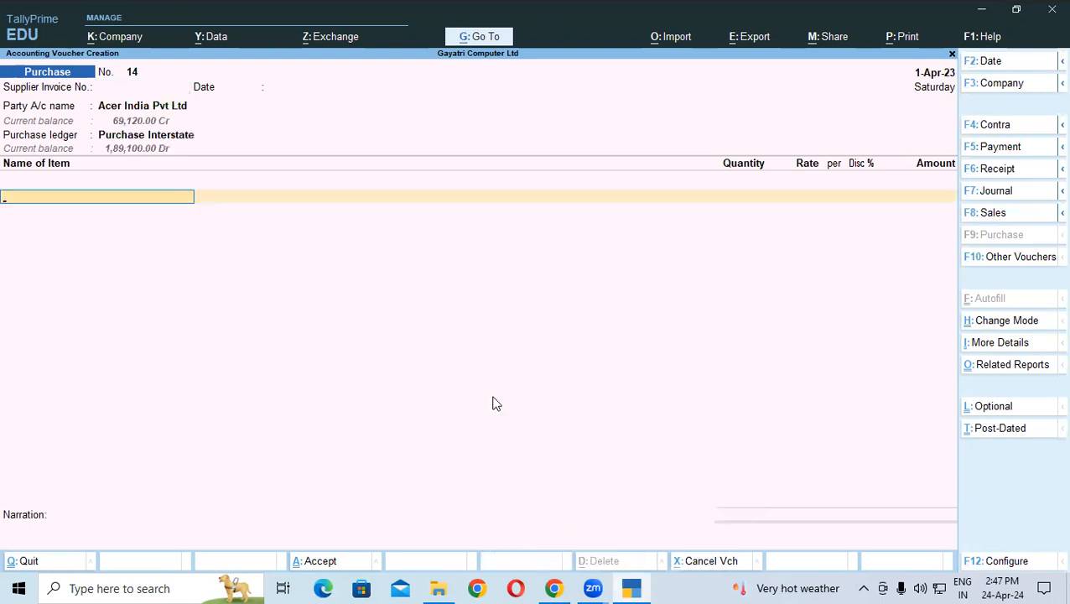
key(Escape)
Step: Check the Lenovo 100 Wireless Combo line in the Keyboard group of the Stock Summary
key(Down)
key(Down)
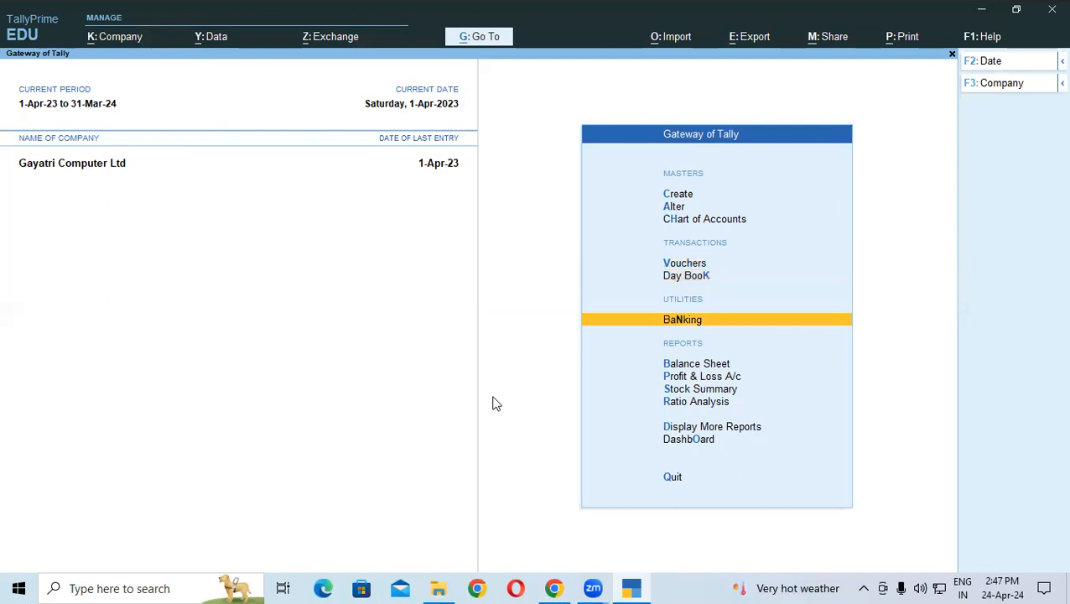
key(Down)
key(Down)
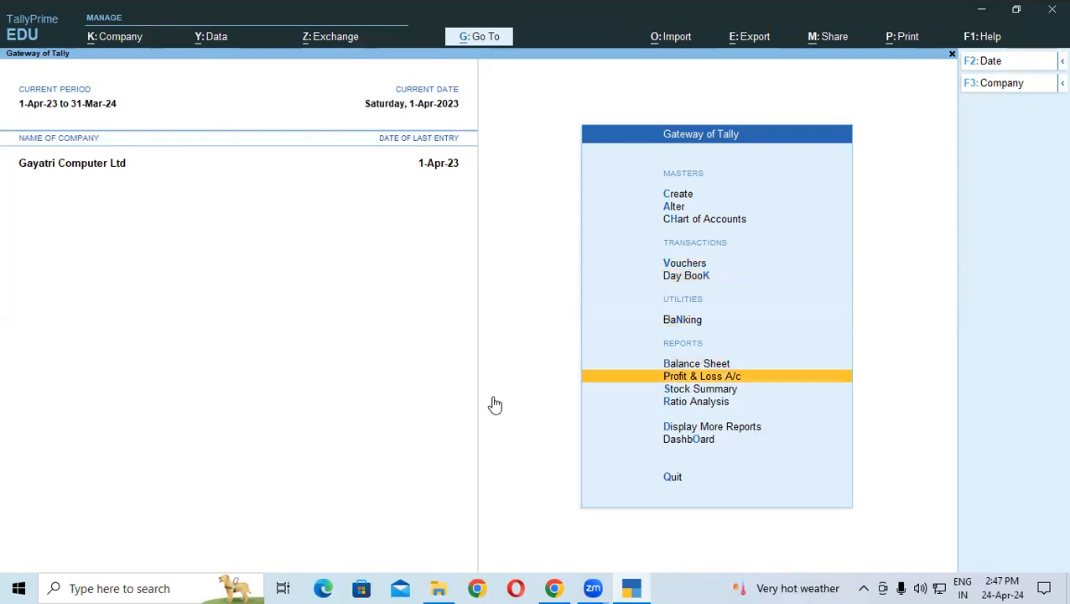
key(s)
key(Return)
key(Down)
key(Down)
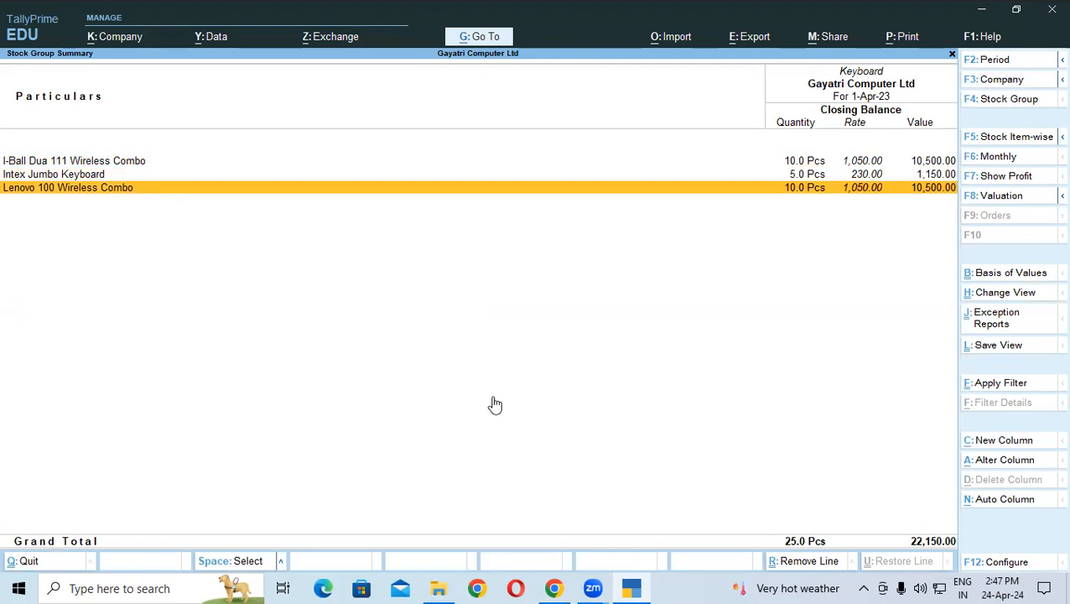
key(Escape)
key(Escape)
Step: Open voucher 13 from the Day Book to confirm it lists only the Lenovo G56 Desktop
key(Up)
key(Up)
key(Up)
key(Up)
key(Up)
key(Down)
key(Return)
key(Down)
key(Down)
key(Down)
key(Down)
key(Down)
key(Down)
key(Down)
key(Down)
key(Down)
key(Down)
key(Down)
key(Down)
key(Down)
key(Down)
key(Down)
key(Down)
key(Down)
key(Down)
key(Down)
key(Down)
key(Down)
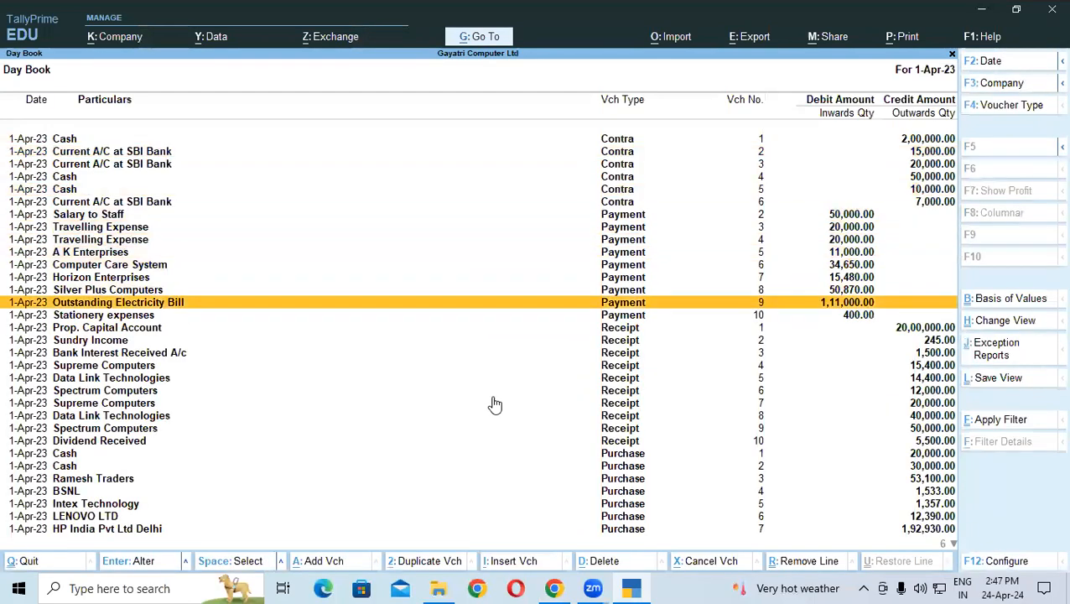
key(Return)
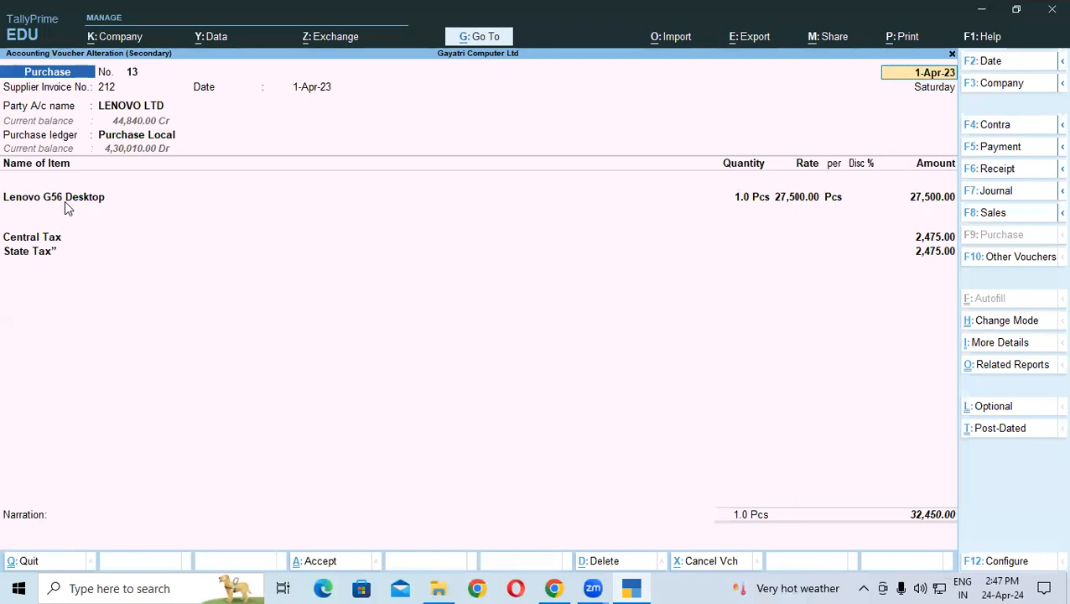
key(Escape)
key(Escape)
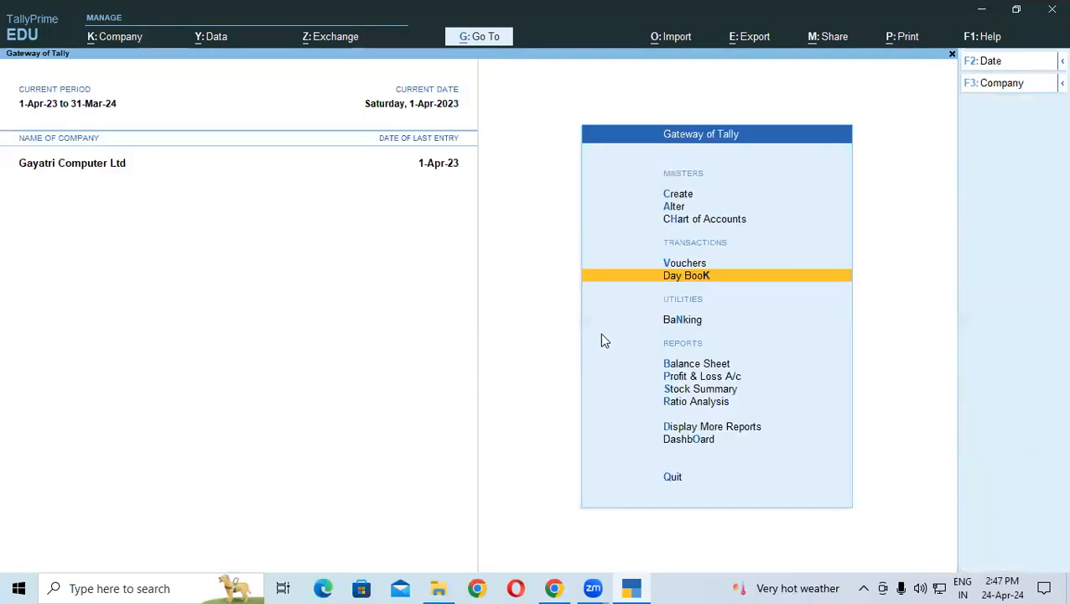
Step: Set Allow zero-valued transactions to Yes on the Purchase voucher type and save it
click(671, 207)
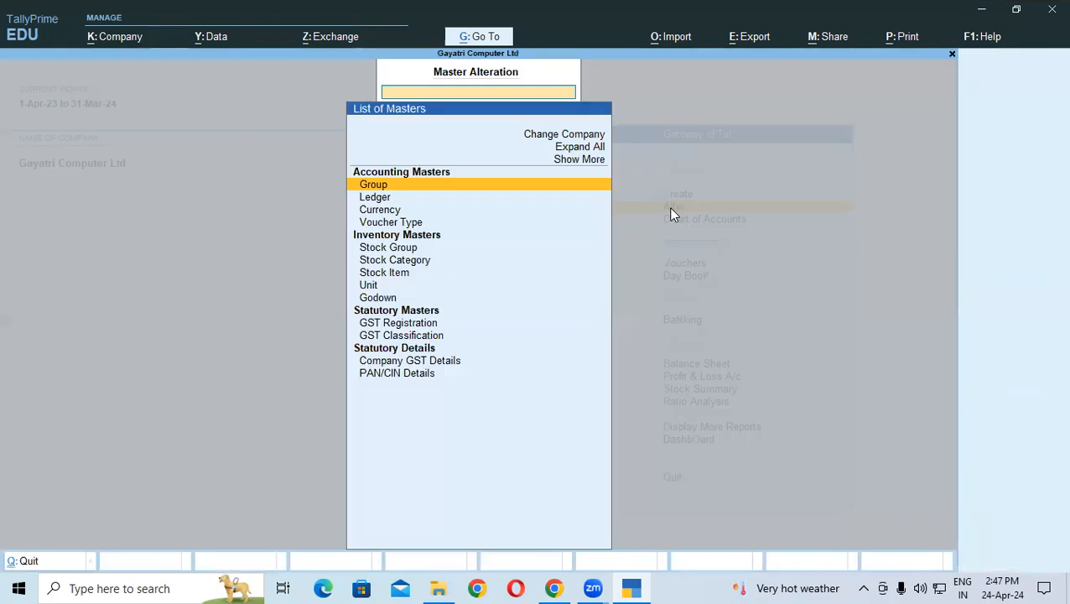
click(415, 224)
click(415, 223)
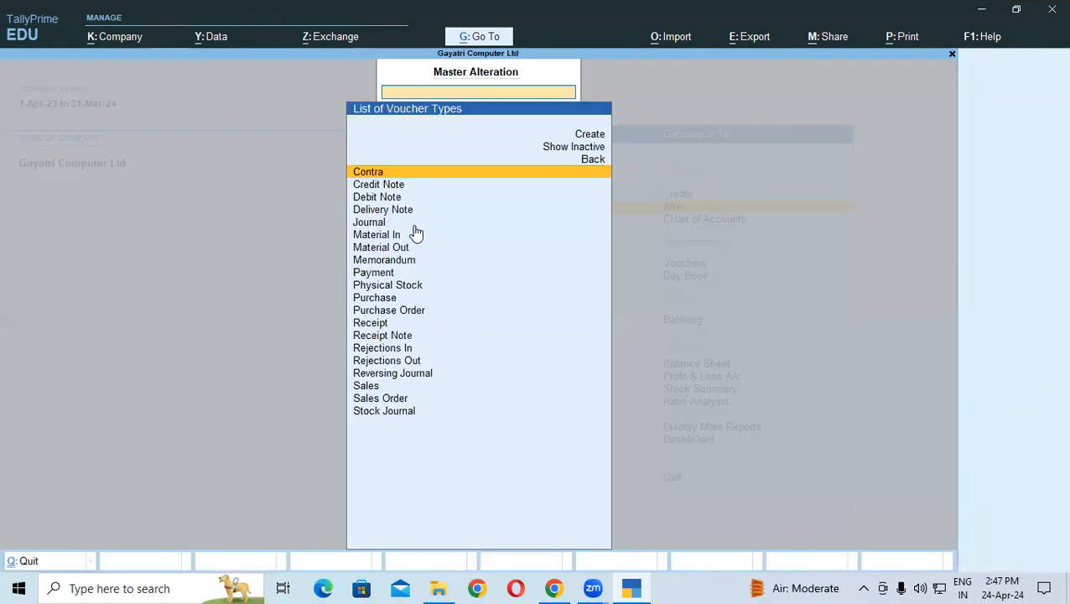
click(383, 301)
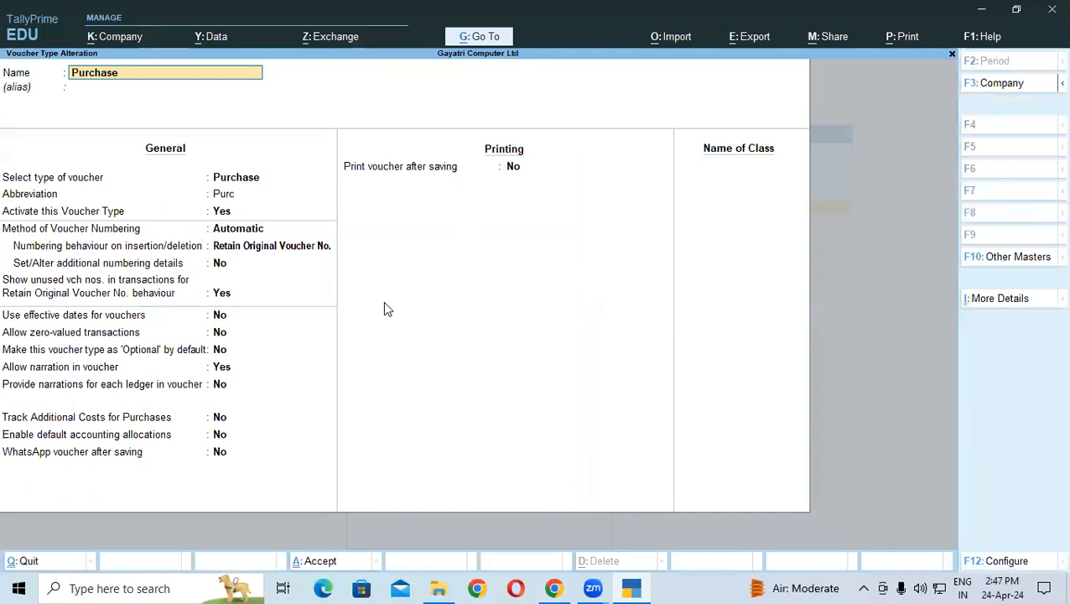
click(40, 335)
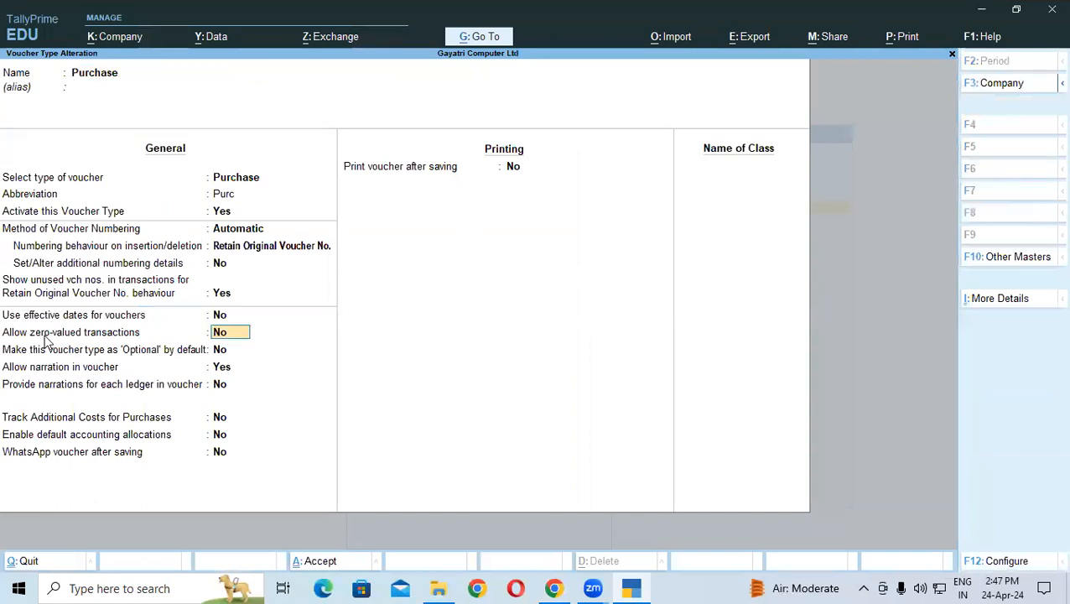
key(y)
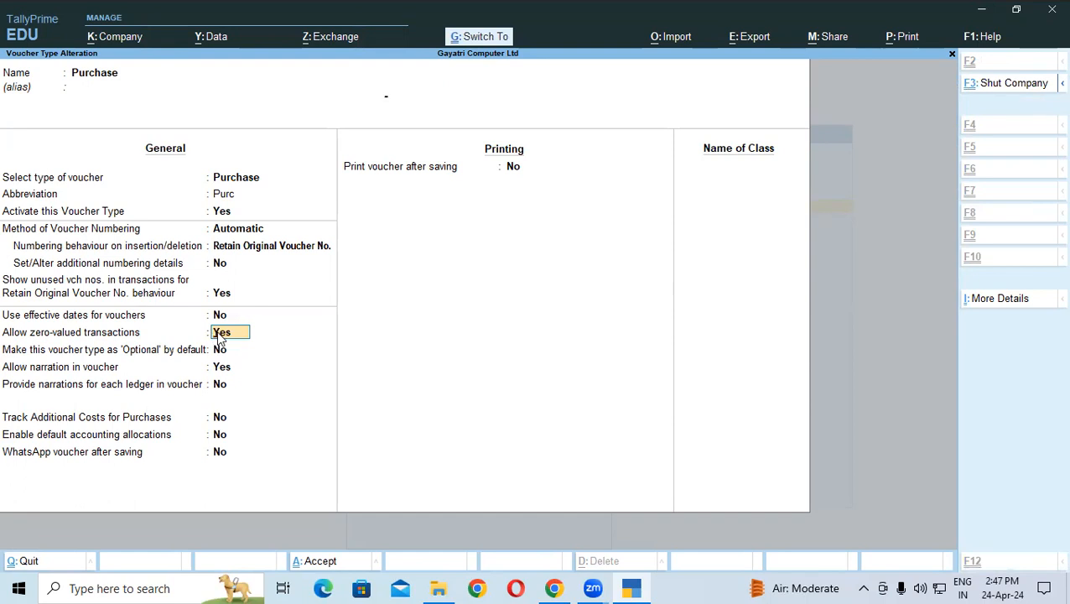
key(ctrl+a)
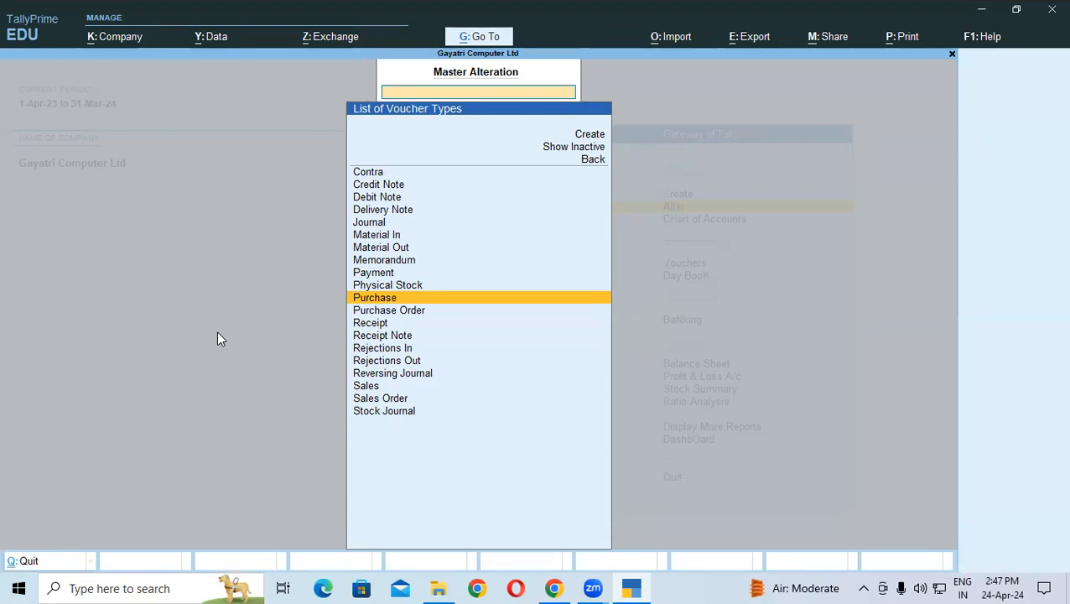
key(Escape)
key(Down)
key(Down)
key(Down)
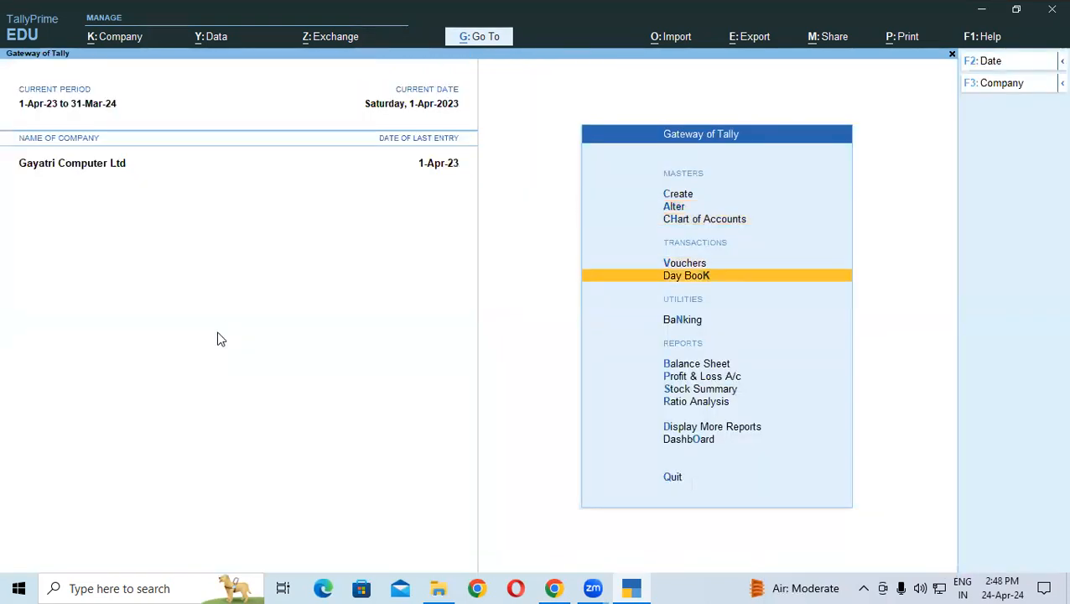
Step: Open LENOVO LTD purchase voucher 13 from the Day Book for alteration
key(Return)
key(Down)
key(Down)
key(Down)
key(Down)
key(Down)
key(Down)
key(Down)
key(Down)
key(Down)
key(Down)
key(Down)
key(Down)
key(Down)
key(Down)
key(Down)
key(Down)
key(Down)
key(Down)
key(Down)
key(Down)
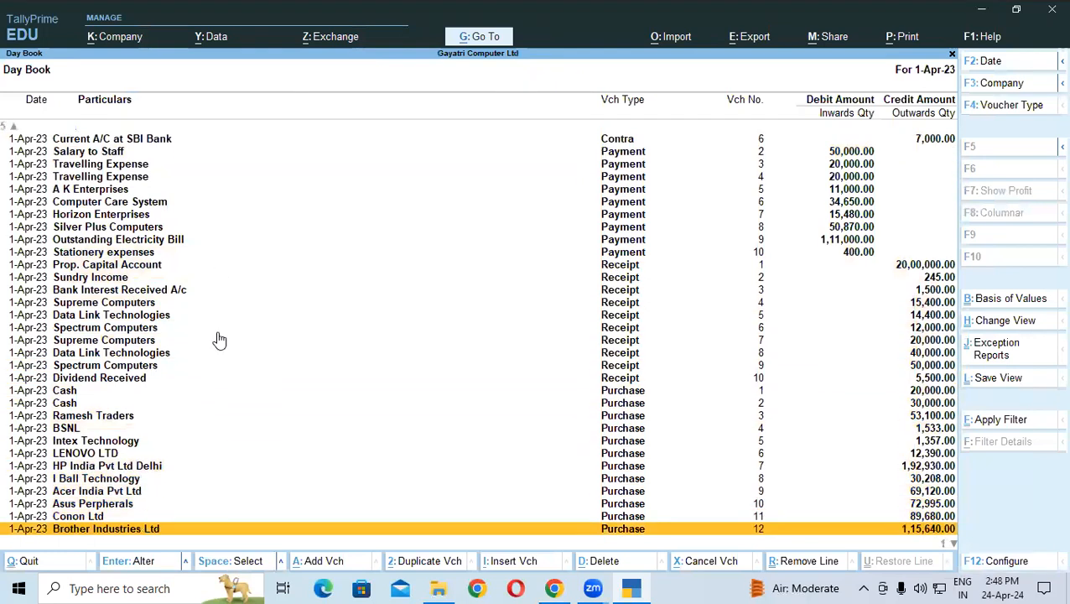
key(Down)
key(Return)
key(Return)
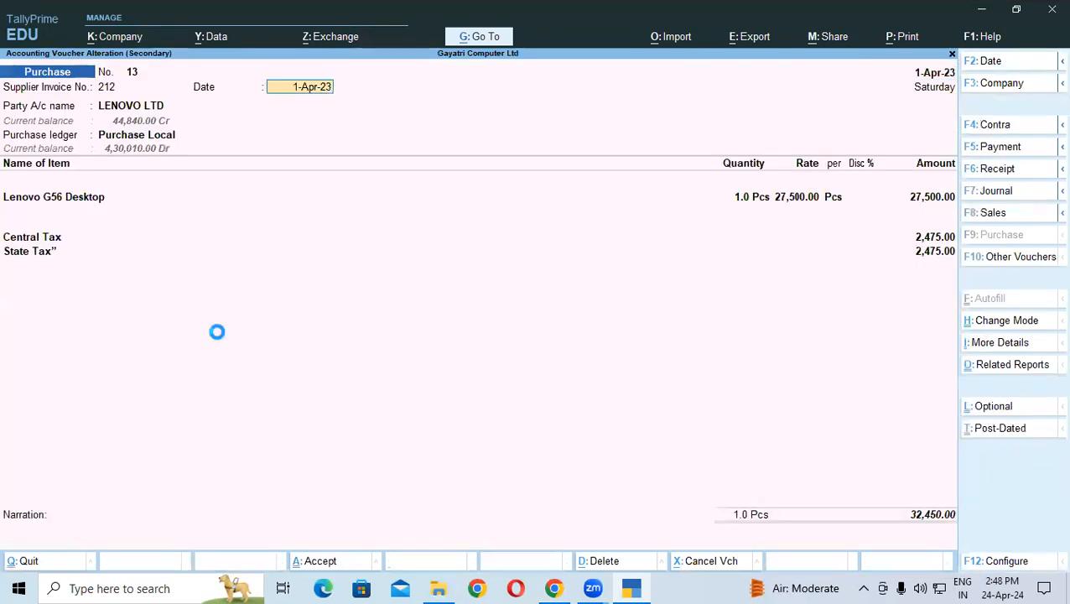
key(Return)
key(Return)
key(Return)
key(Return)
key(Return)
key(Return)
key(Return)
key(Return)
key(Return)
key(Return)
key(Return)
key(Return)
key(Return)
key(Return)
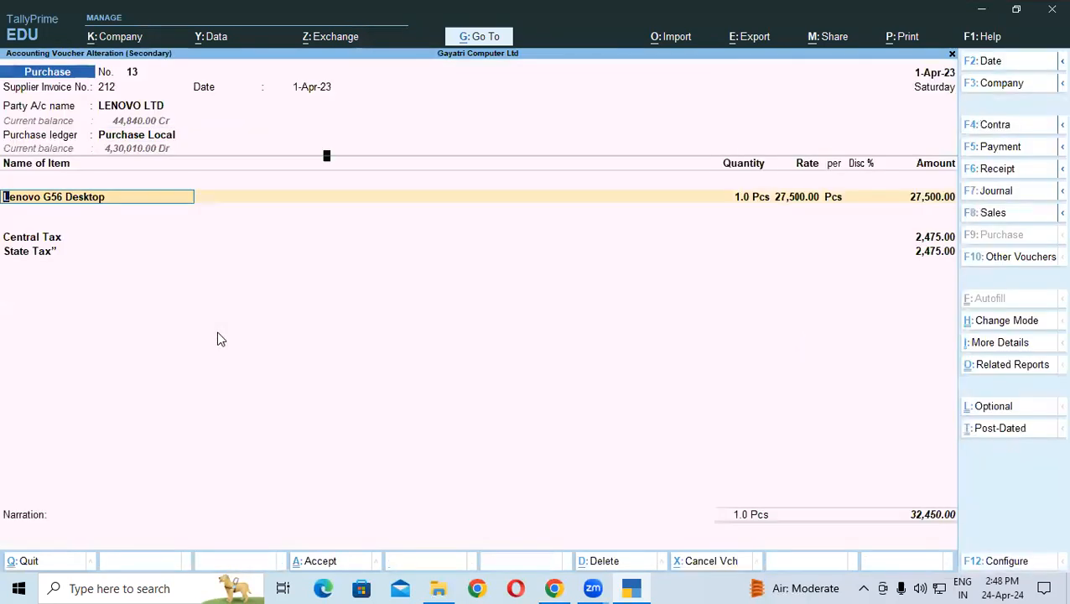
key(Return)
key(Return)
key(Return)
key(Return)
key(Return)
key(Return)
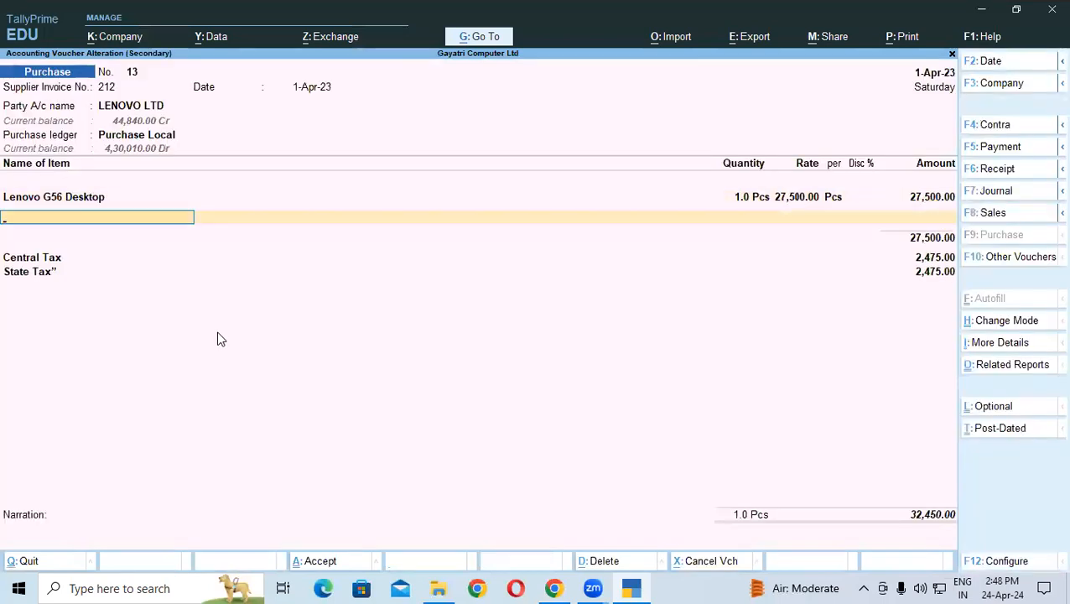
Step: Add 1 Pcs of Lenovo 100 Wireless Combo at Shop with a blank rate, and save the voucher
text(L)
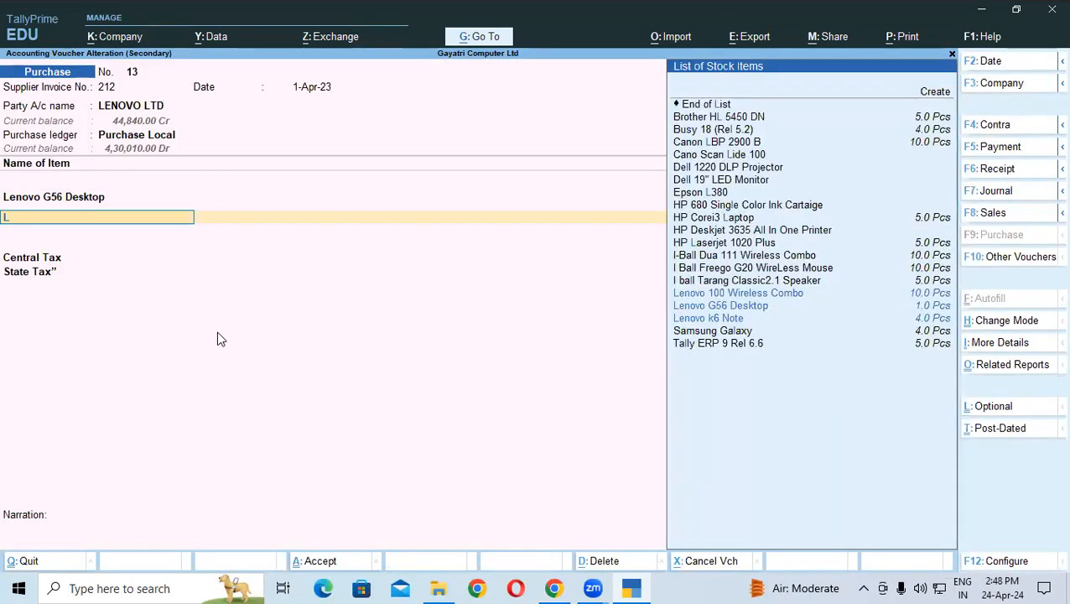
key(Return)
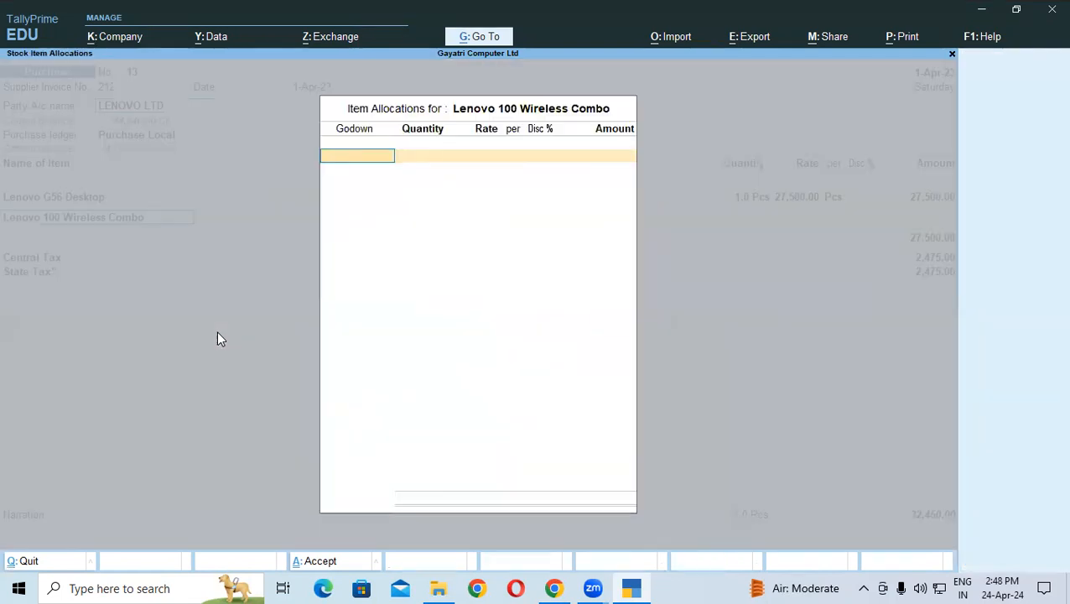
key(Down)
key(Return)
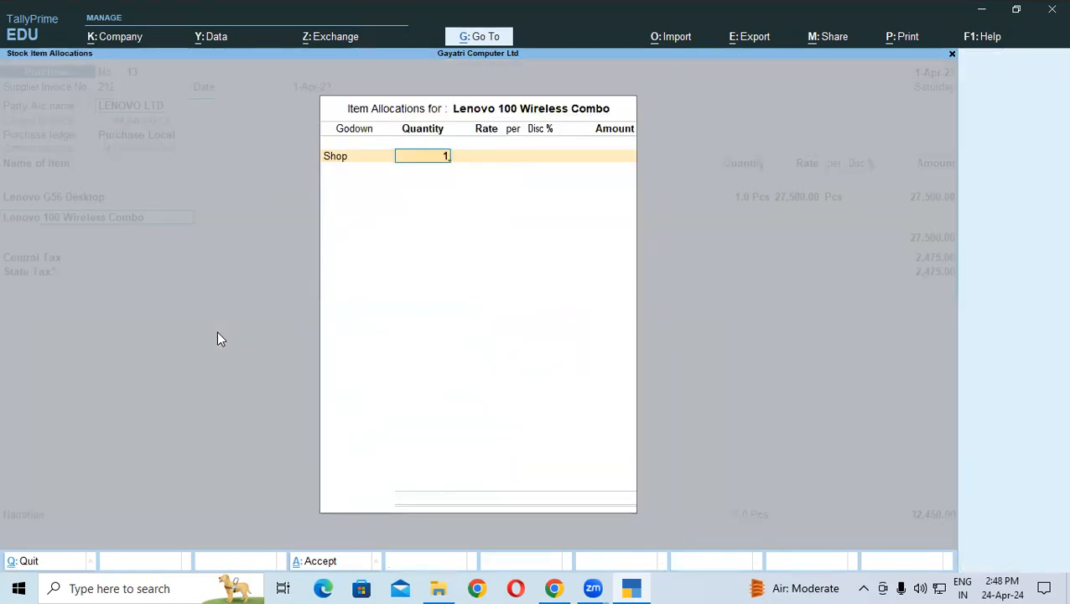
text(1)
key(Return)
key(BackSpace)
key(Return)
key(Return)
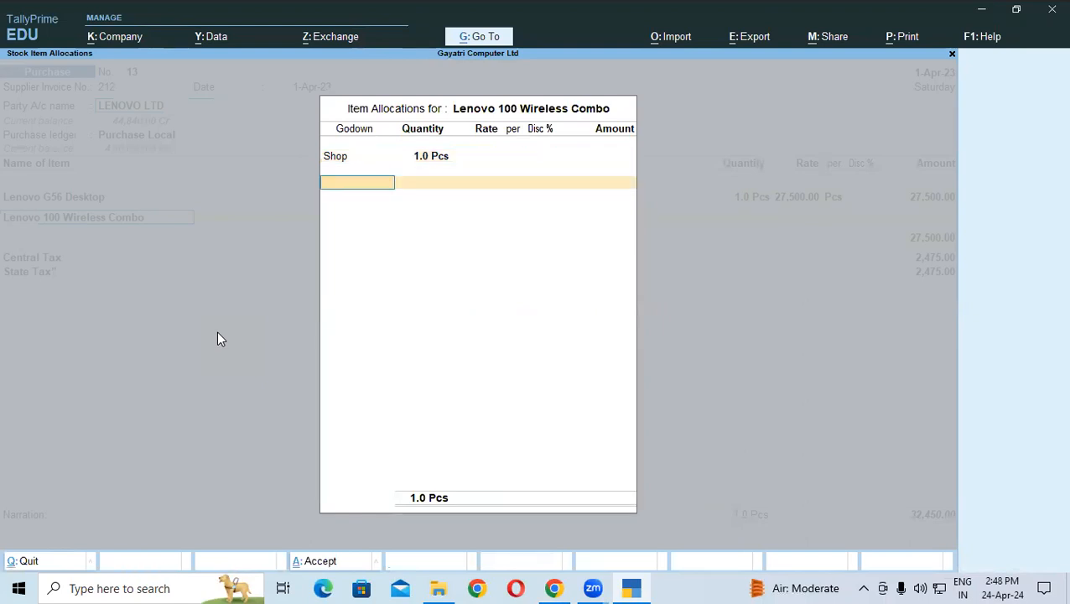
key(Return)
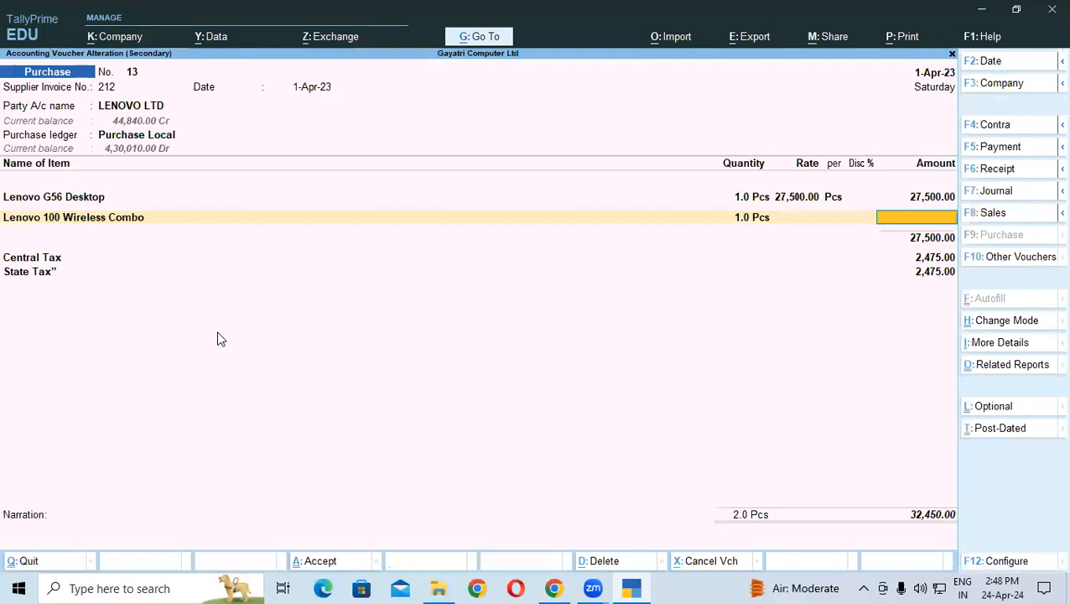
key(ctrl)
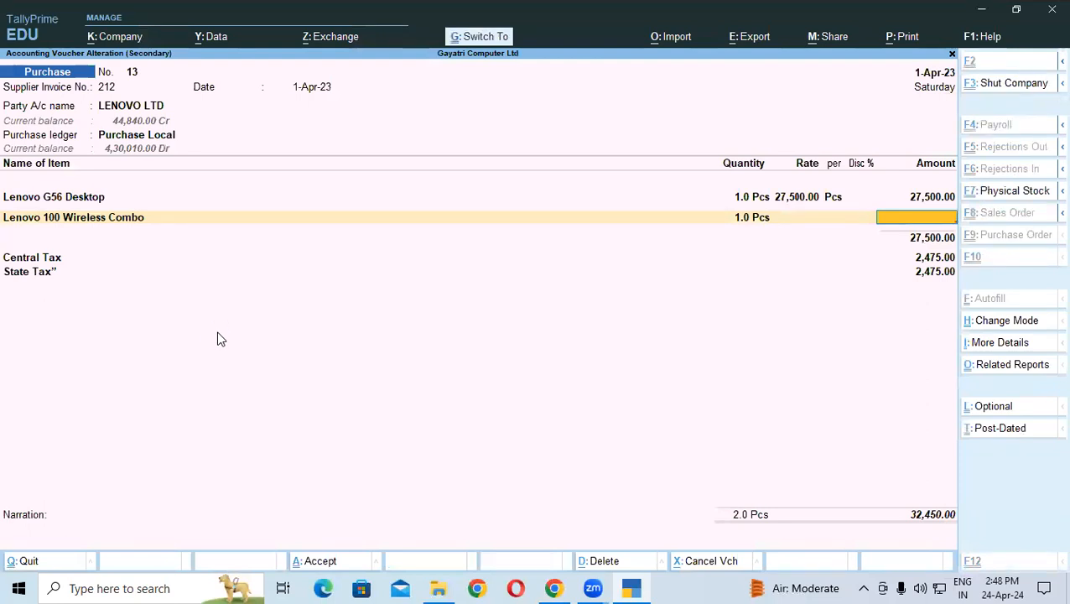
key(ctrl+a)
key(Escape)
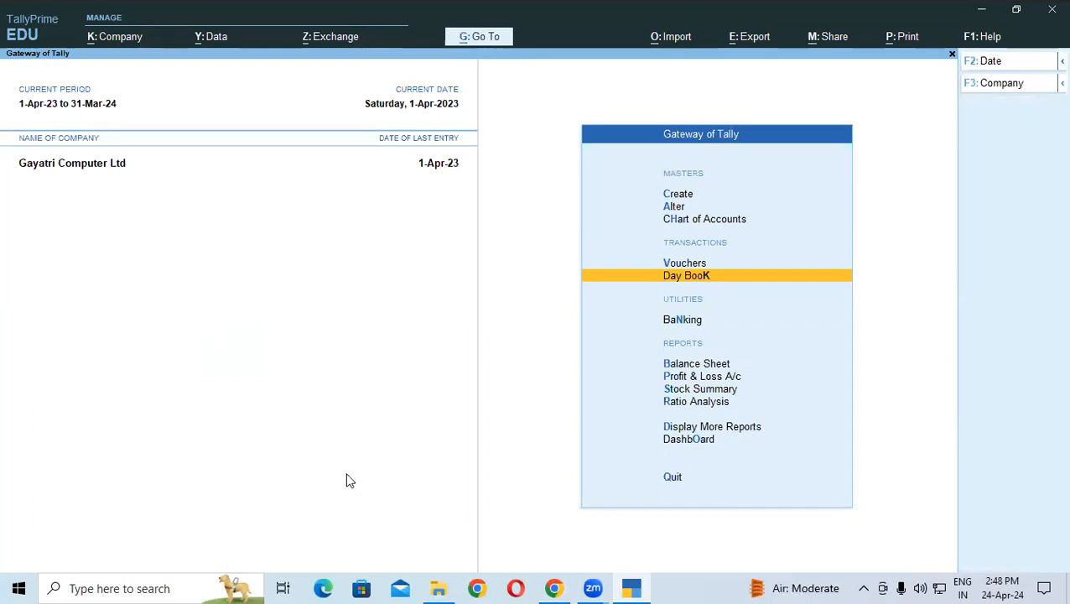
Step: Show the Keyboard stock group godown-wise and check Lenovo 100 Wireless Combo's Shop stock
click(699, 389)
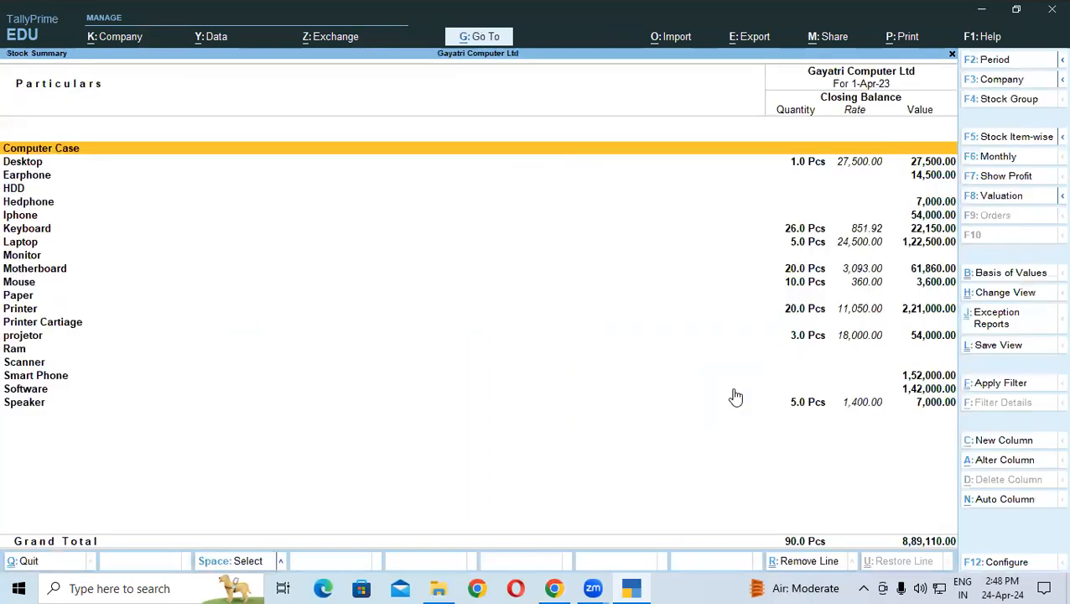
double_click(16, 230)
click(57, 188)
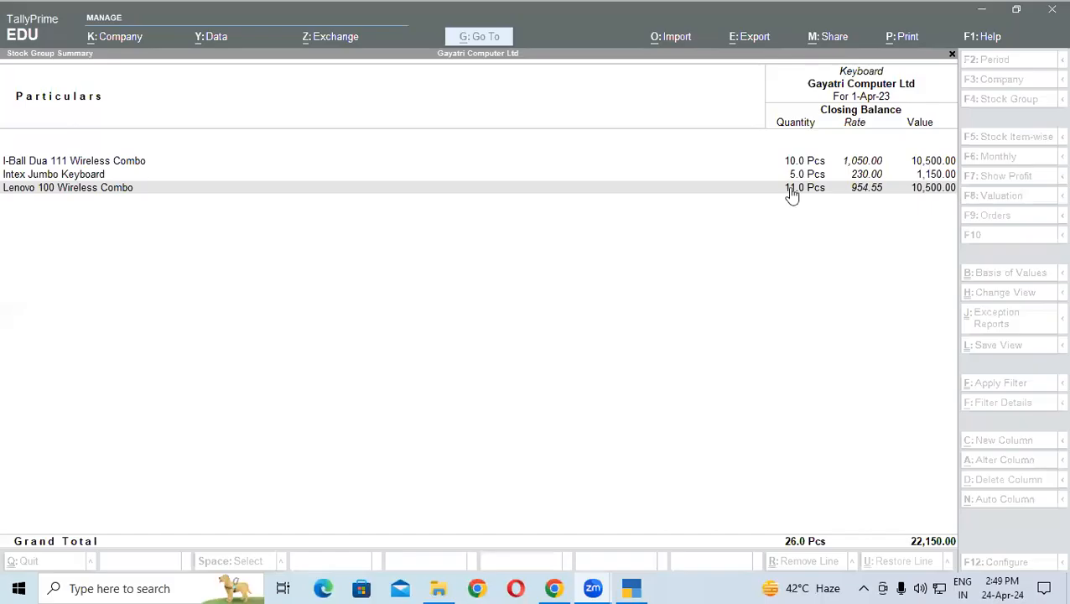
click(792, 193)
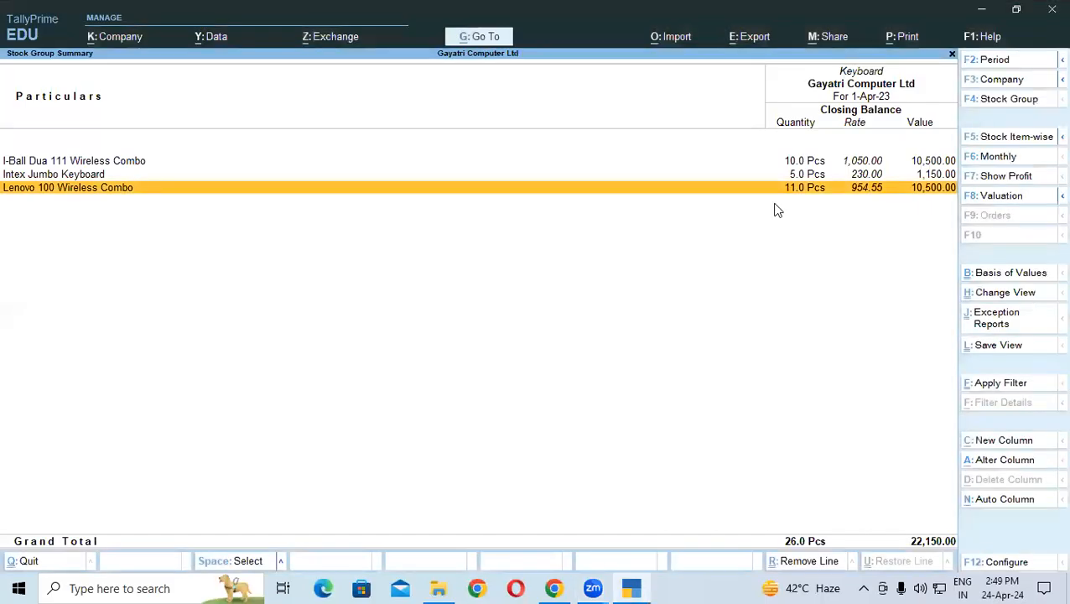
key(alt+F1)
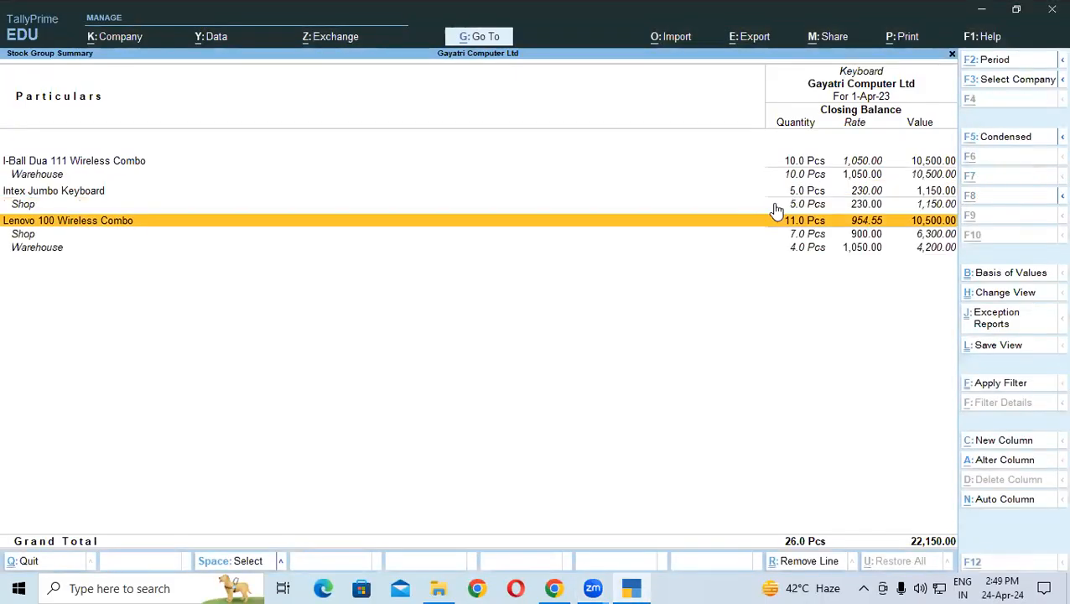
click(84, 235)
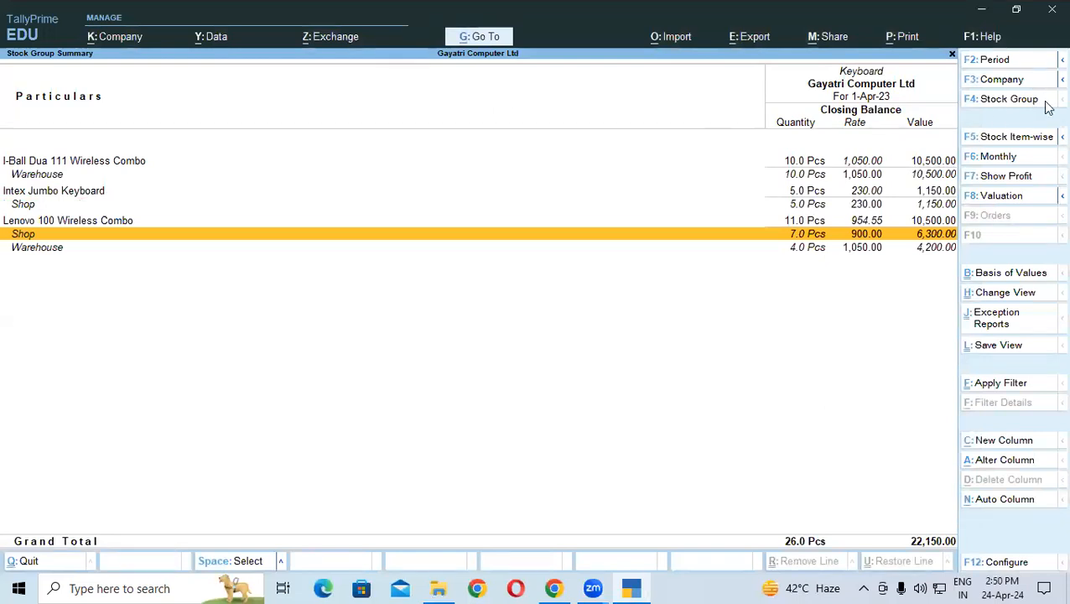
click(554, 588)
Step: Find and highlight the Zero-Valued Transaction paragraph in the PDF notes
scroll(411, 342, down, 1)
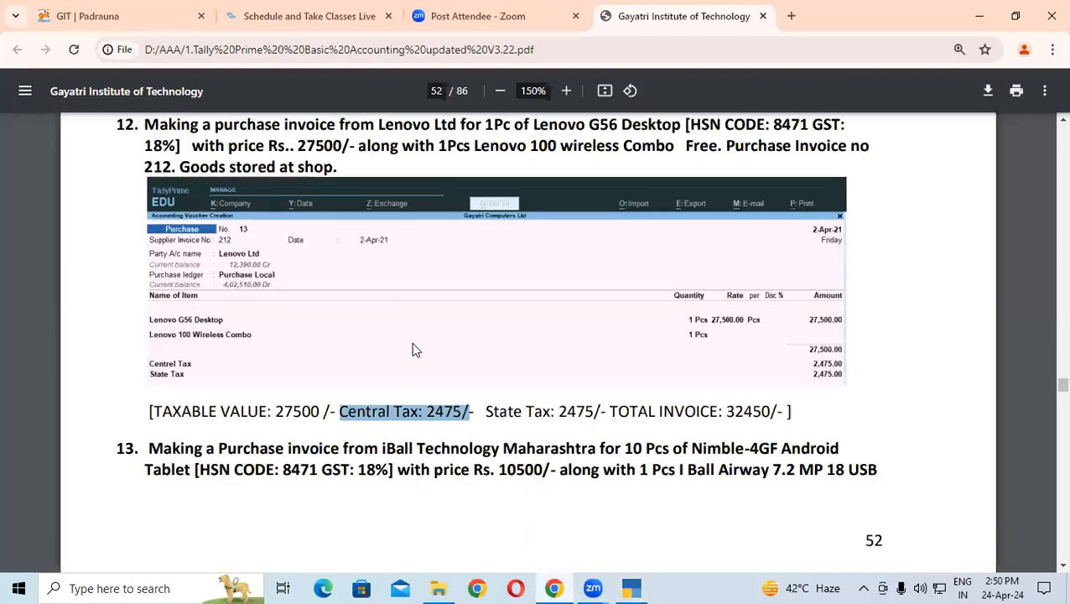
scroll(411, 342, up, 5)
scroll(411, 351, up, 9)
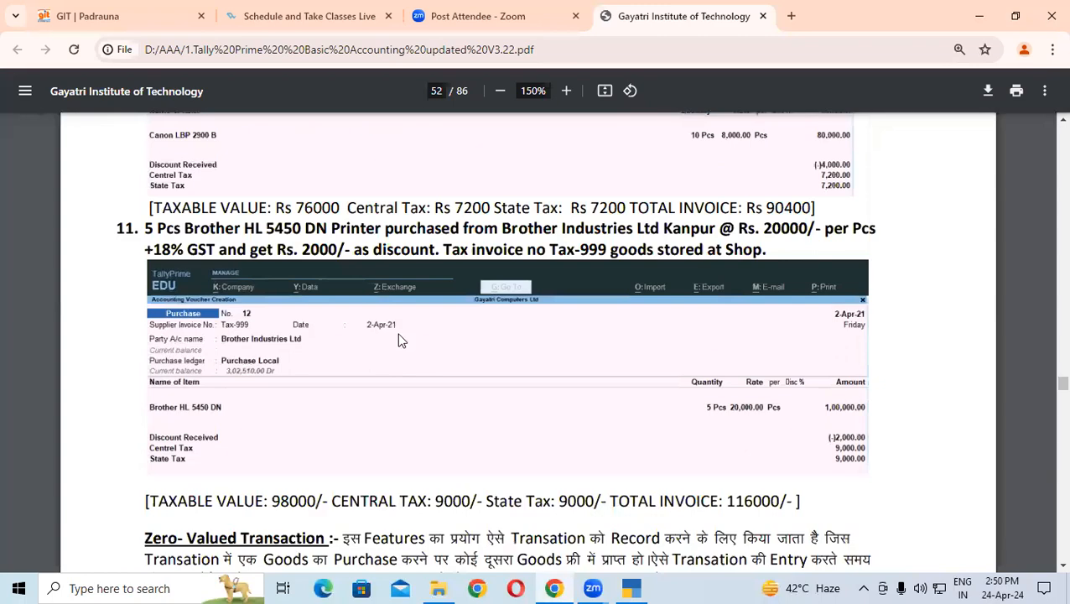
scroll(346, 279, up, 3)
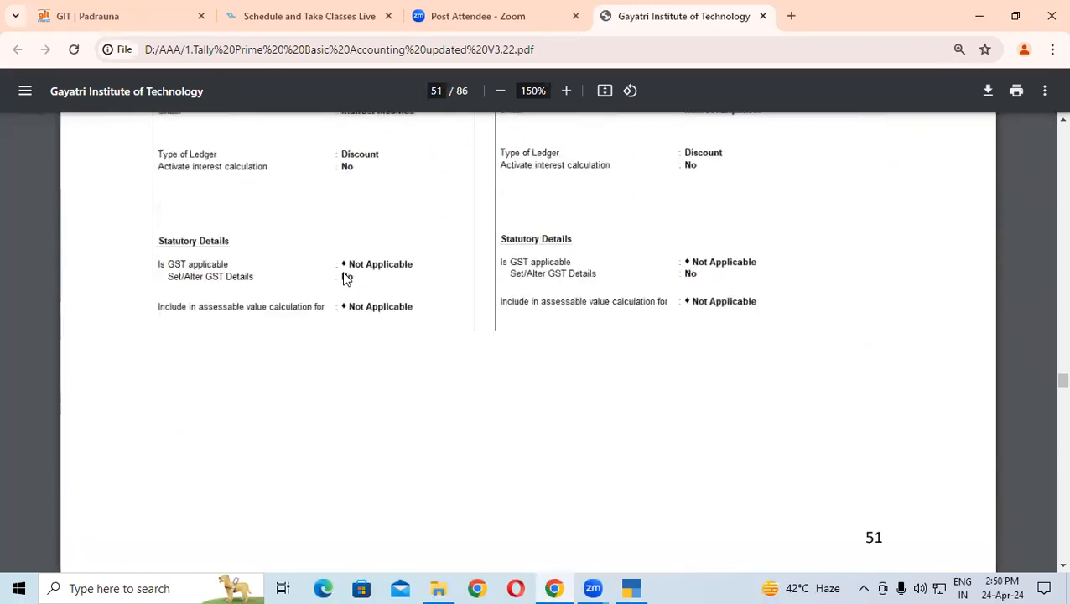
scroll(312, 270, down, 6)
drag(146, 227, 596, 312)
scroll(597, 312, down, 9)
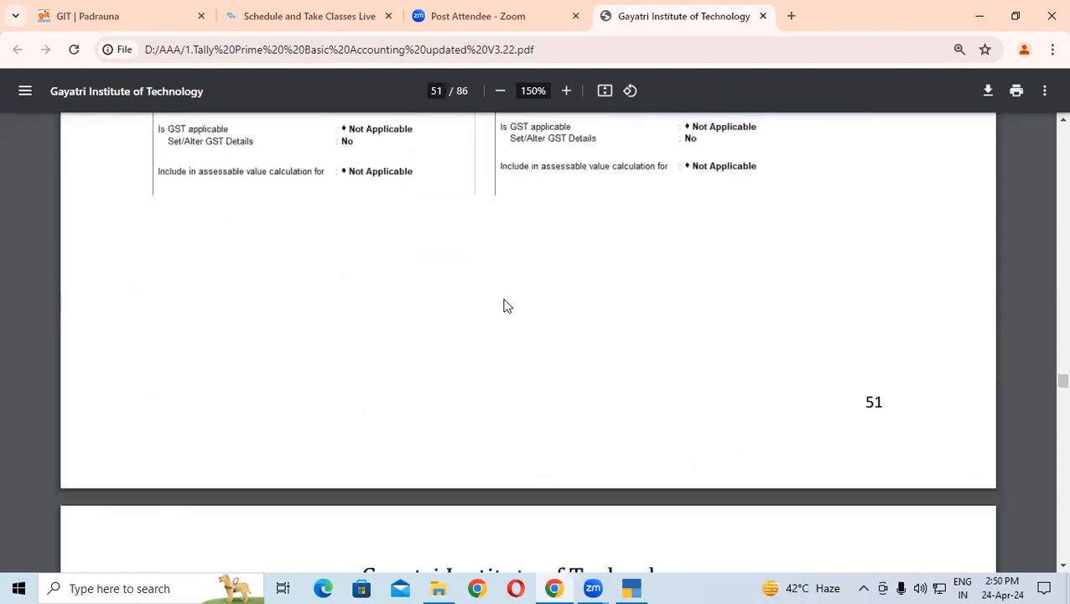
scroll(291, 329, down, 7)
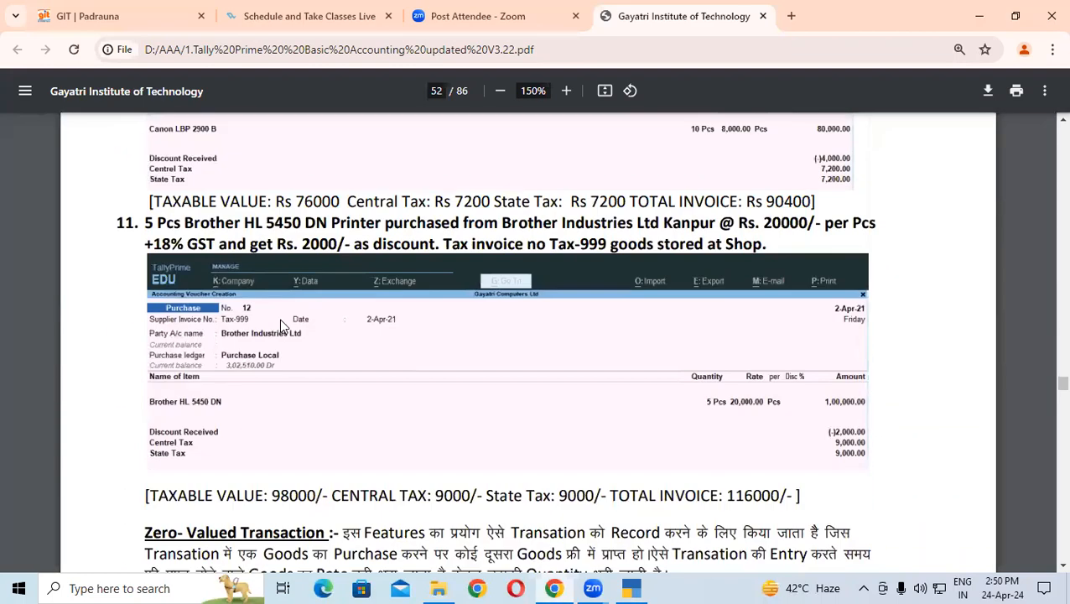
drag(140, 350, 676, 389)
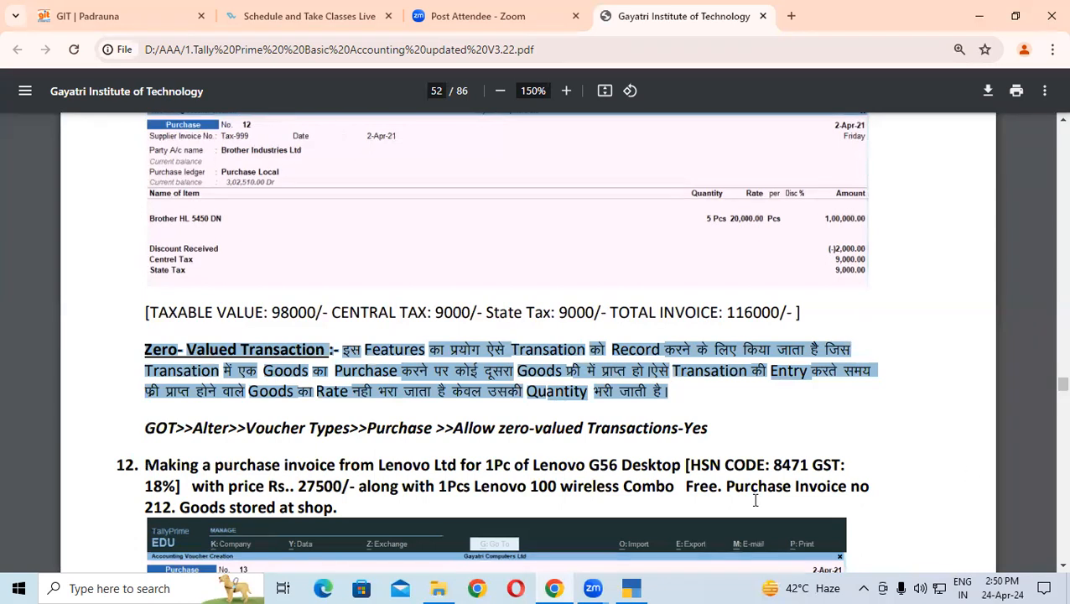
click(636, 586)
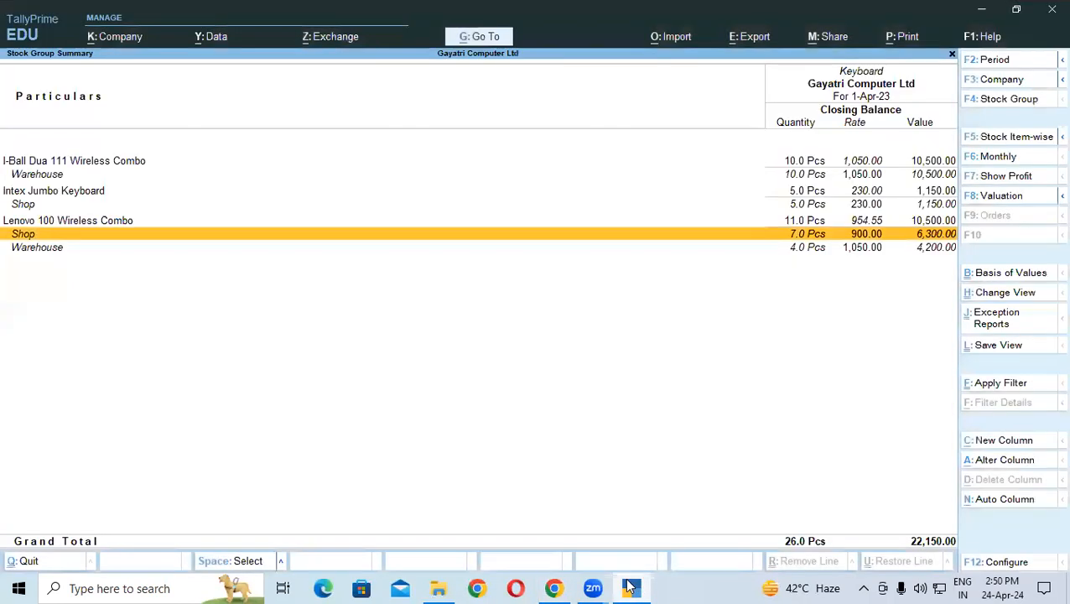
Step: Reopen LENOVO LTD purchase voucher 13 from the Day Book and accept it again at 32,450.00
key(Escape)
key(Escape)
click(676, 277)
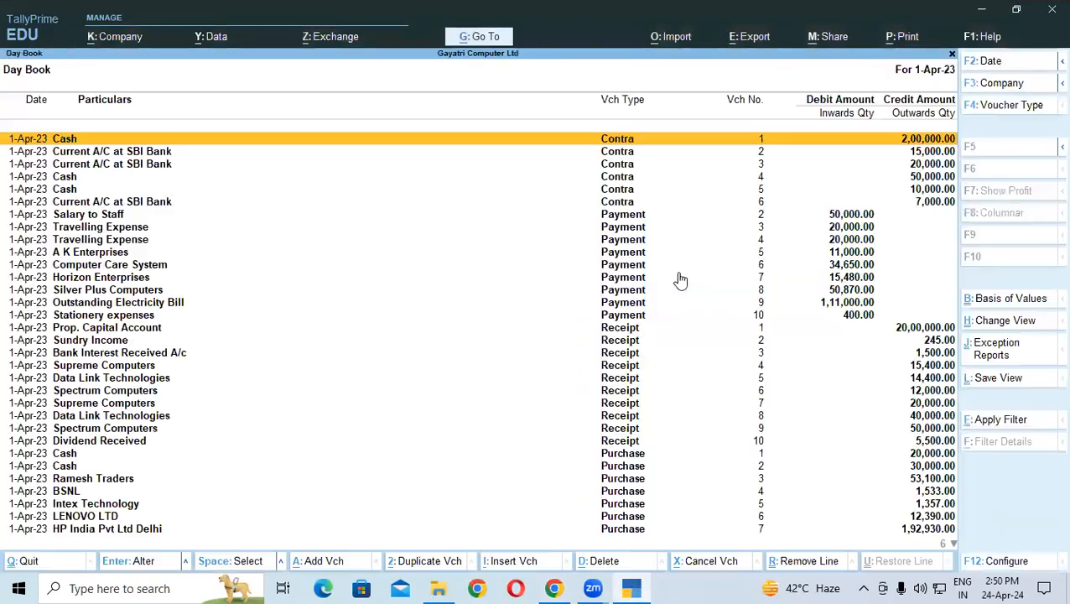
key(Down)
key(Down)
key(Down)
key(Down)
key(Down)
key(Down)
key(Down)
key(Down)
key(Down)
key(Down)
key(Down)
key(Down)
key(Down)
key(Down)
key(Down)
key(Down)
key(Down)
key(Down)
key(Down)
key(Down)
key(Down)
key(Down)
key(Down)
key(Down)
key(Down)
key(Down)
key(Down)
key(Down)
key(Down)
key(Down)
key(Down)
key(Down)
key(Down)
key(Down)
key(Down)
key(Return)
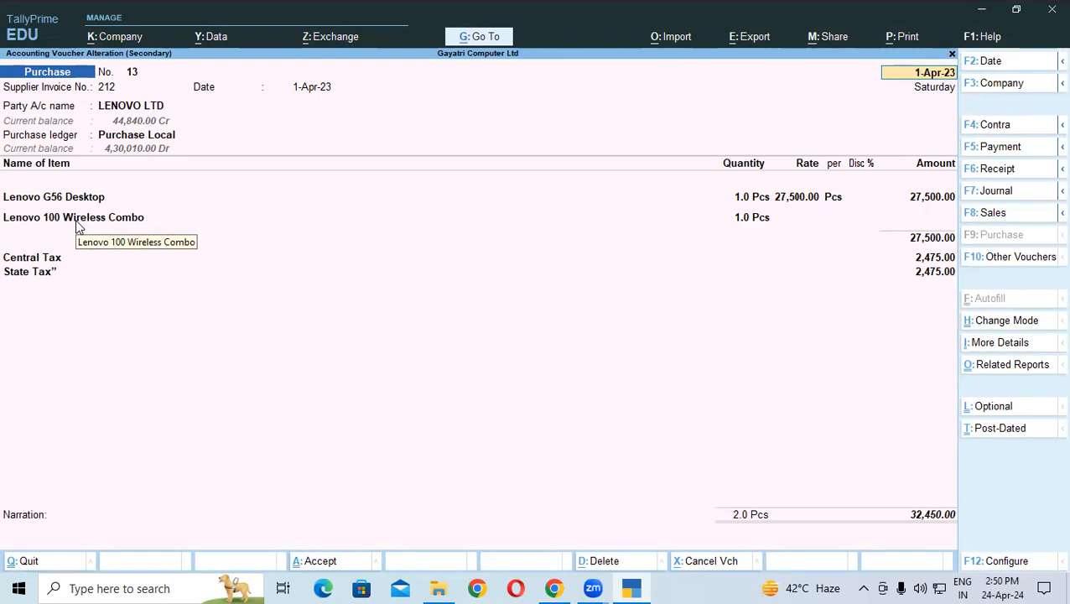
key(ctrl)
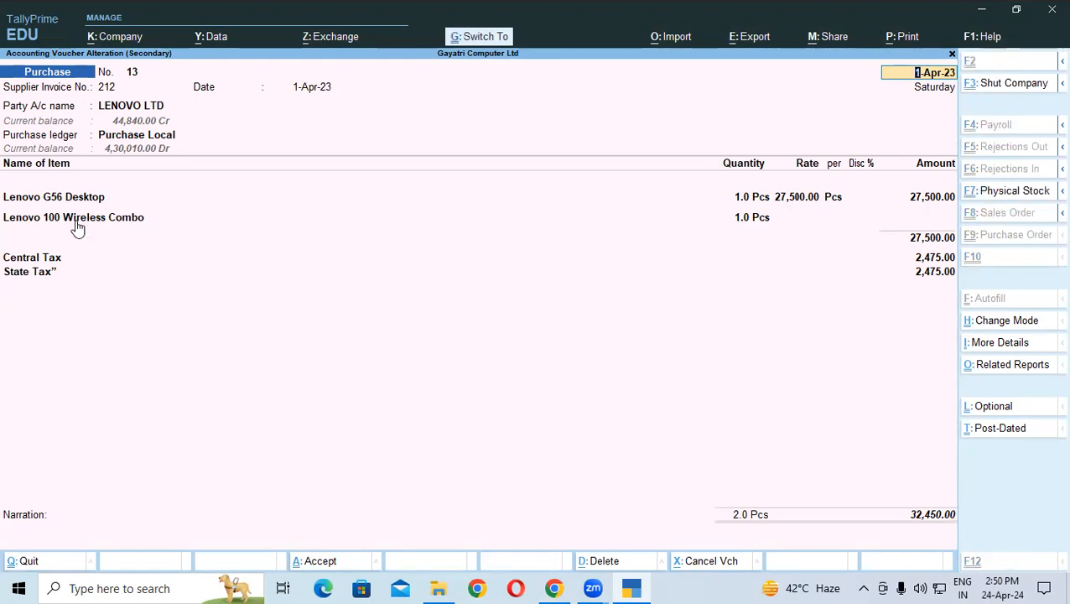
key(ctrl+a)
key(Escape)
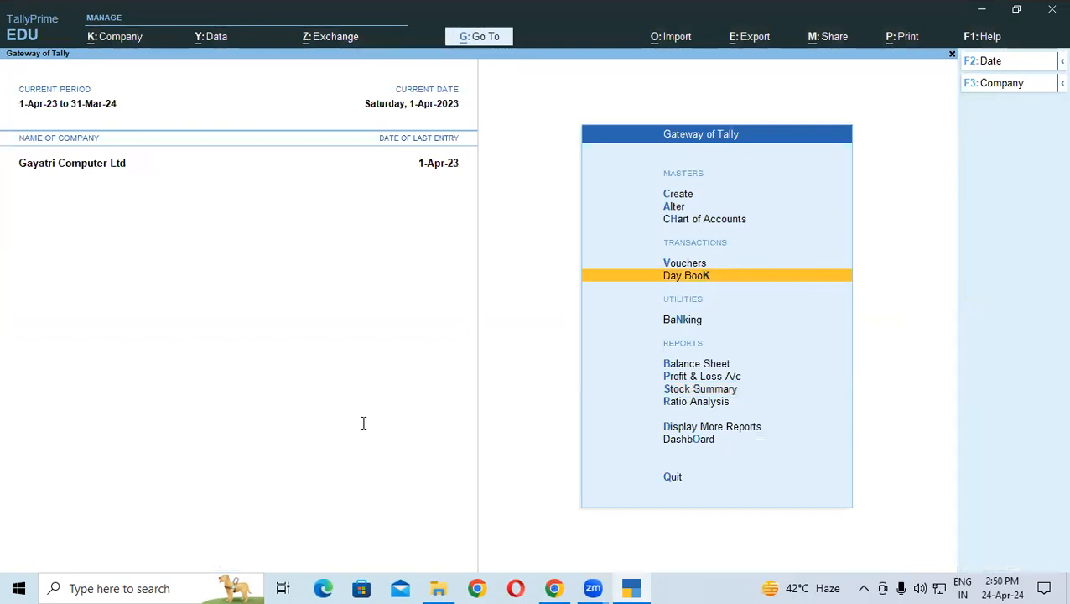
key(alt+Tab)
Step: Highlight the exercise 13 iBall Technology purchase description and scroll on to page 53
scroll(277, 328, down, 3)
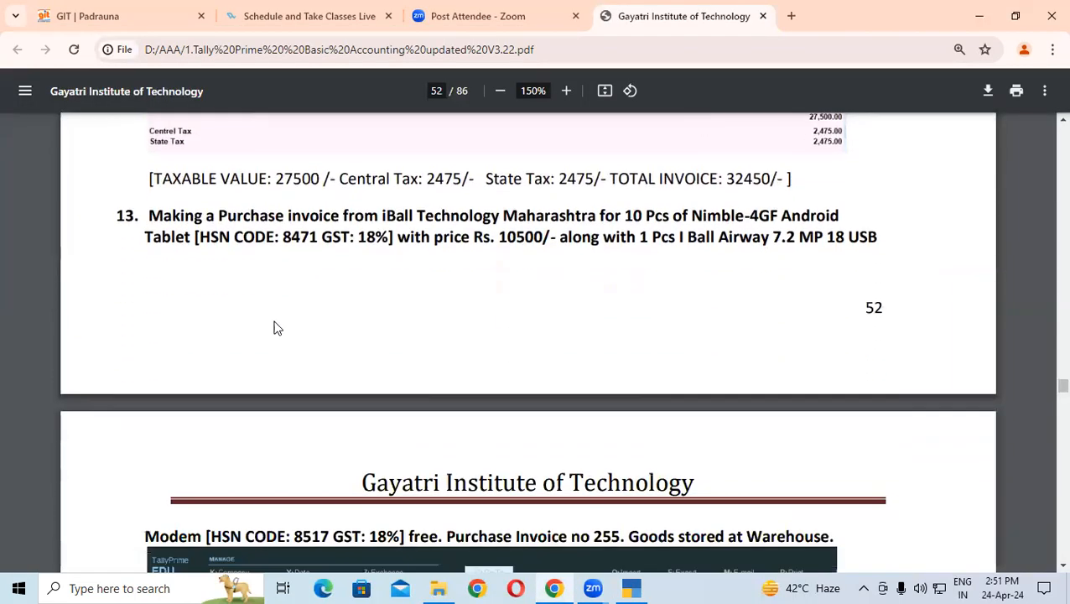
drag(163, 215, 896, 243)
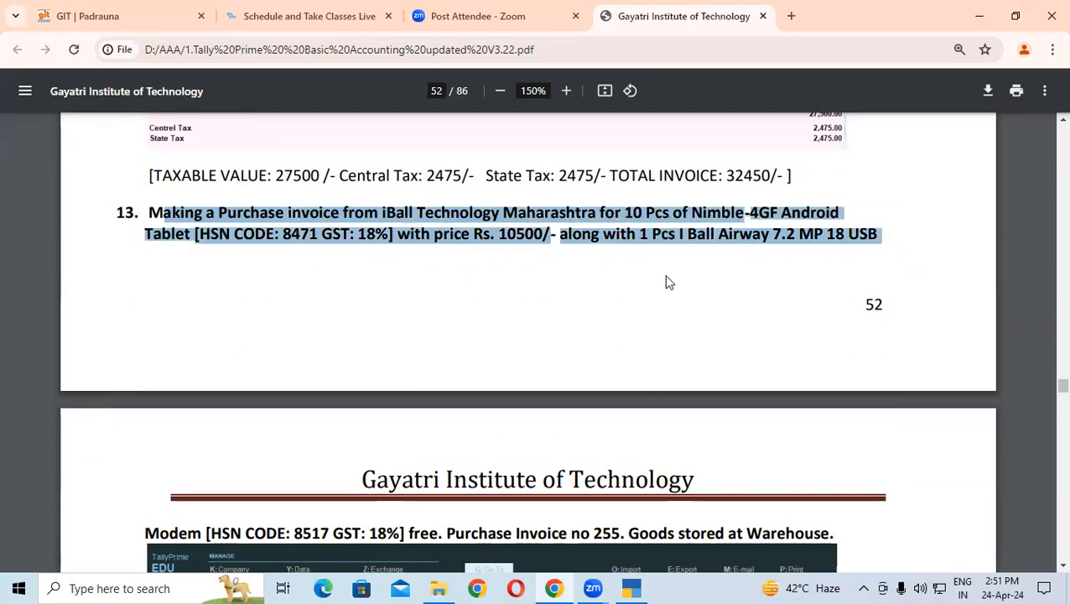
scroll(664, 276, down, 2)
scroll(660, 284, down, 2)
scroll(661, 284, down, 2)
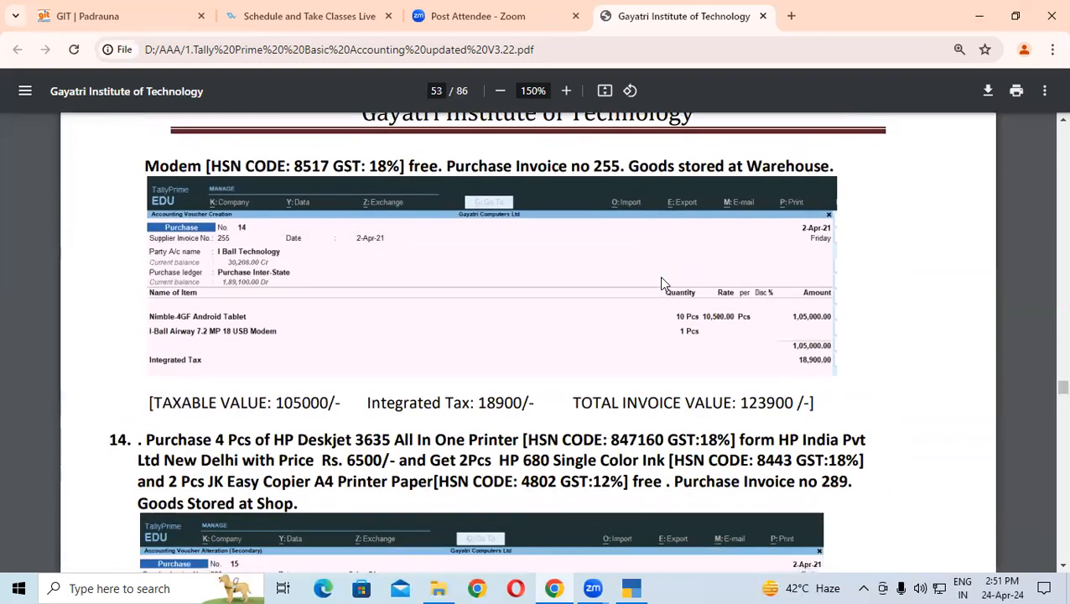
click(629, 587)
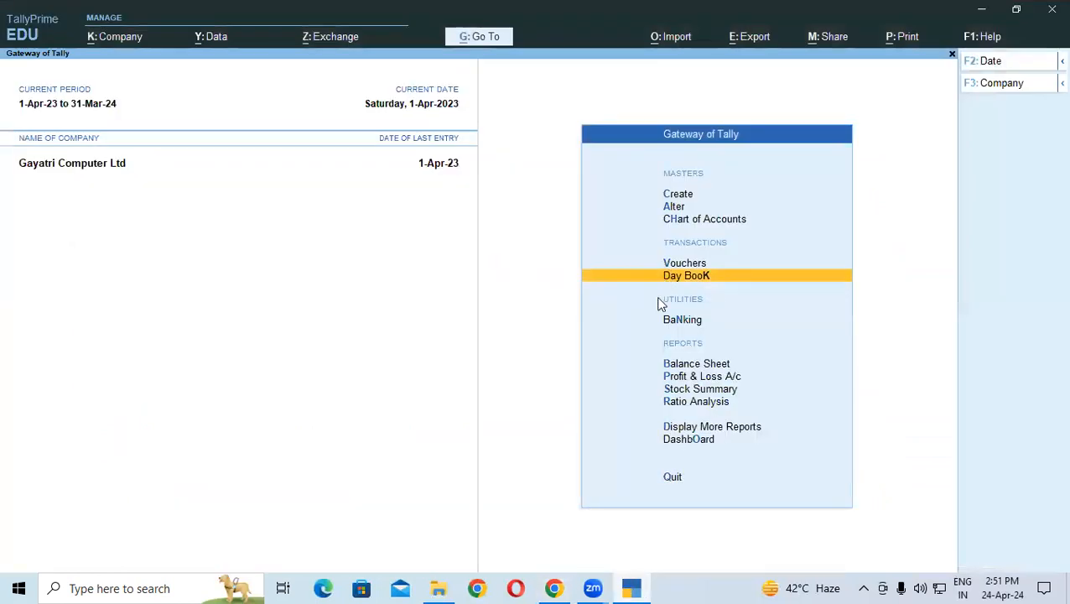
Step: Open the Trial Balance from Display More Reports, showing 58,12,648.00 on both sides
click(682, 427)
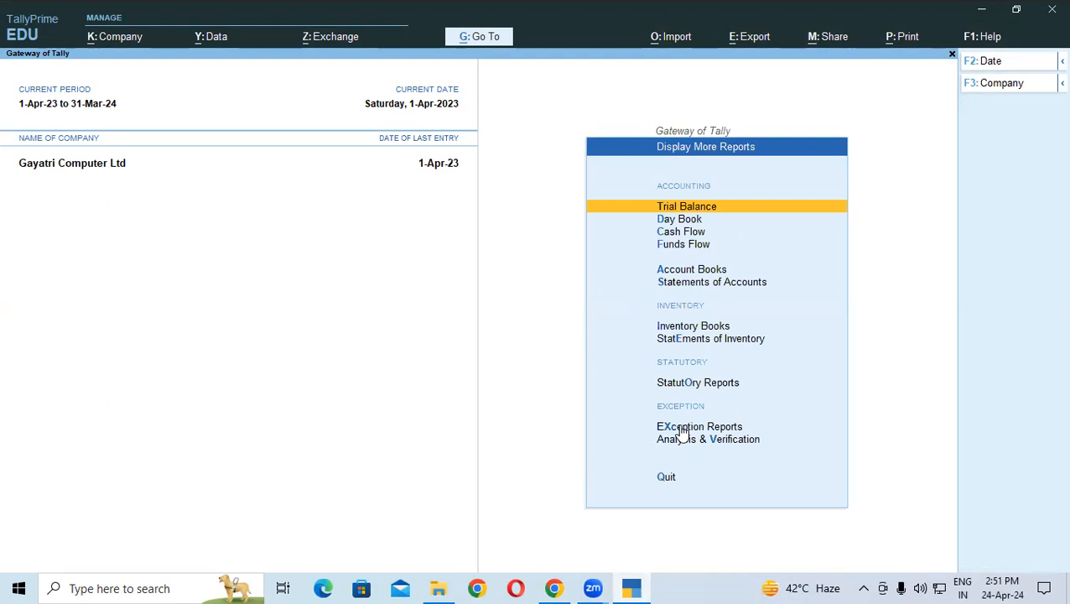
click(667, 210)
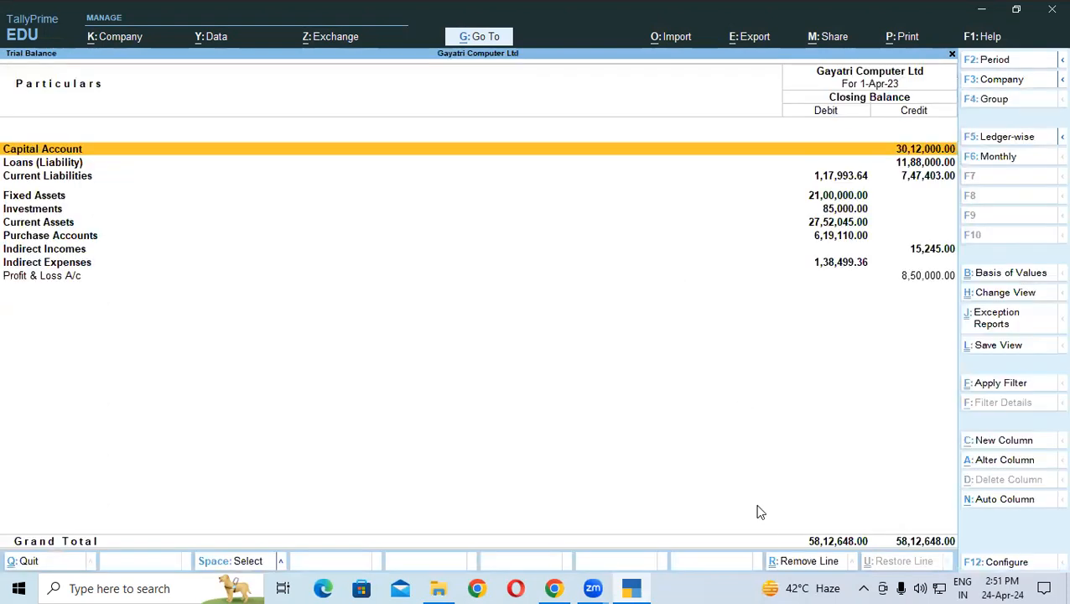